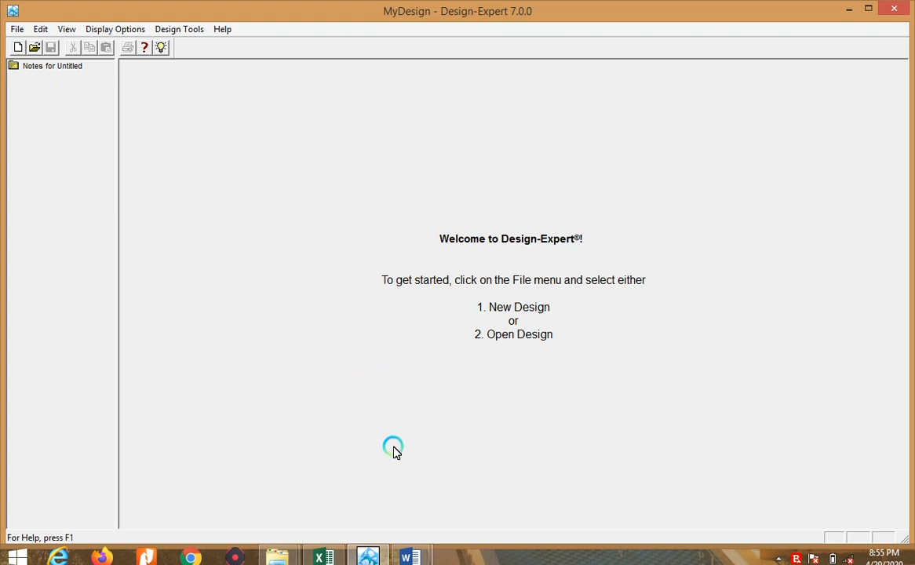
# Step: Switch to the blank Word document and write "Statease.com" in an enlarged font
pyautogui.moveTo(370, 558)
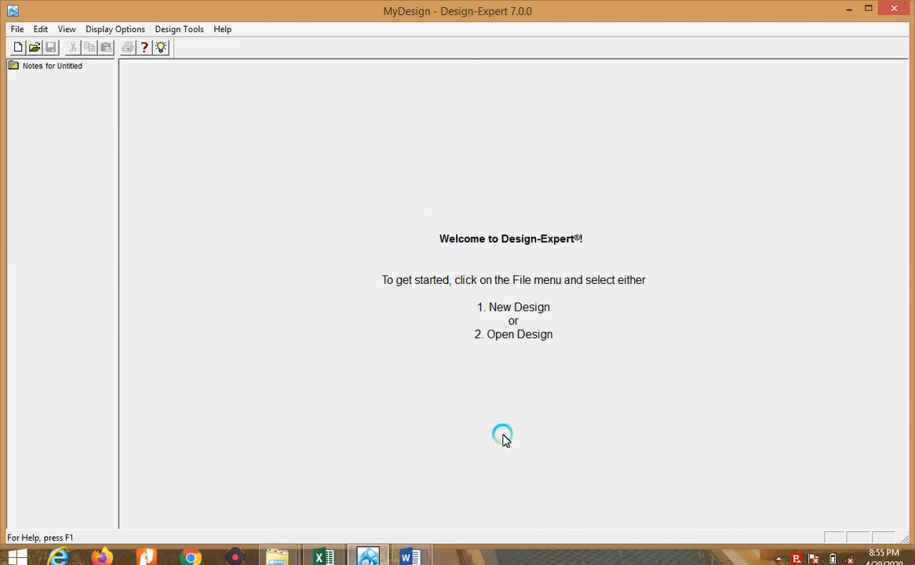
pyautogui.moveTo(408, 541)
pyautogui.click(441, 510)
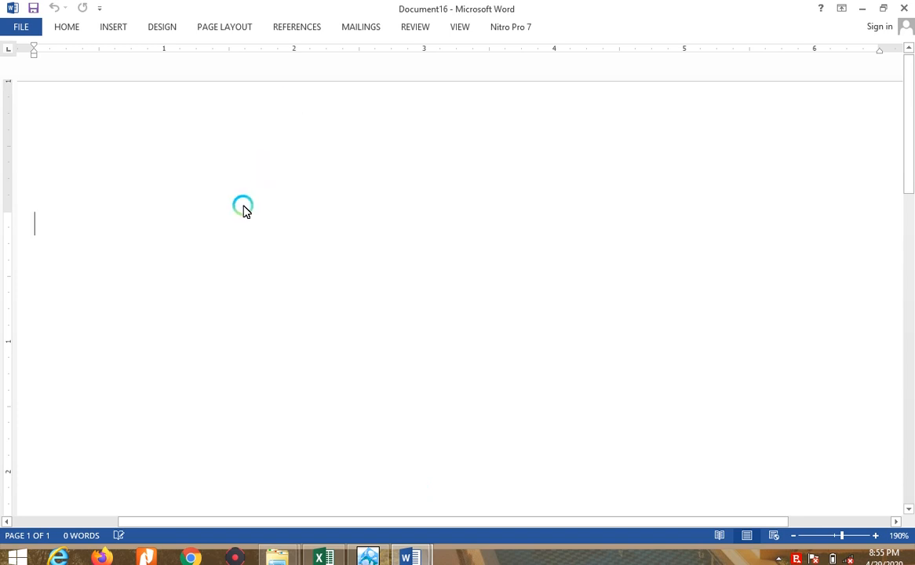
pyautogui.hotkey('ctrl', 'shift', '.')
pyautogui.hotkey('ctrl', 'shift', '.')
pyautogui.hotkey('ctrl', 'shift', '.')
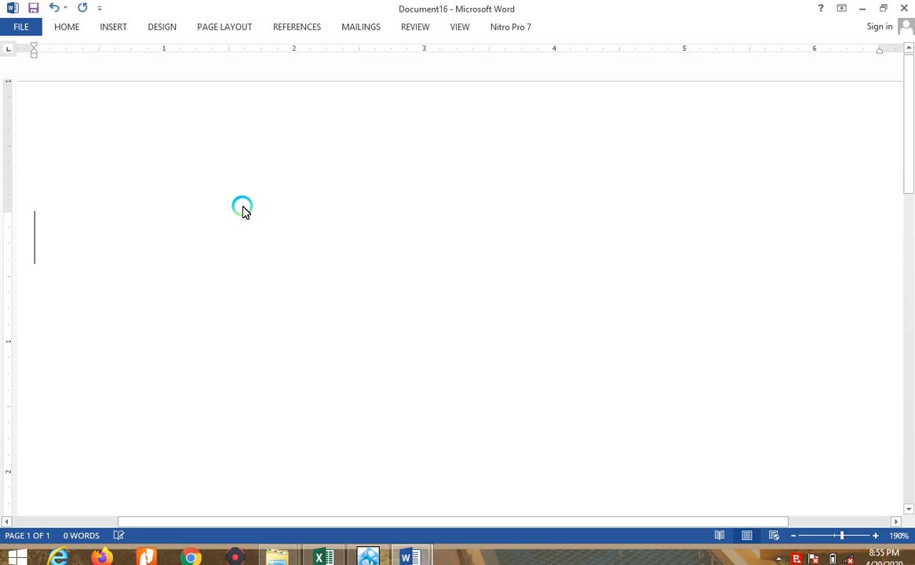
pyautogui.write('stat')
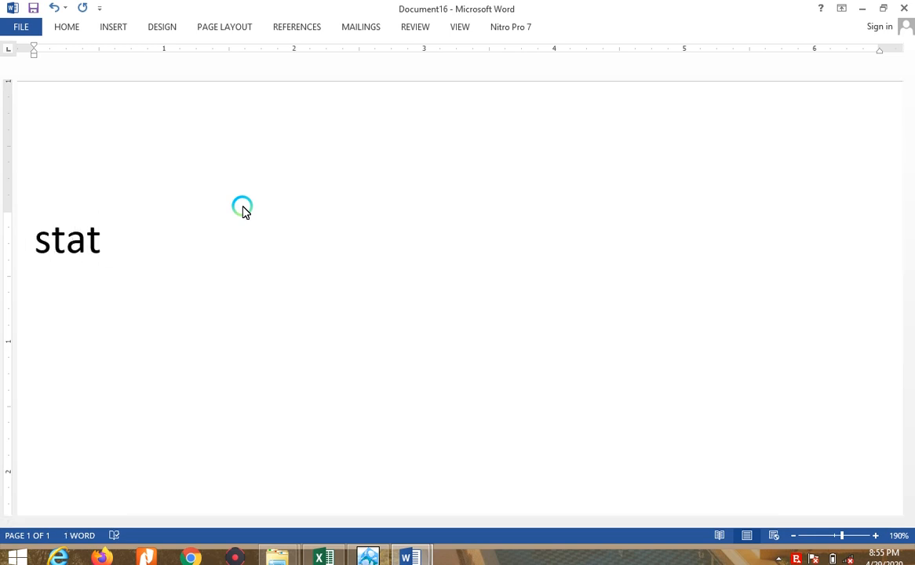
pyautogui.write('ease.')
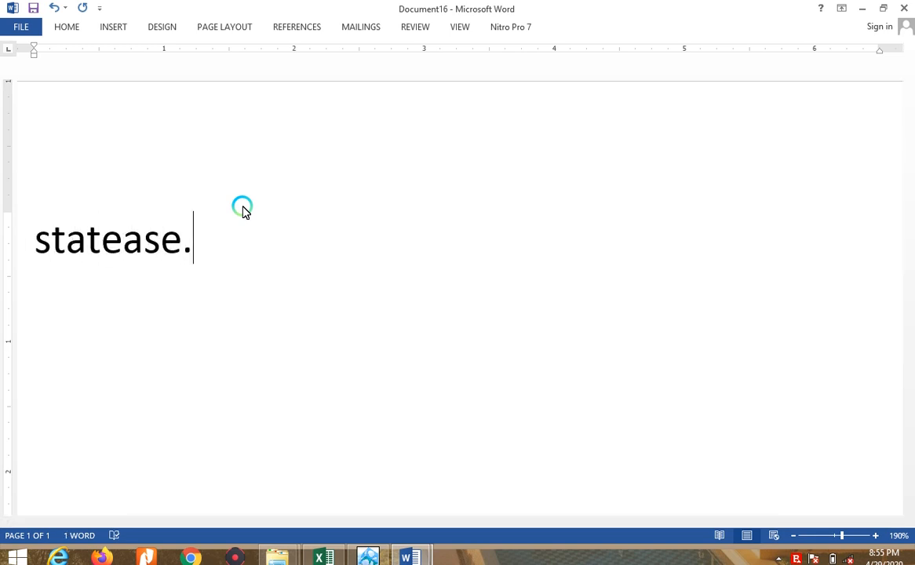
pyautogui.write('com')
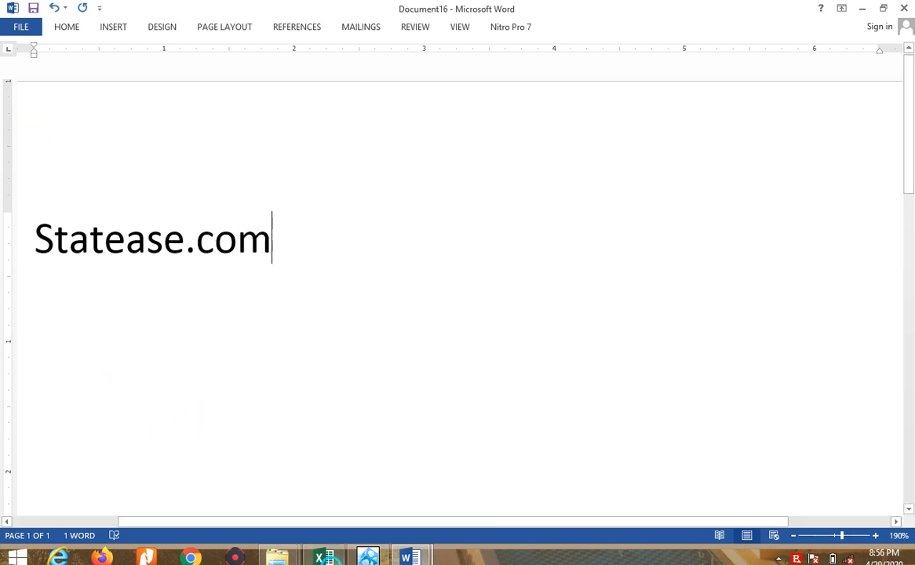
# Step: Switch to Design-Expert, start a new design and choose the Taguchi OA factorial type
pyautogui.click(361, 559)
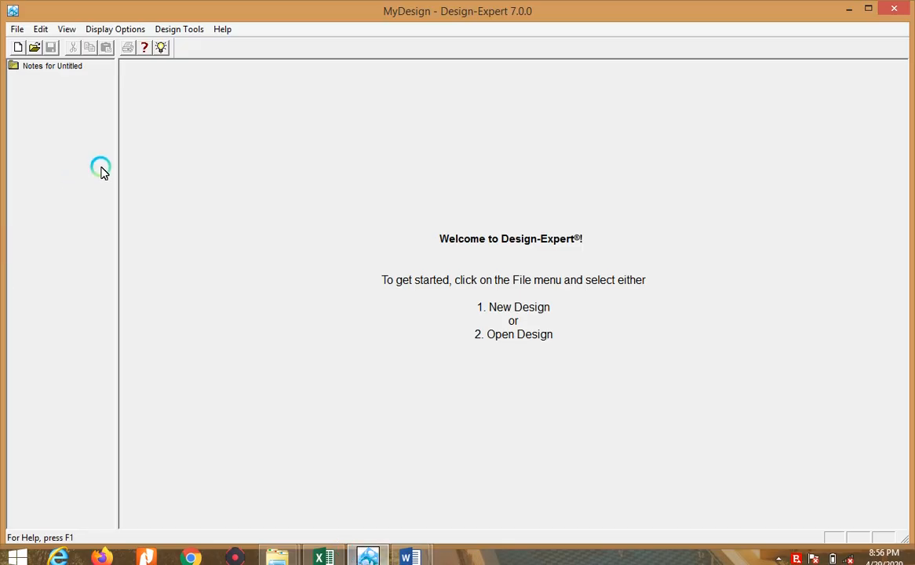
pyautogui.click(15, 49)
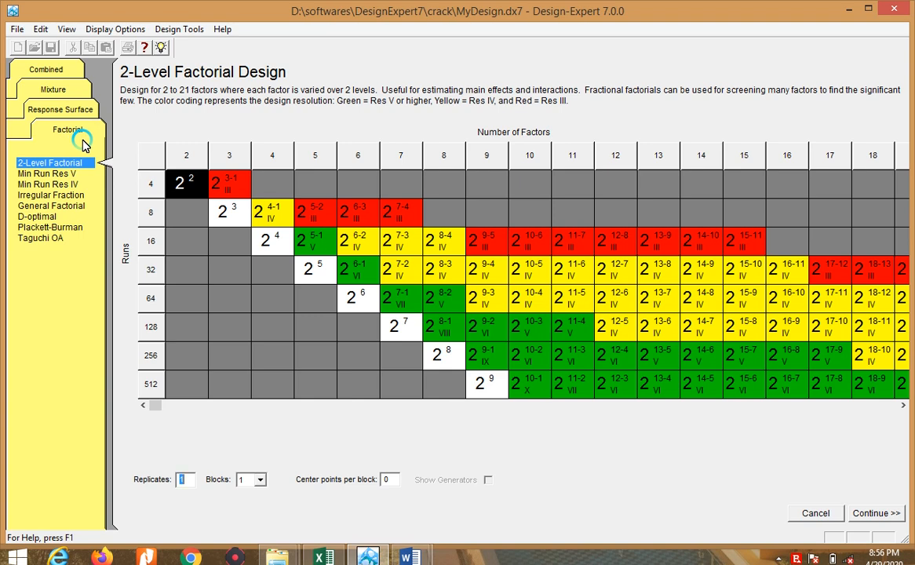
pyautogui.click(47, 229)
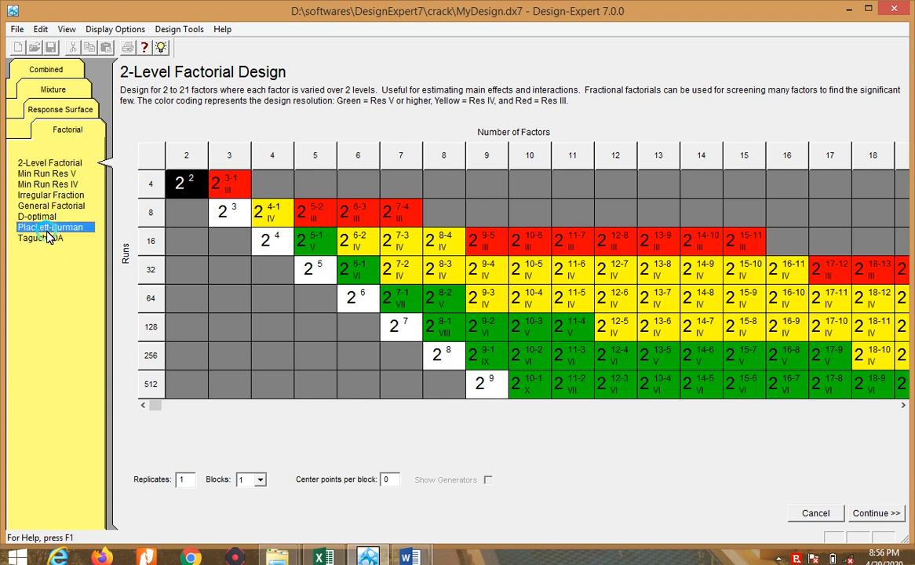
pyautogui.click(46, 243)
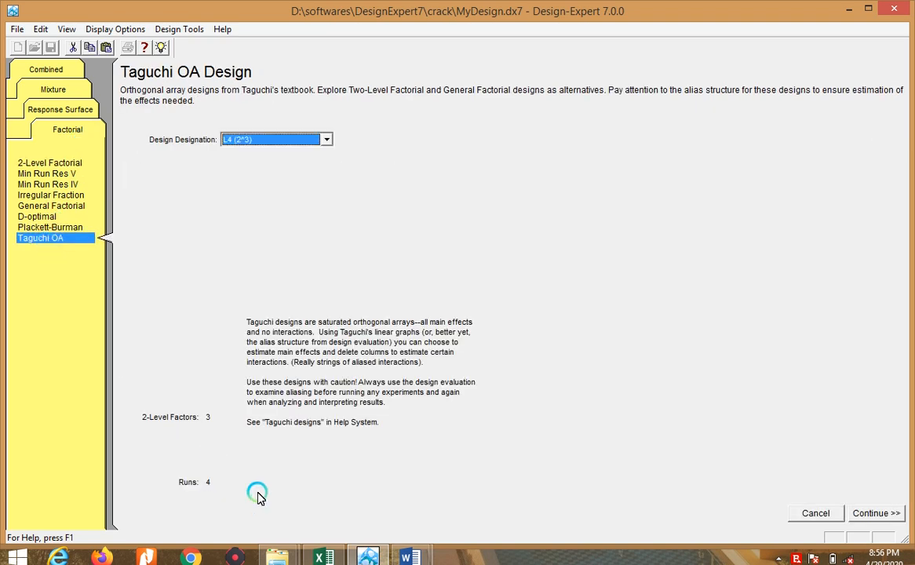
# Step: Examine the available Taguchi array designations against the experiment table in the Excel workbook
pyautogui.click(321, 558)
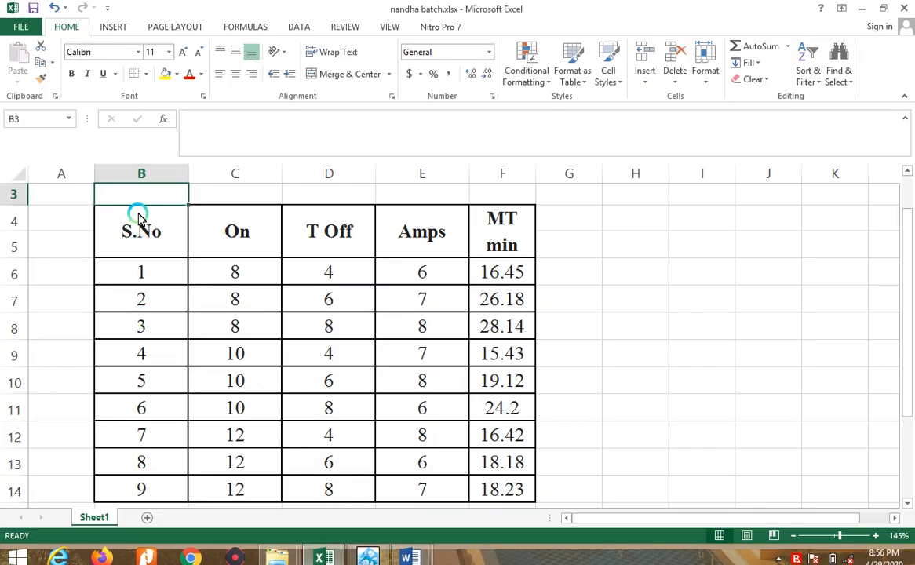
pyautogui.click(367, 558)
pyautogui.click(296, 139)
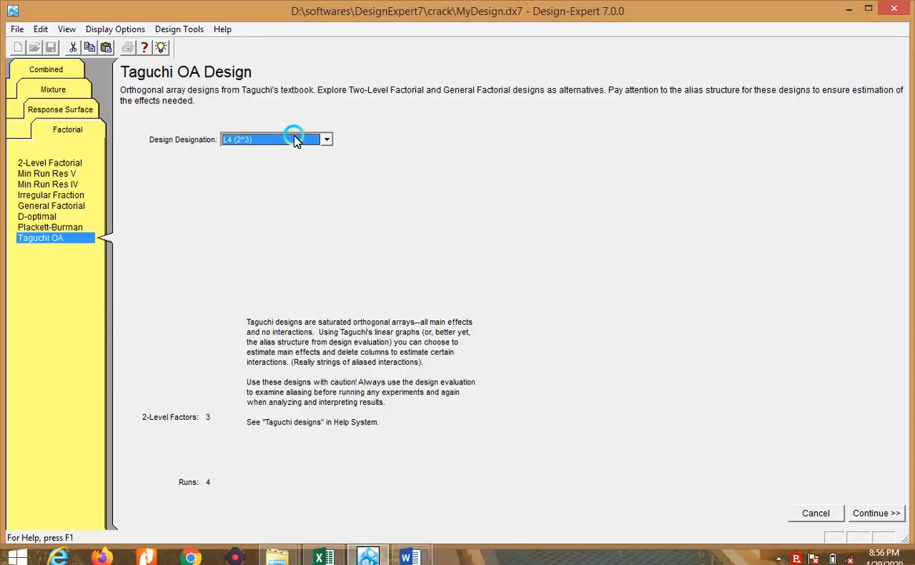
pyautogui.scroll(-3, 287, 188)
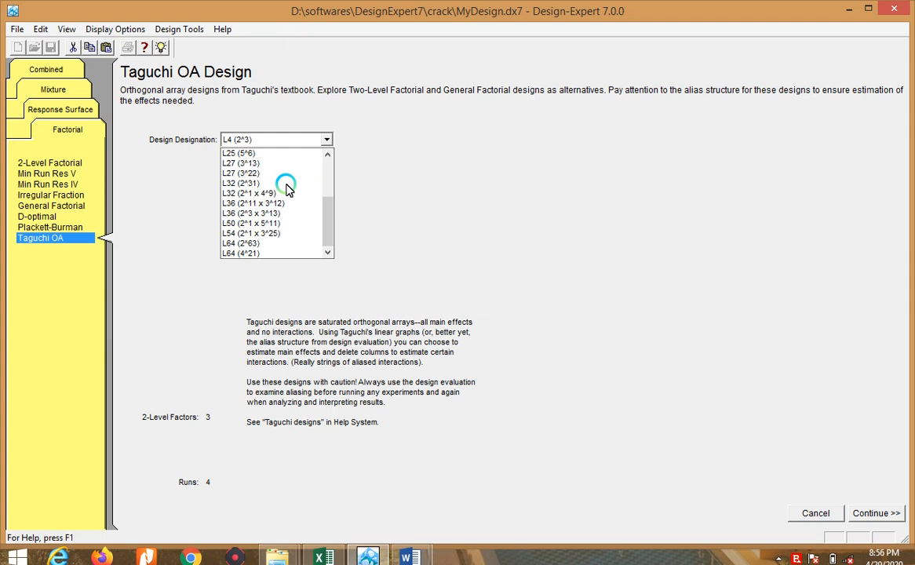
pyautogui.scroll(3, 287, 188)
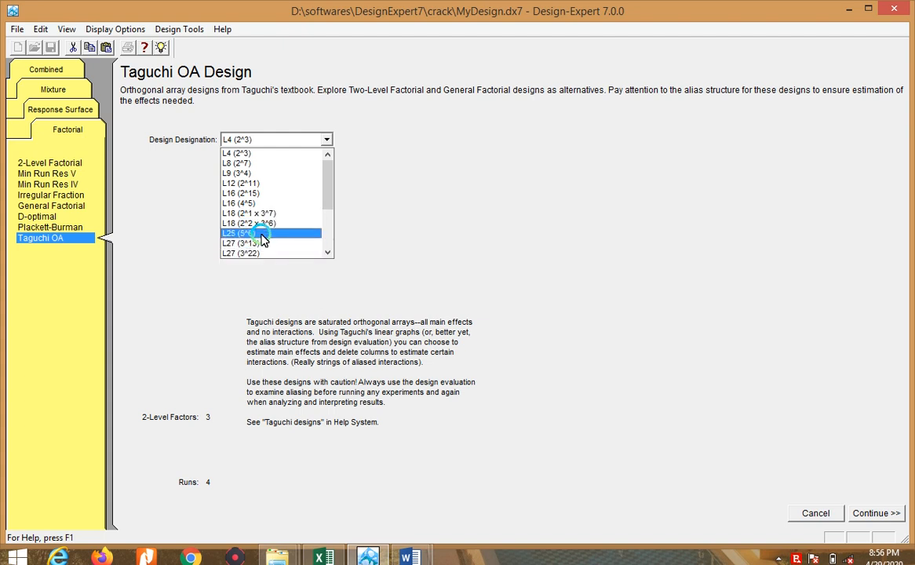
pyautogui.scroll(-2, 268, 250)
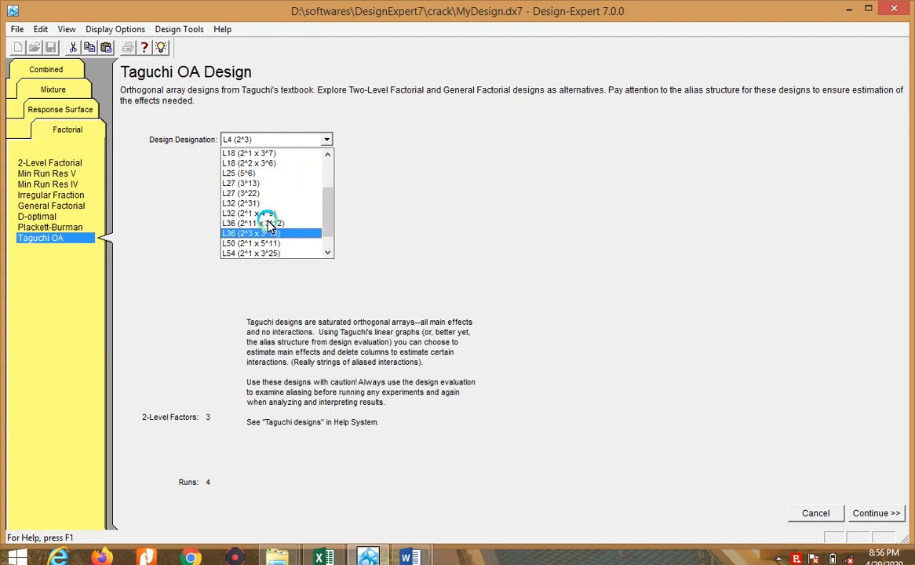
pyautogui.scroll(2, 275, 210)
pyautogui.scroll(1, 276, 208)
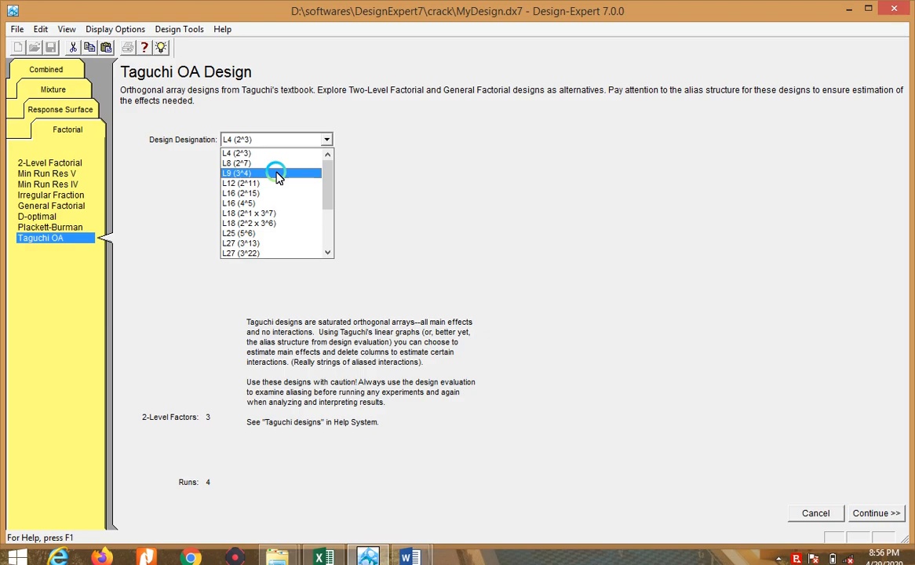
pyautogui.click(320, 556)
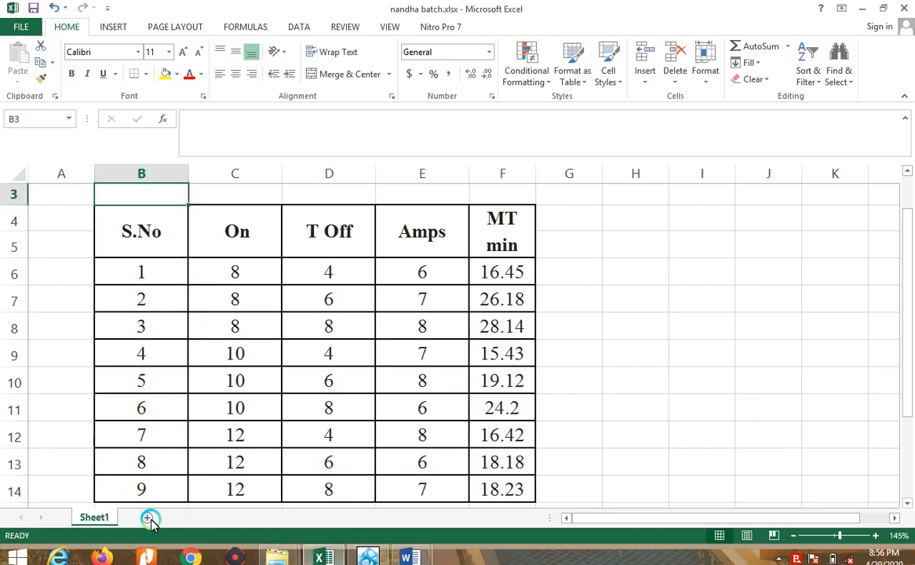
pyautogui.click(368, 557)
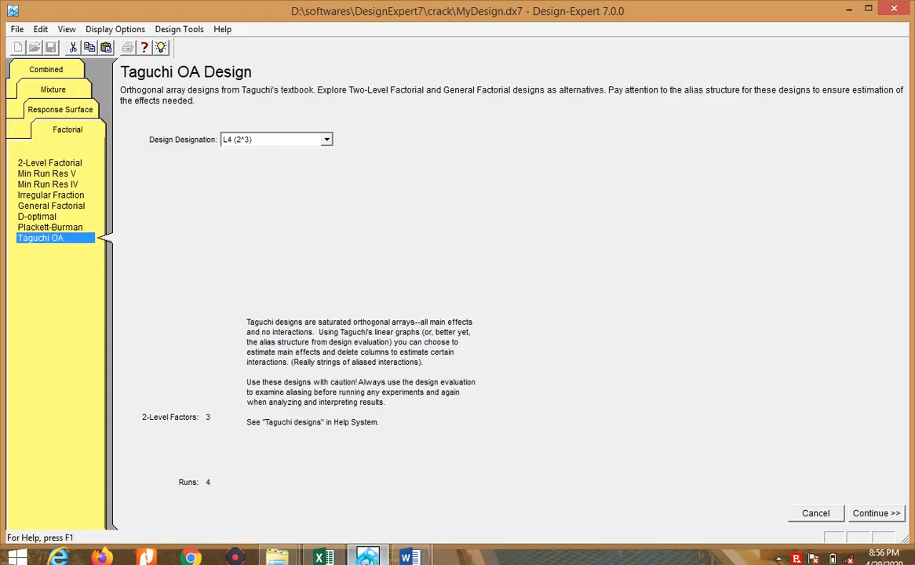
# Step: Set the design designation to L9 (3^4) and proceed past the alias evaluation to the response setup
pyautogui.click(326, 140)
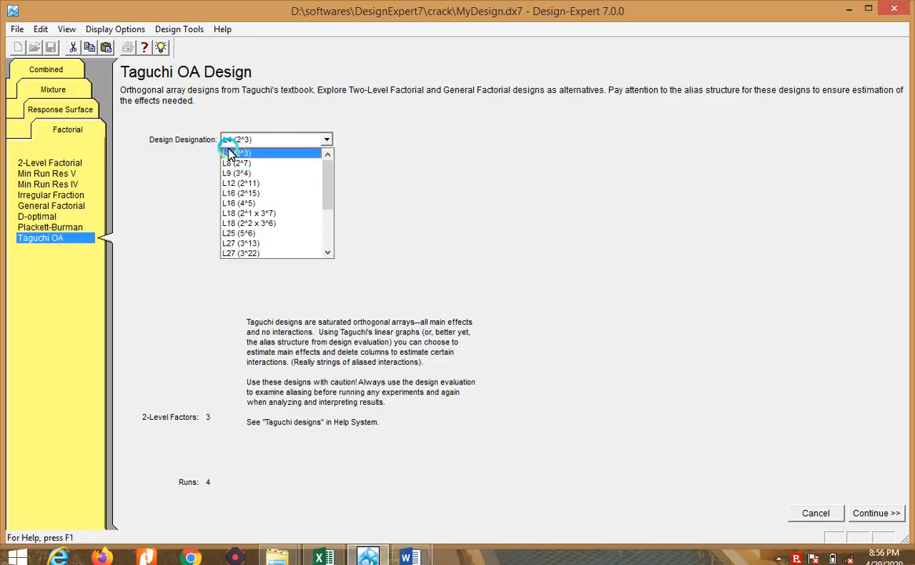
pyautogui.click(273, 173)
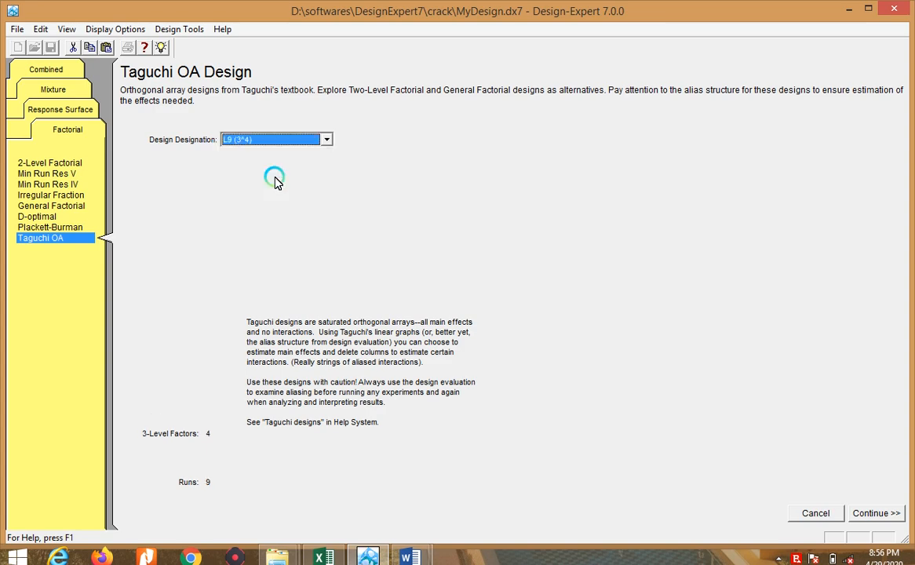
pyautogui.click(882, 516)
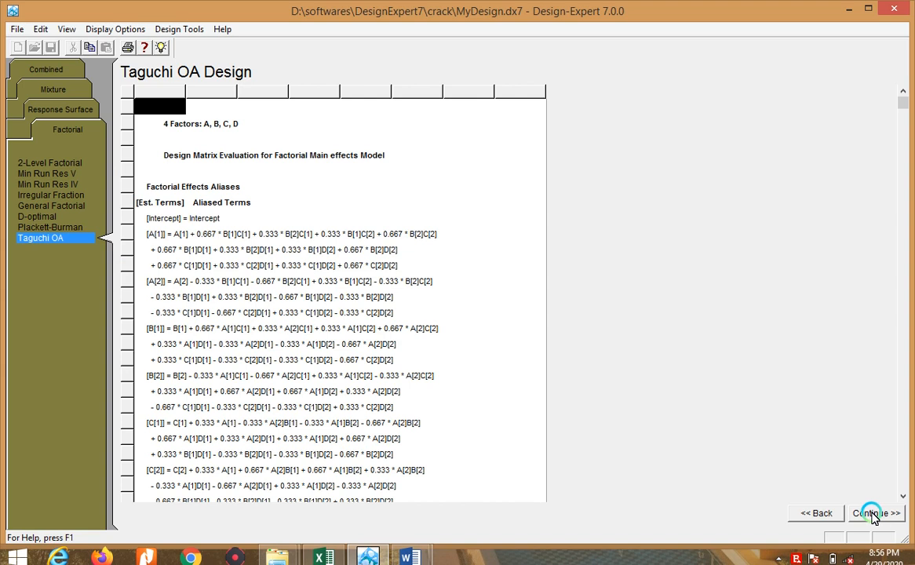
pyautogui.click(872, 515)
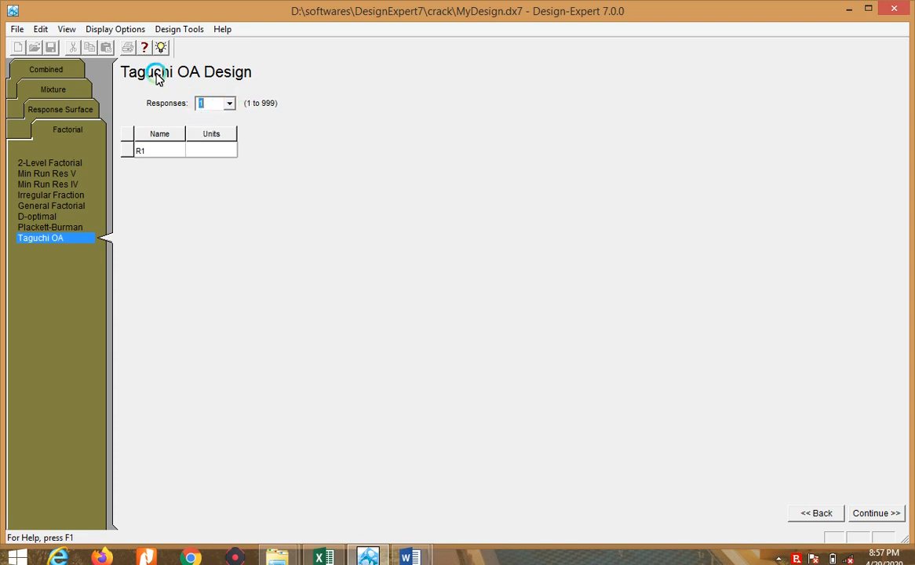
# Step: Look through the selectable numbers of responses and check the response column of the Excel table
pyautogui.click(230, 106)
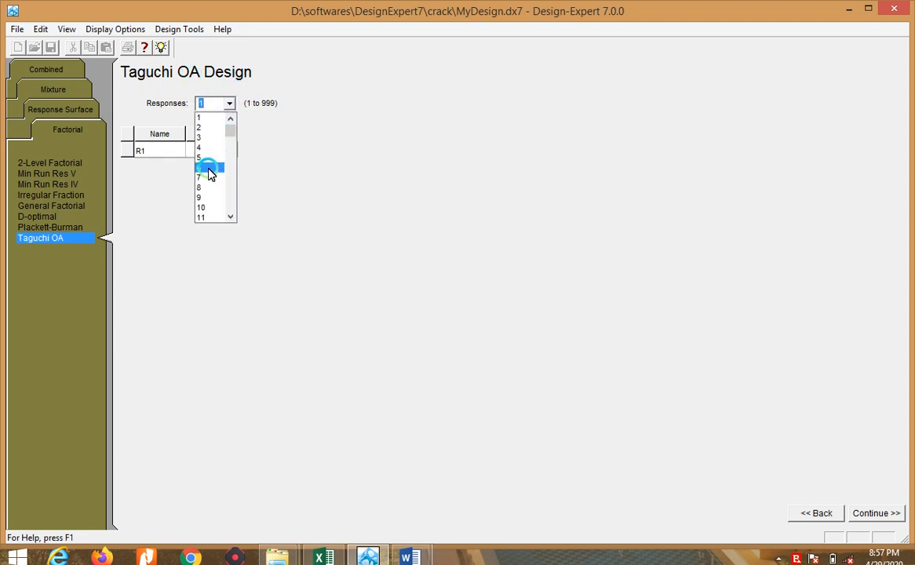
pyautogui.click(242, 119)
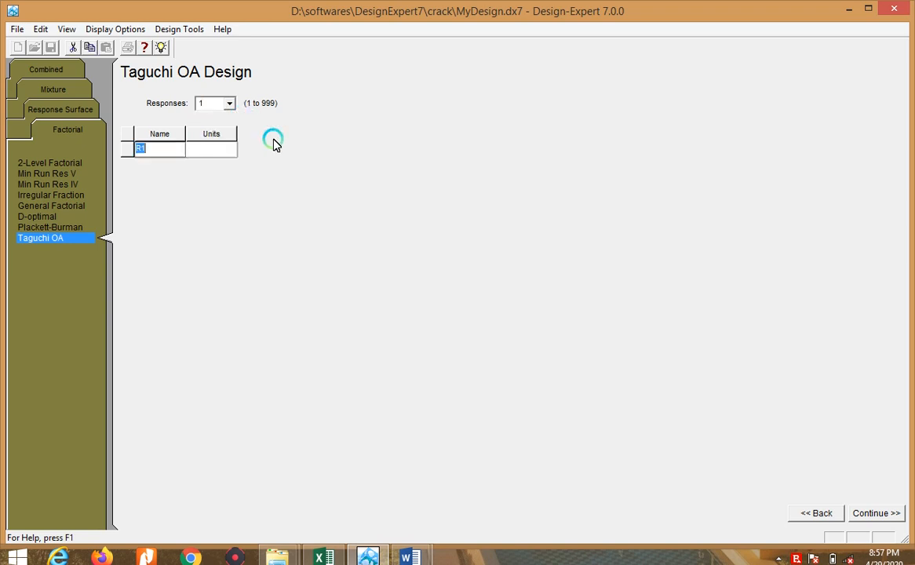
pyautogui.click(325, 554)
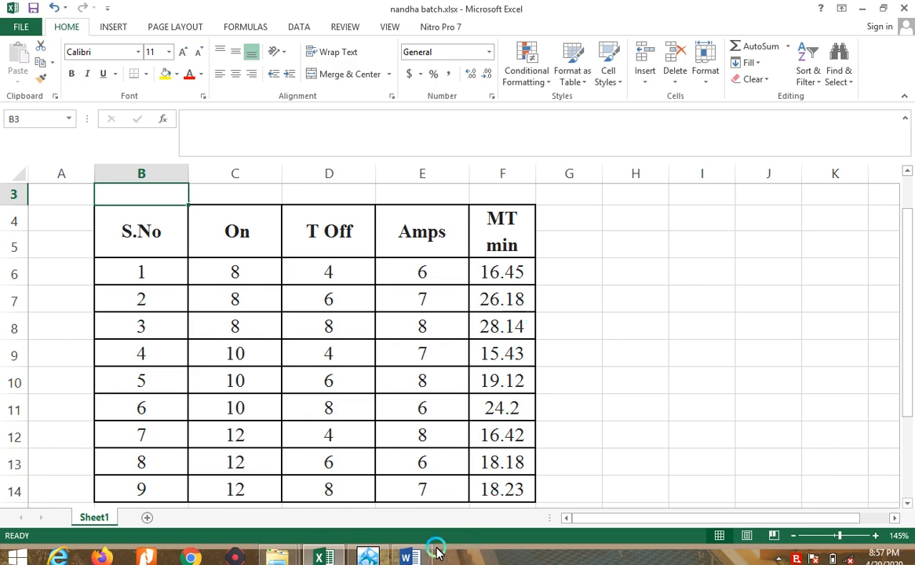
pyautogui.click(368, 557)
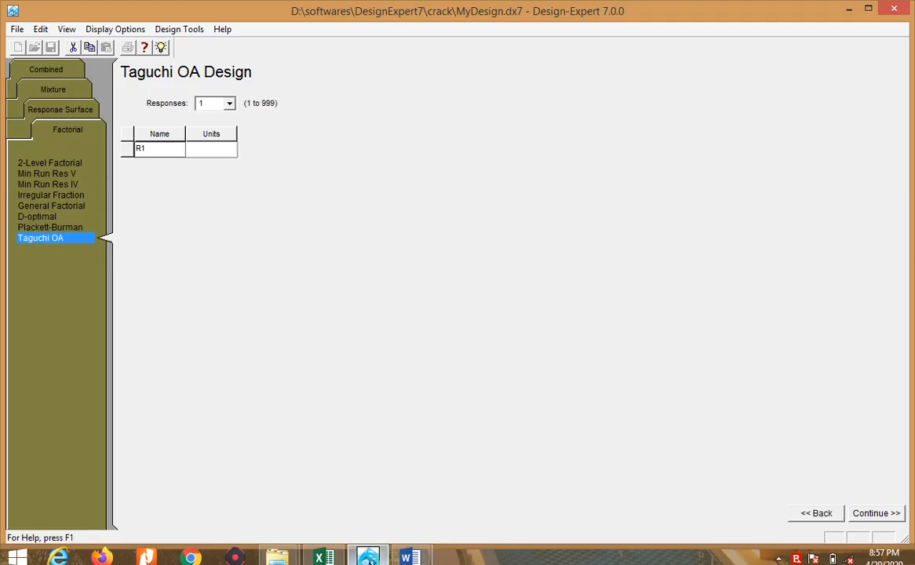
pyautogui.click(232, 104)
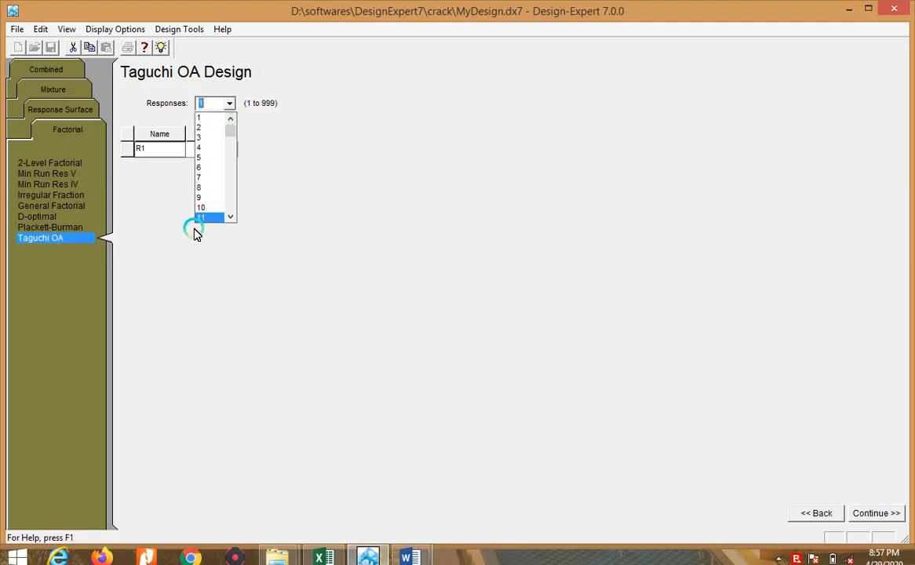
pyautogui.click(156, 182)
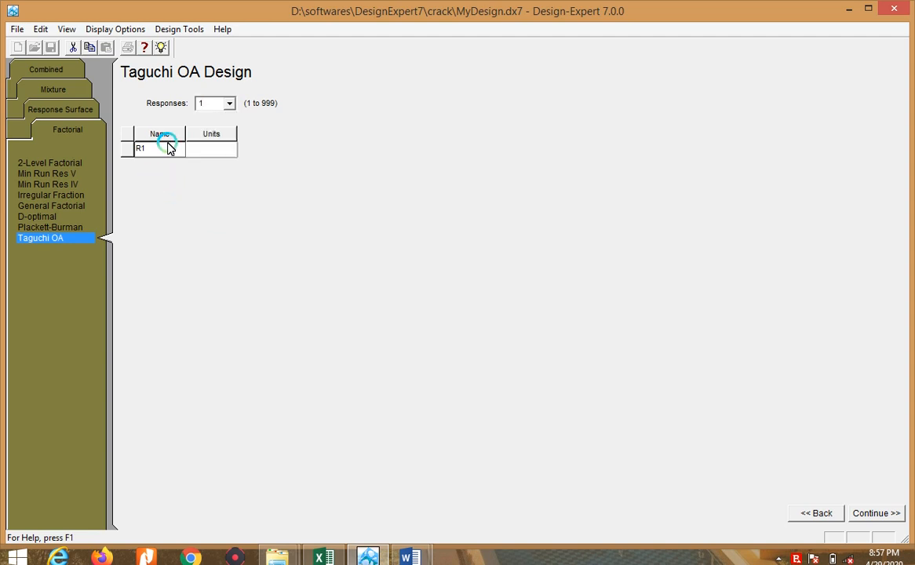
# Step: Name the response "M/c time" with units "secs" and generate the design table
pyautogui.click(165, 156)
pyautogui.press('BackSpace')
pyautogui.press('Tab')
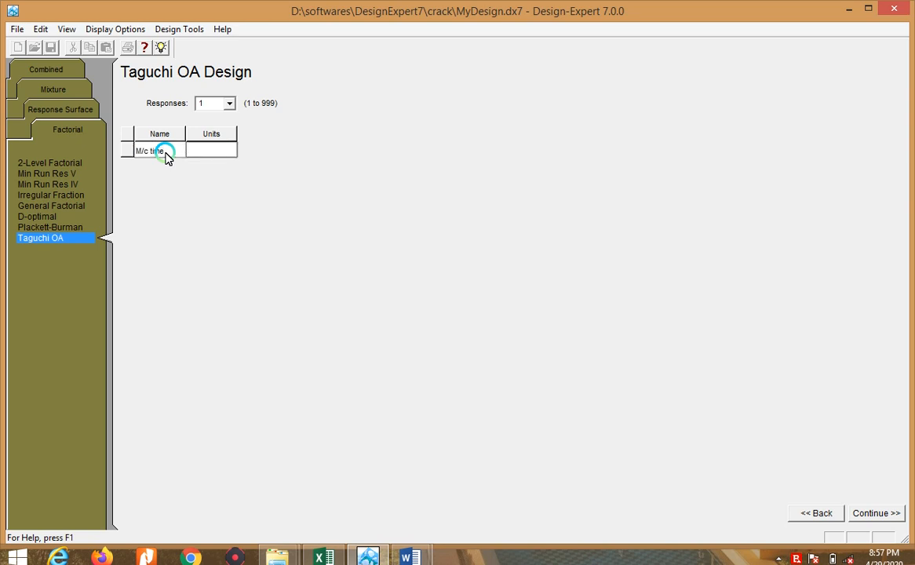
pyautogui.click(215, 151)
pyautogui.write('secs')
pyautogui.click(877, 522)
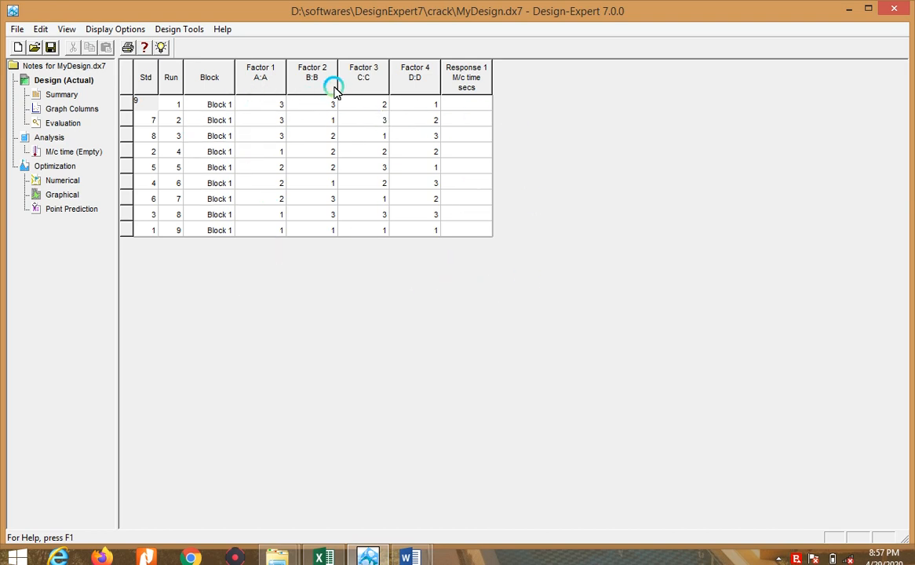
# Step: Examine the four factor columns and the response column of the design against the Excel experiment table
pyautogui.click(270, 80)
pyautogui.click(321, 82)
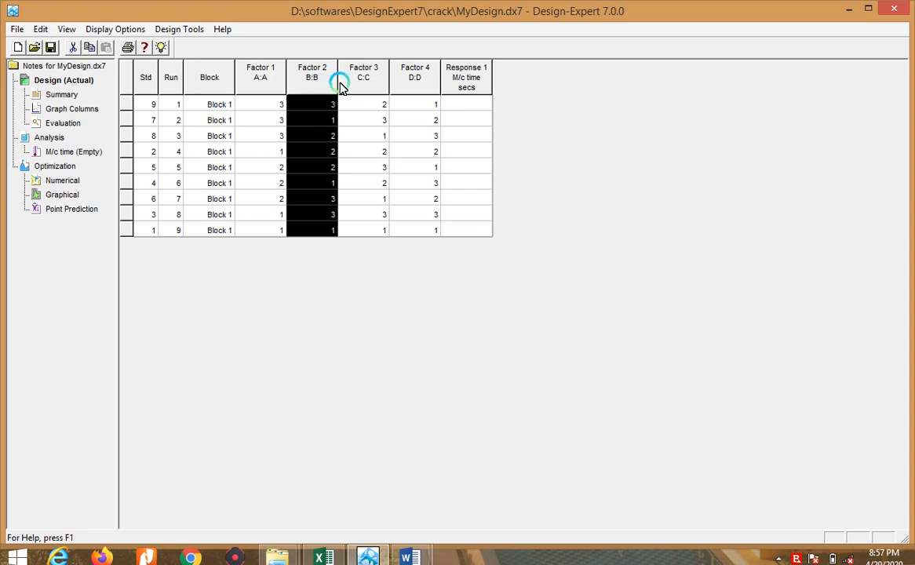
pyautogui.click(362, 81)
pyautogui.click(414, 71)
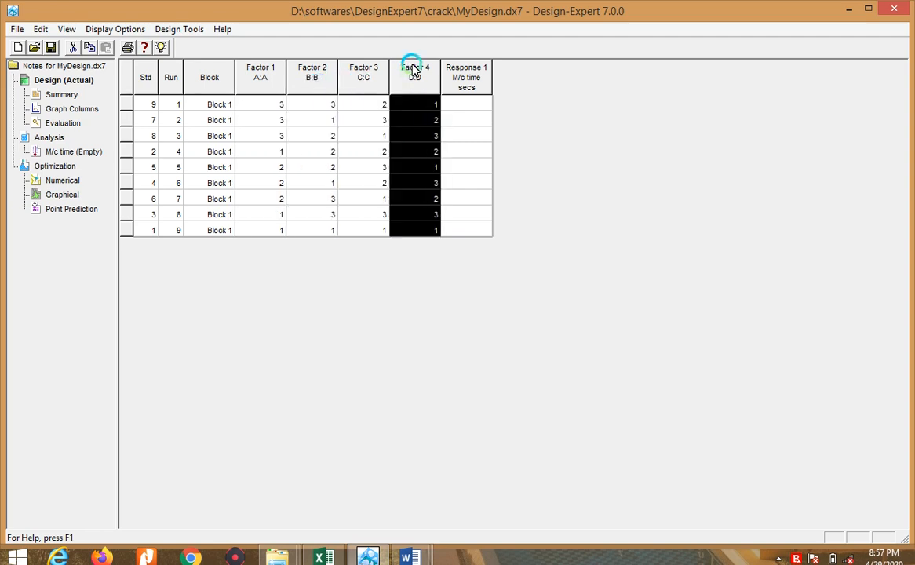
pyautogui.click(467, 73)
pyautogui.click(270, 79)
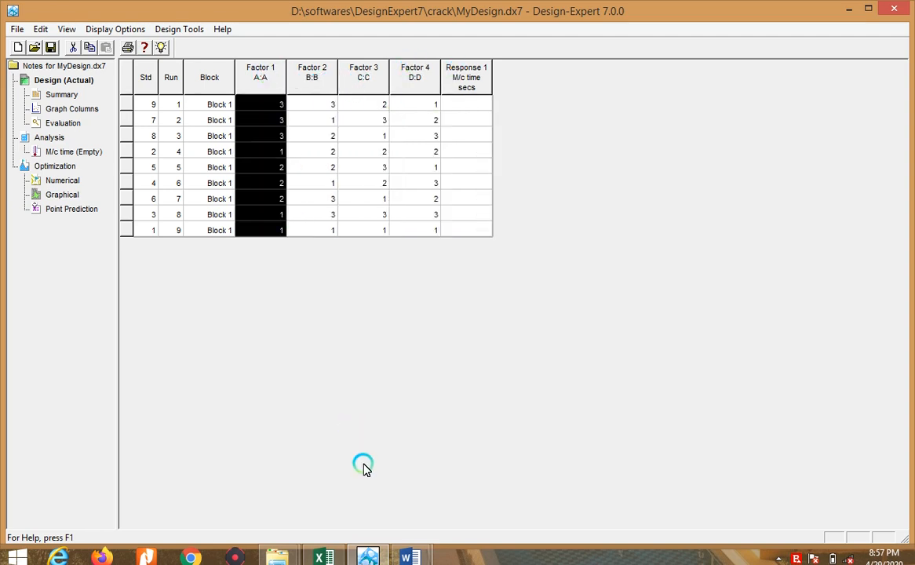
pyautogui.click(320, 555)
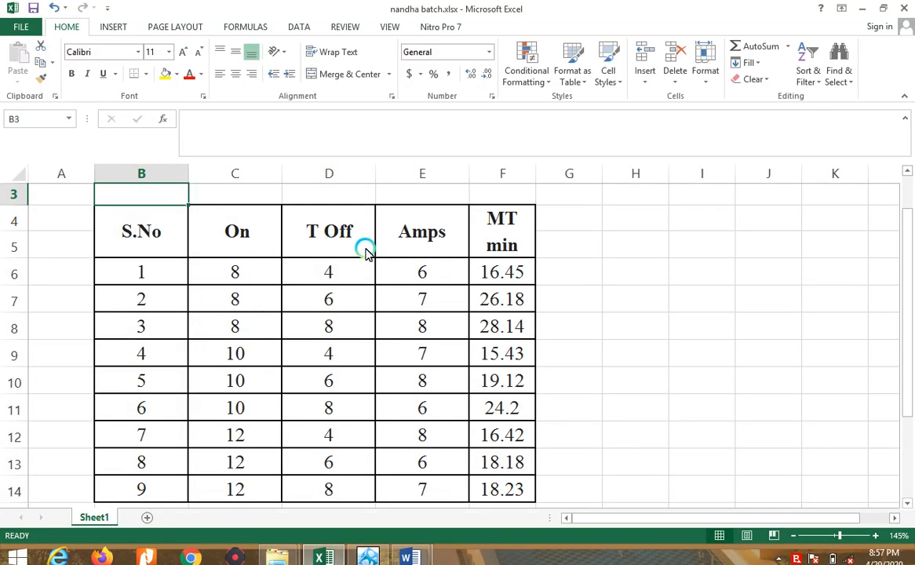
pyautogui.click(374, 556)
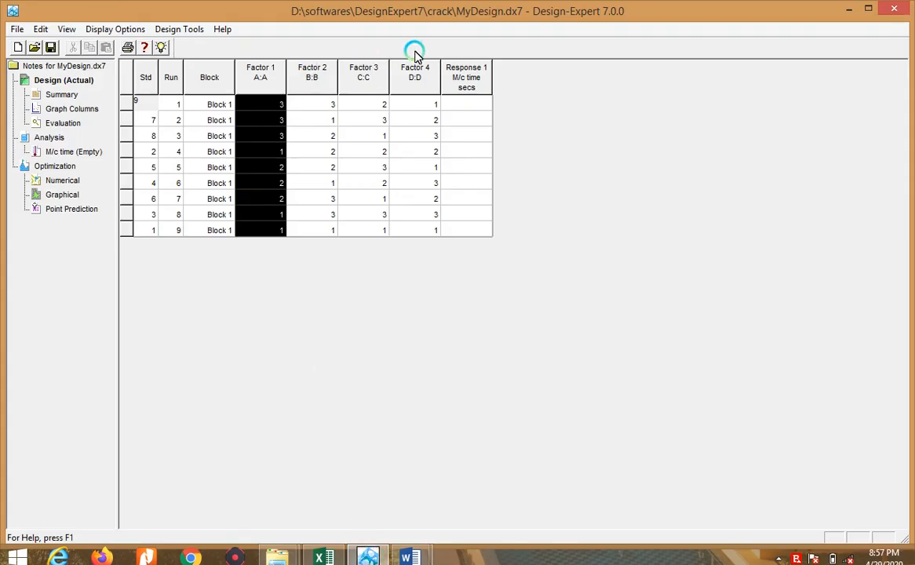
# Step: Delete factor D from the design and accept the deletion
pyautogui.click(418, 78)
pyautogui.rightClick(421, 82)
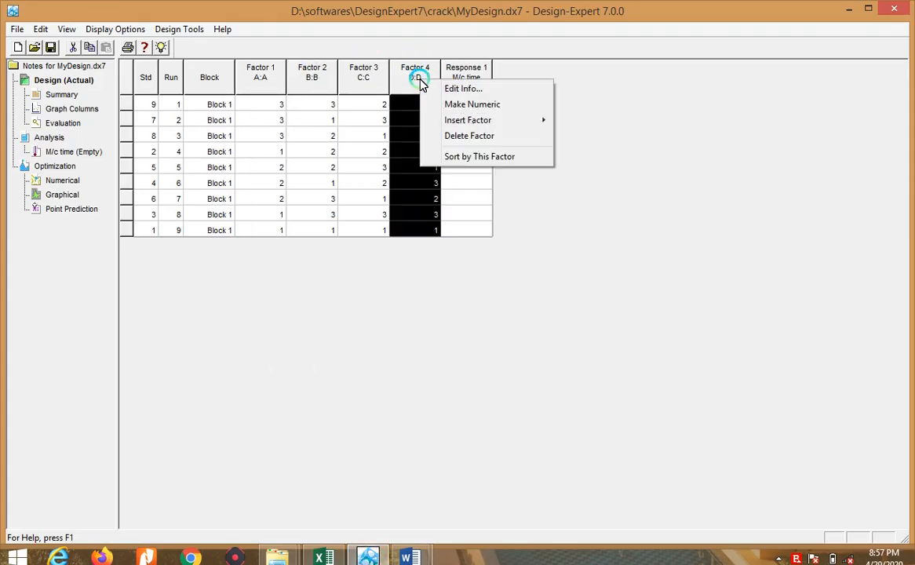
pyautogui.click(480, 136)
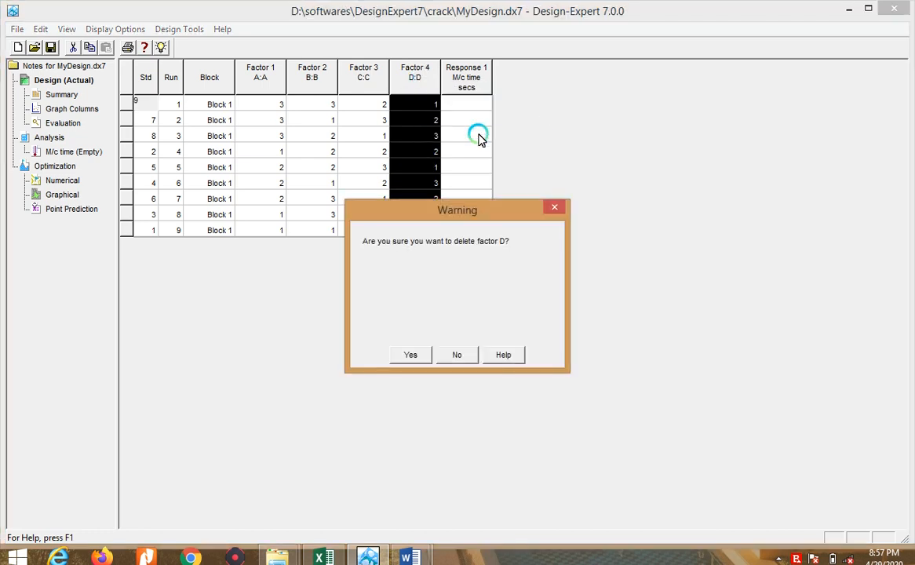
pyautogui.click(411, 354)
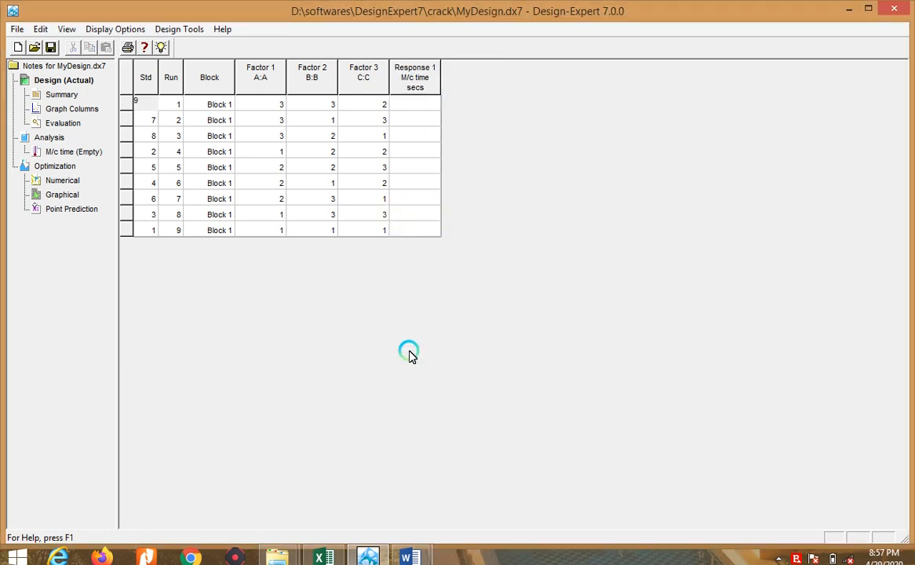
# Step: Check the On, T Off and Amps column headings in the Excel table and return to Design-Expert
pyautogui.click(265, 82)
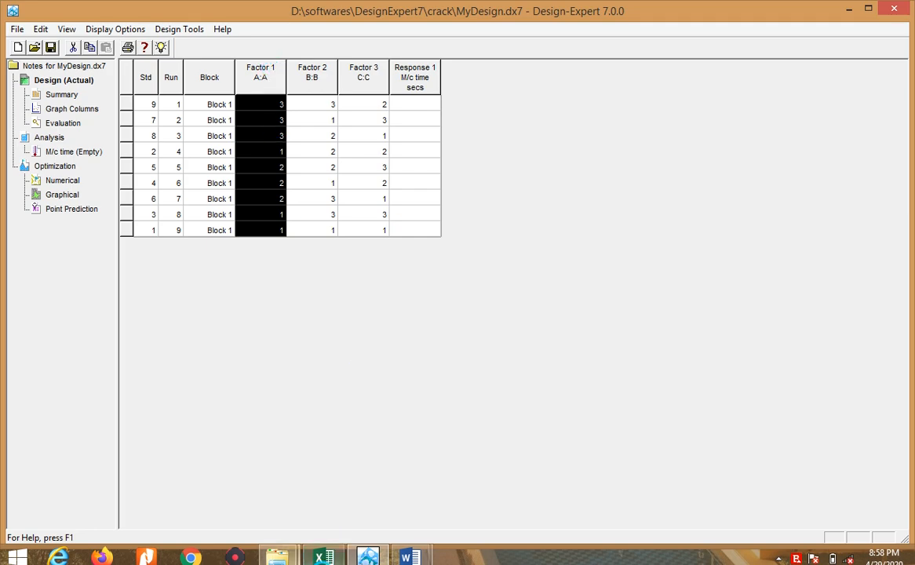
pyautogui.click(321, 557)
pyautogui.click(321, 557)
pyautogui.click(321, 557)
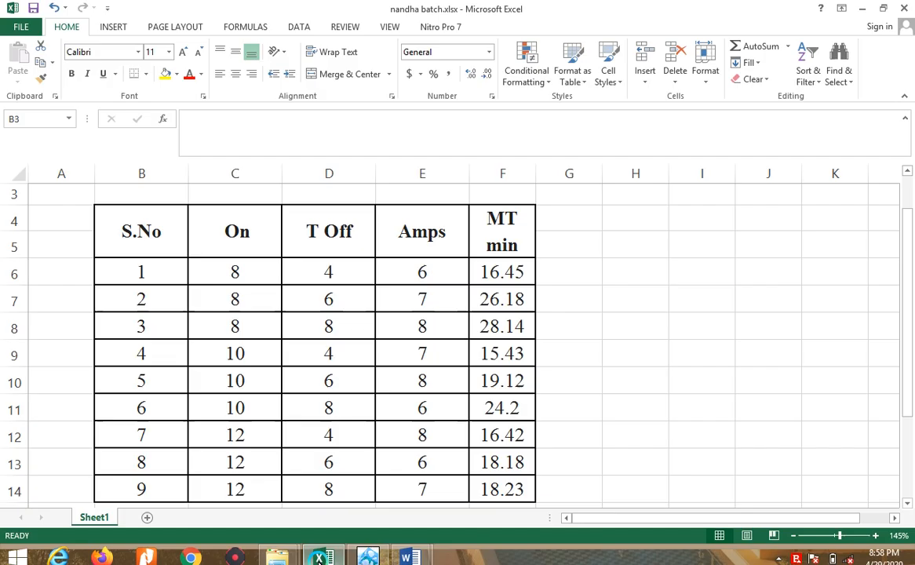
pyautogui.click(250, 238)
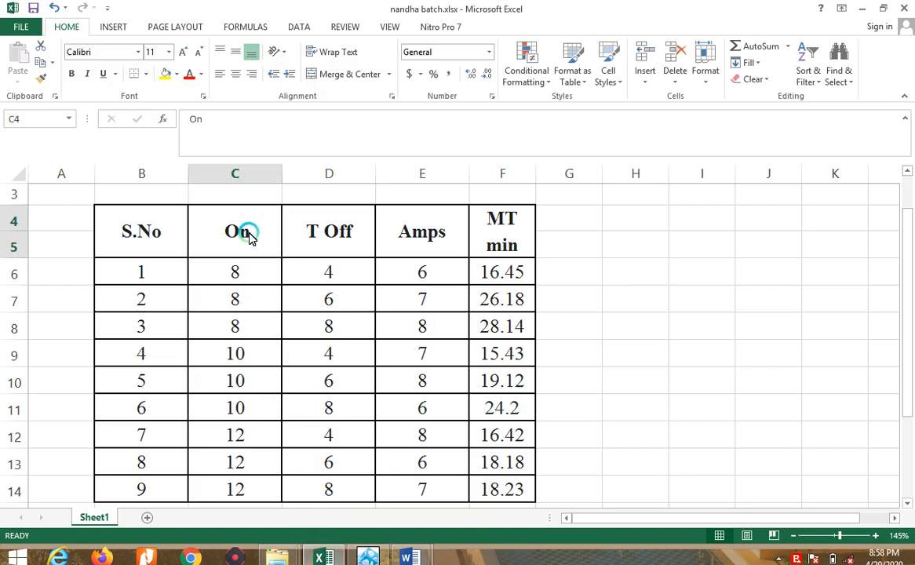
pyautogui.click(318, 237)
pyautogui.click(444, 235)
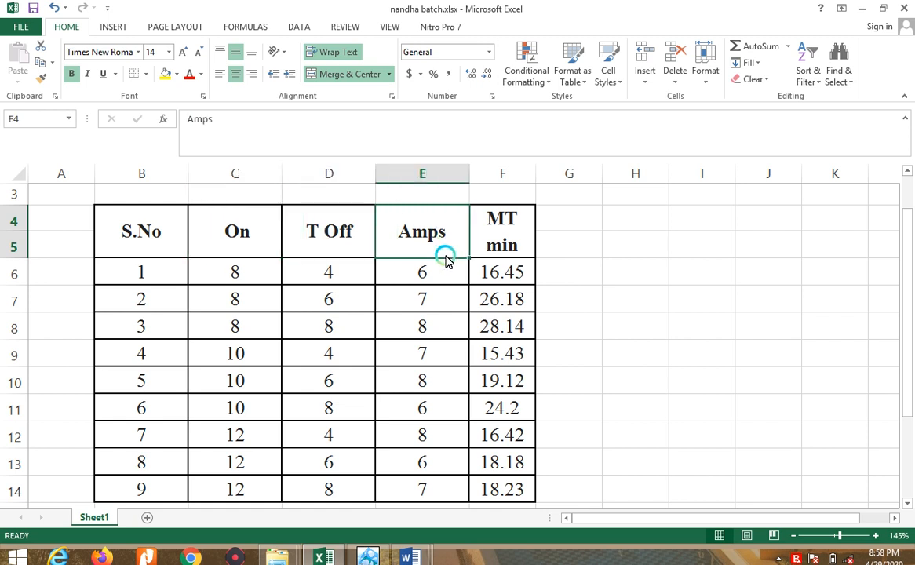
pyautogui.click(321, 557)
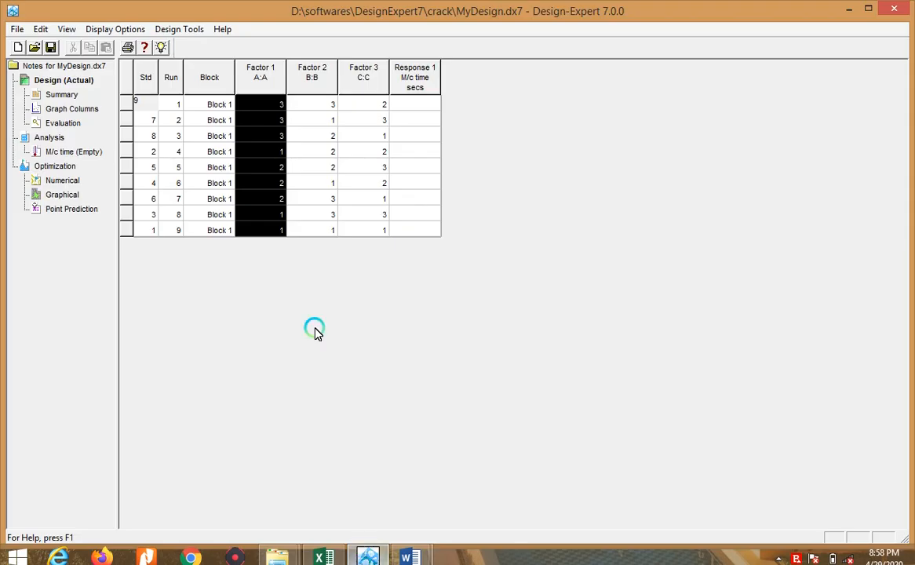
# Step: Name factor A "Pulse on" with units "sec"
pyautogui.rightClick(265, 85)
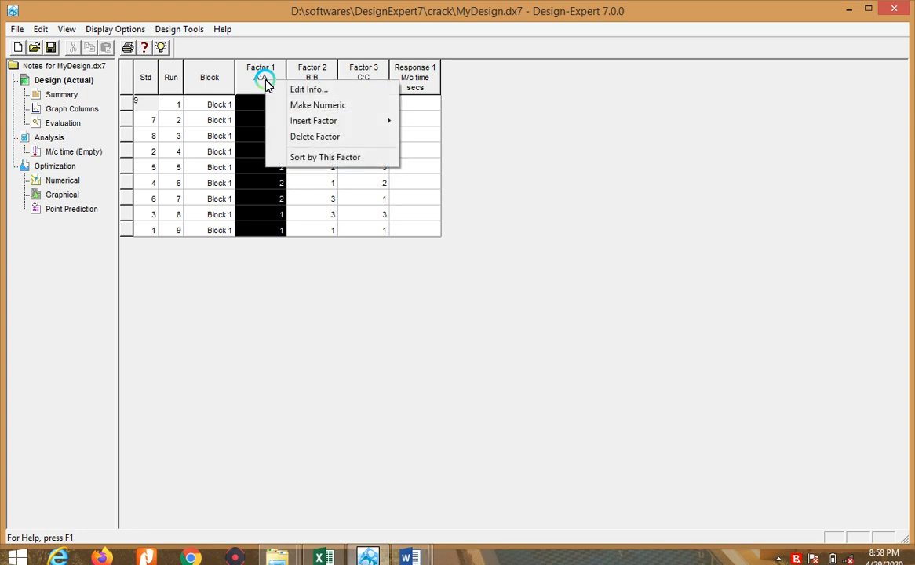
pyautogui.click(302, 87)
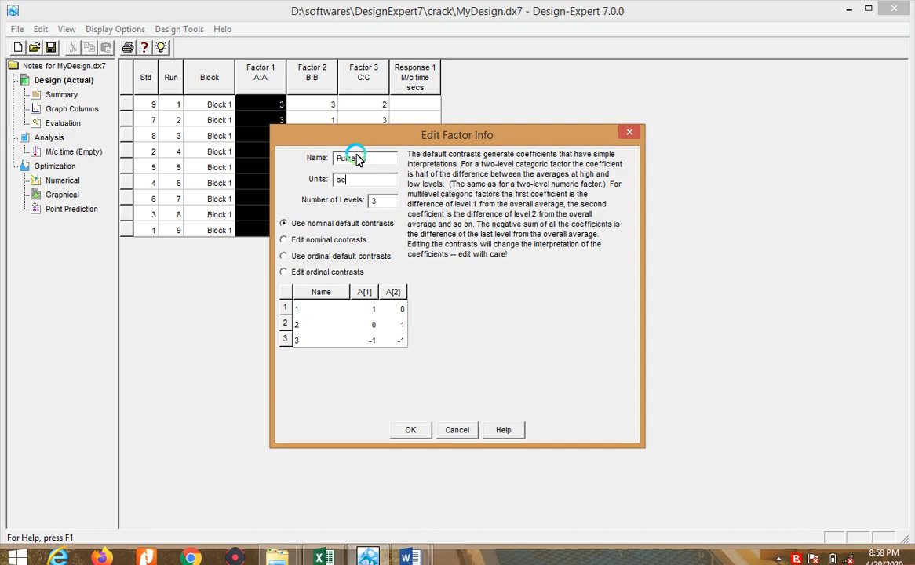
pyautogui.click(404, 429)
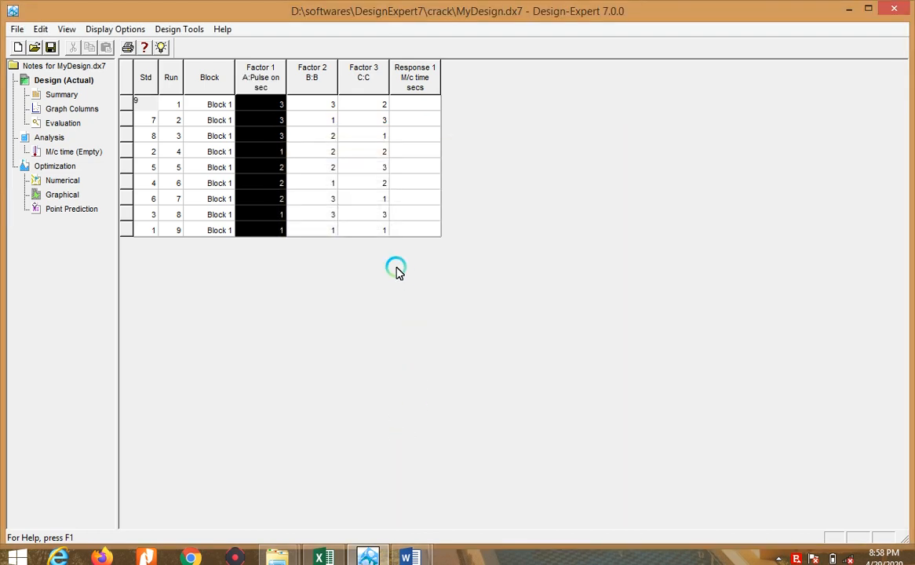
# Step: Name factor B "Pulse off time" with units "secs"
pyautogui.click(327, 81)
pyautogui.rightClick(328, 81)
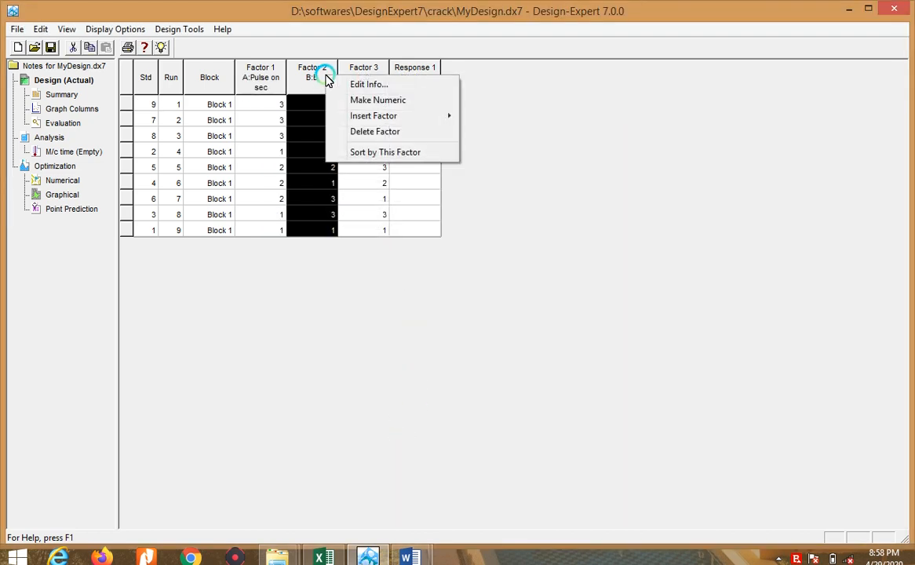
pyautogui.click(376, 83)
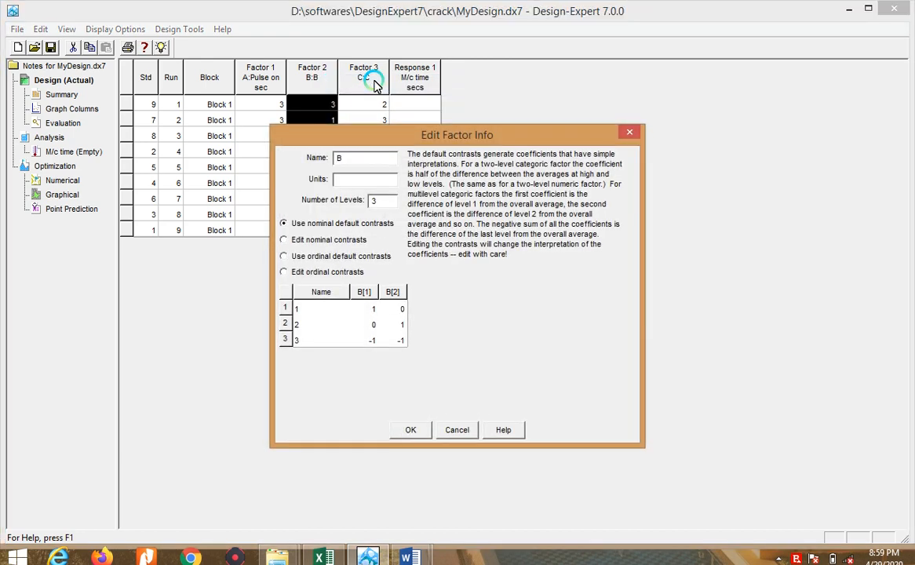
pyautogui.moveTo(349, 160); pyautogui.dragTo(309, 160)
pyautogui.click(350, 184)
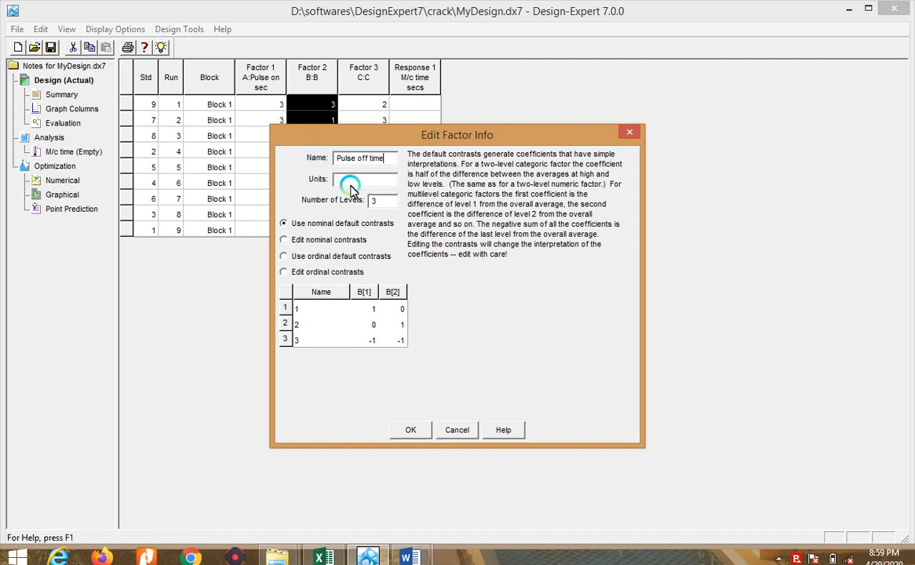
pyautogui.write('secs')
pyautogui.click(410, 430)
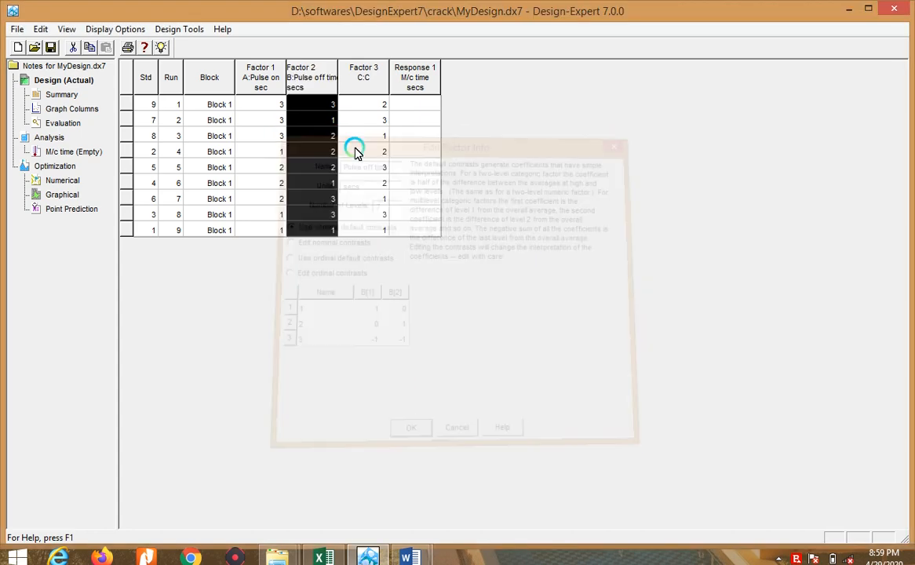
# Step: Name factor C "Current" with units "Amps", checking the heading in the Excel table
pyautogui.click(366, 75)
pyautogui.rightClick(368, 78)
pyautogui.click(413, 87)
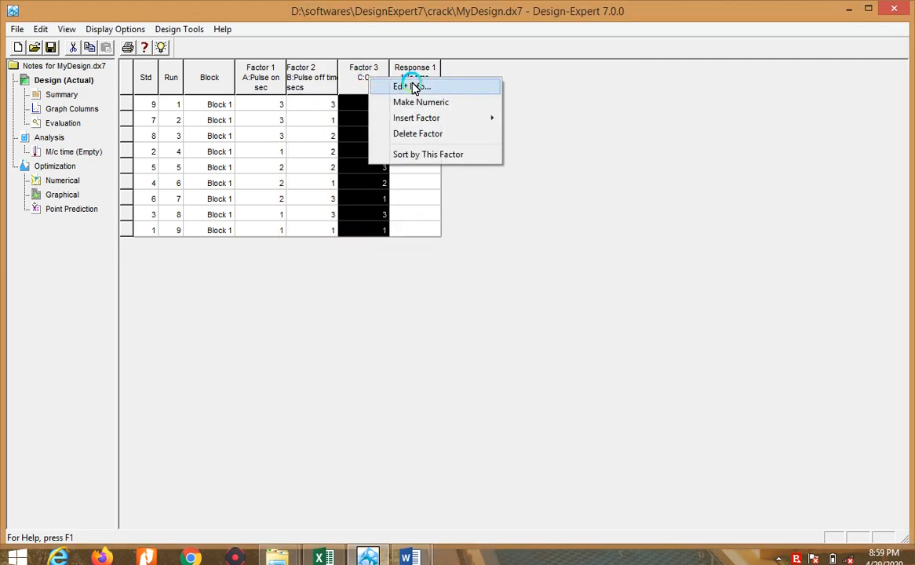
pyautogui.click(325, 558)
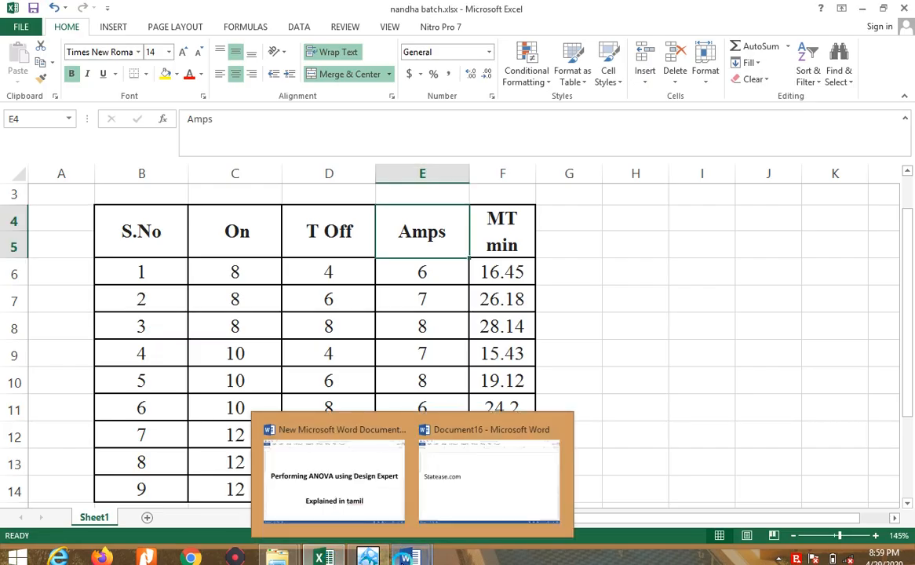
pyautogui.click(368, 558)
pyautogui.rightClick(376, 85)
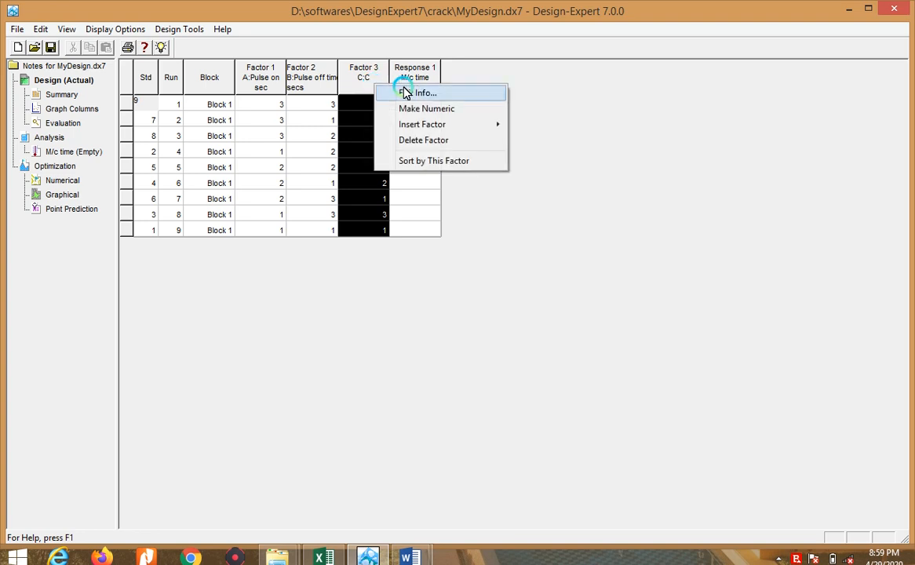
pyautogui.click(417, 91)
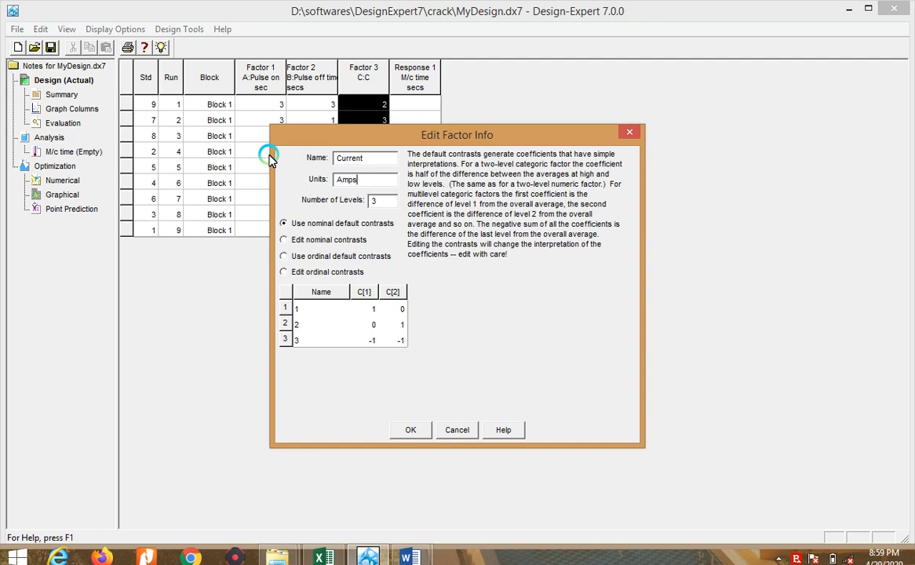
pyautogui.click(411, 429)
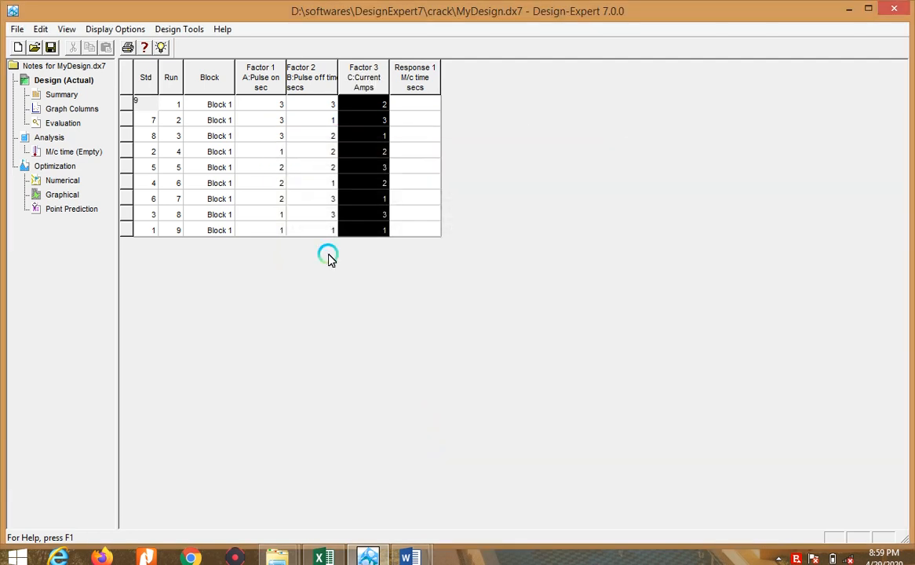
# Step: Check the selectable levels of the first Pulse on cell and convert the Pulse on factor to numeric
pyautogui.click(249, 105)
pyautogui.click(279, 107)
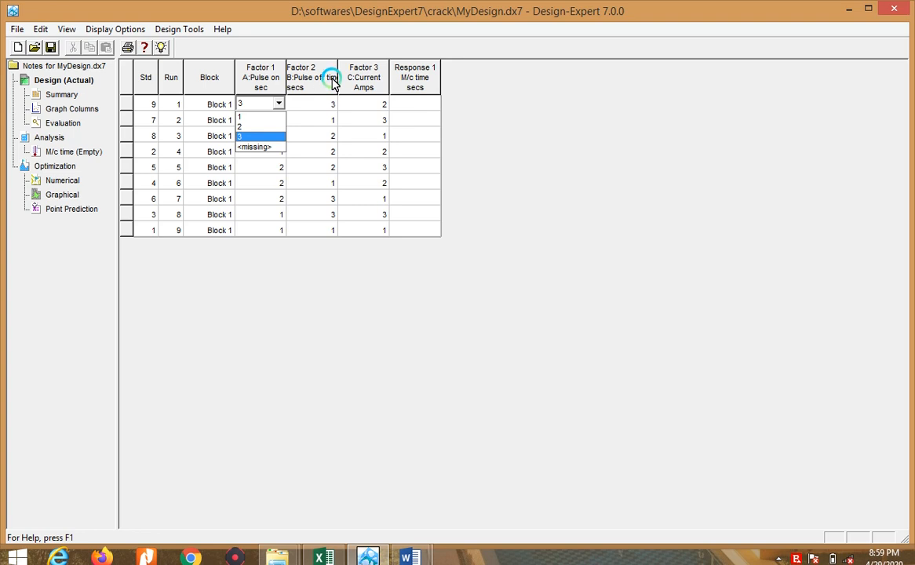
pyautogui.click(314, 179)
pyautogui.click(275, 77)
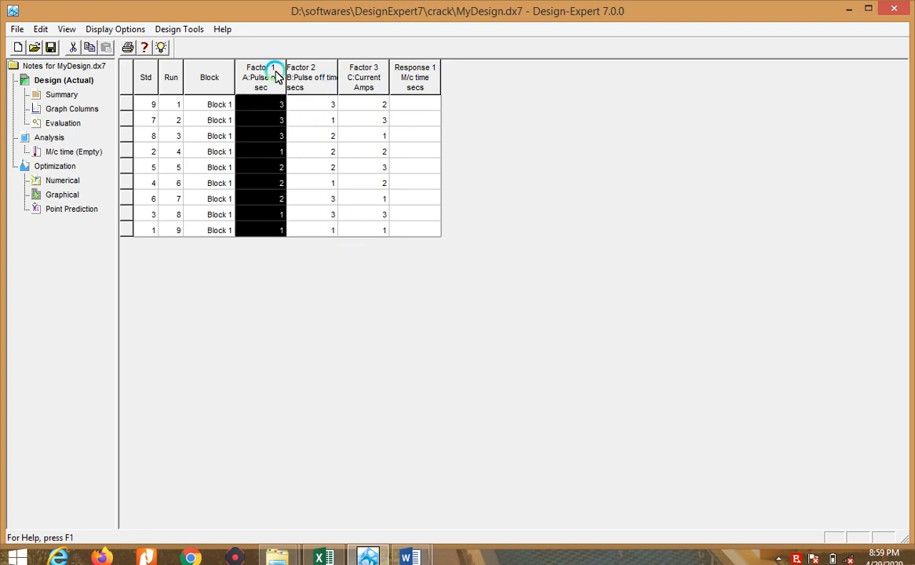
pyautogui.rightClick(275, 76)
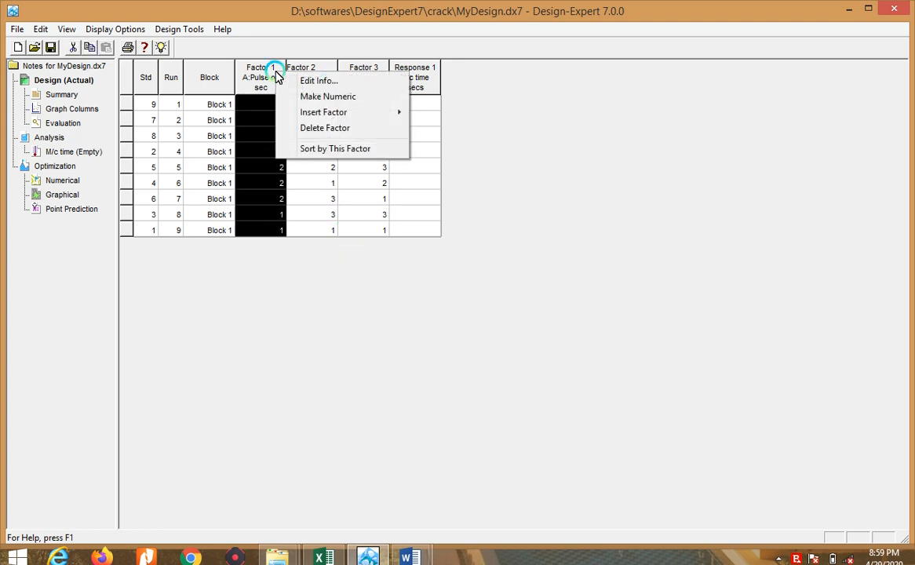
pyautogui.click(317, 96)
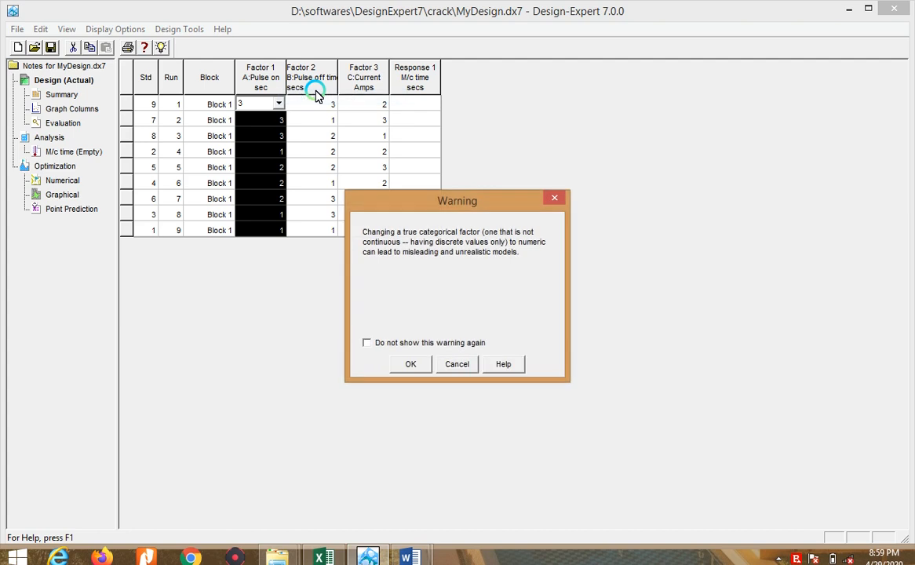
pyautogui.click(410, 364)
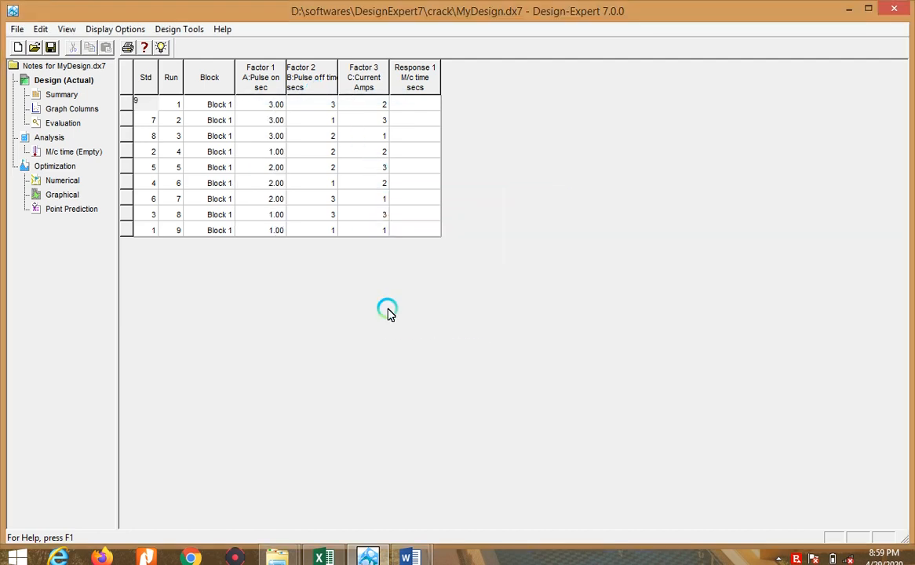
# Step: Convert the Pulse off time factor to numeric and compare its first-run cell with the one for Current
pyautogui.rightClick(311, 83)
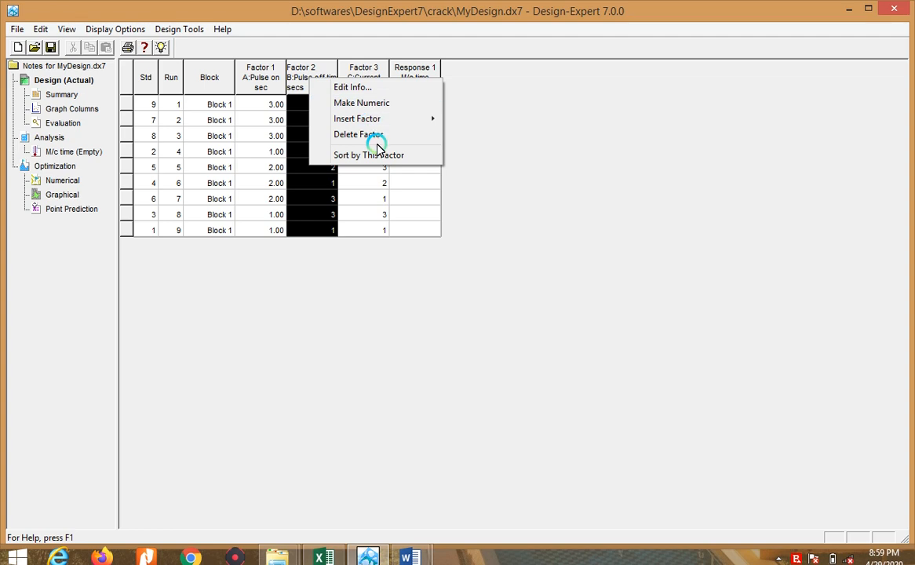
pyautogui.click(382, 104)
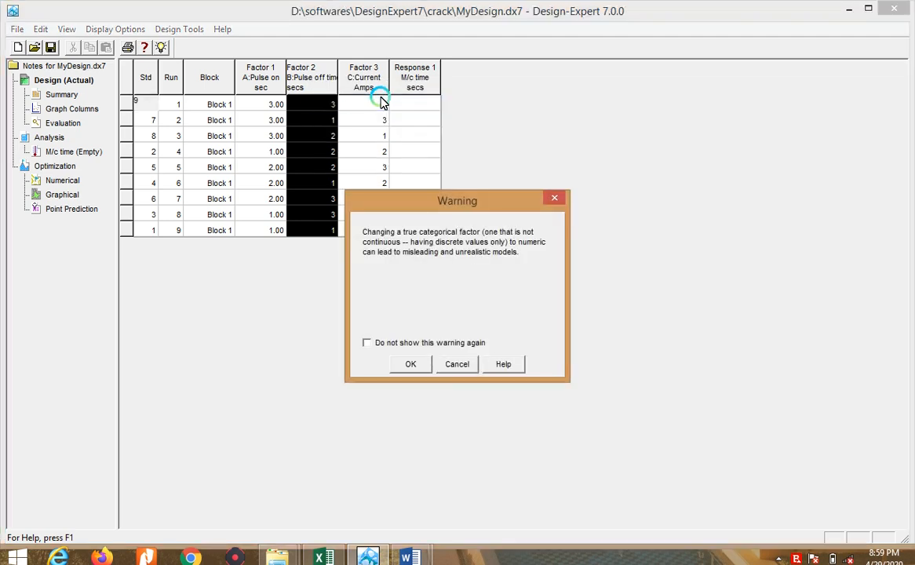
pyautogui.click(411, 365)
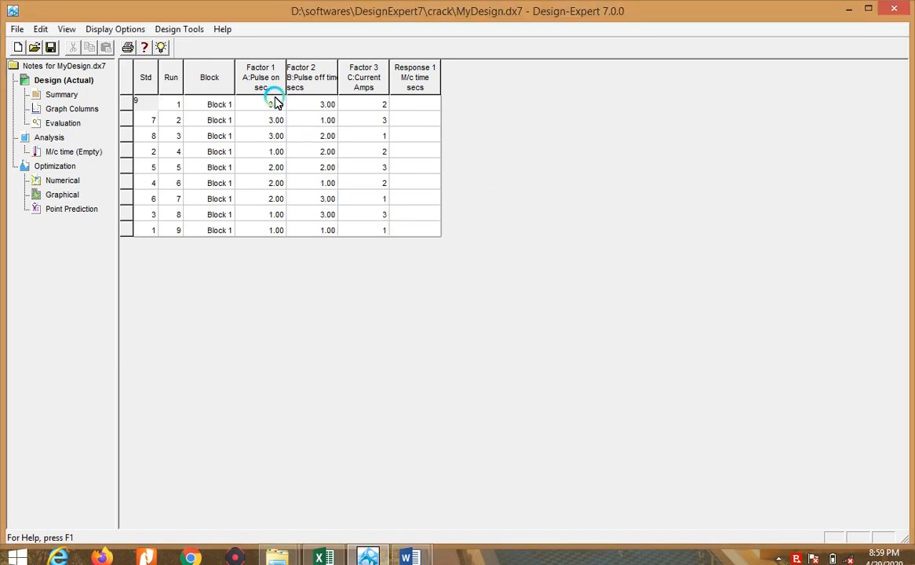
pyautogui.click(380, 106)
pyautogui.click(383, 105)
pyautogui.click(383, 106)
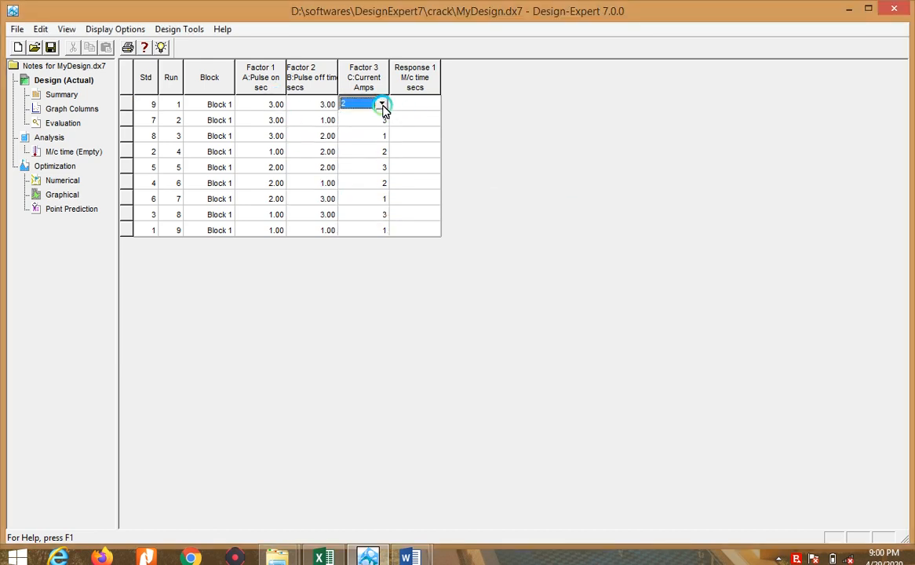
pyautogui.doubleClick(326, 111)
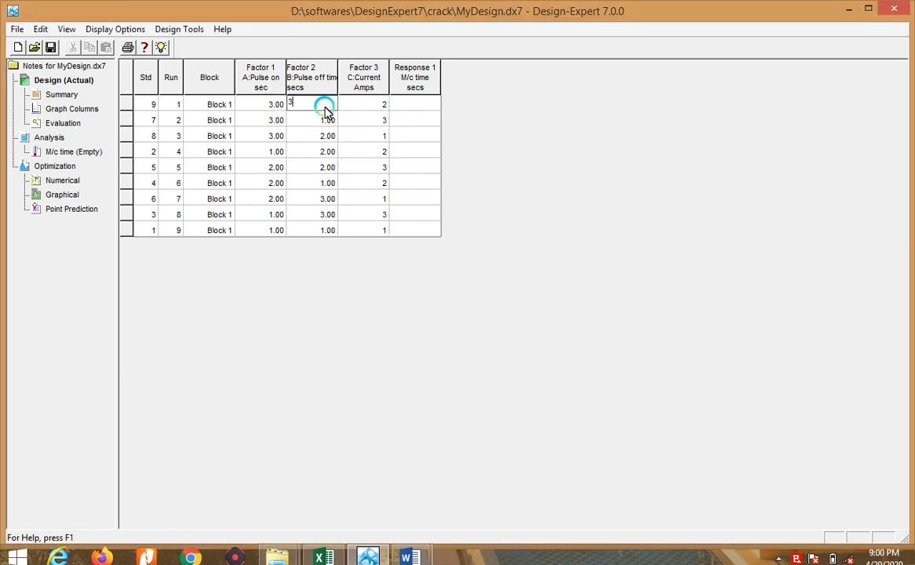
pyautogui.click(322, 91)
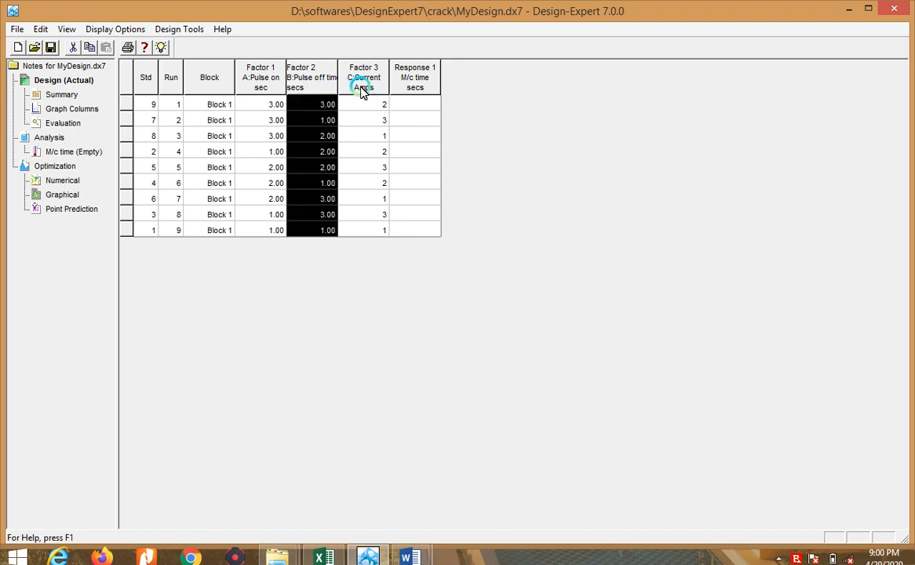
# Step: Convert the Current factor to numeric and check that the first-run cells of all three factors can be edited
pyautogui.click(363, 86)
pyautogui.rightClick(361, 86)
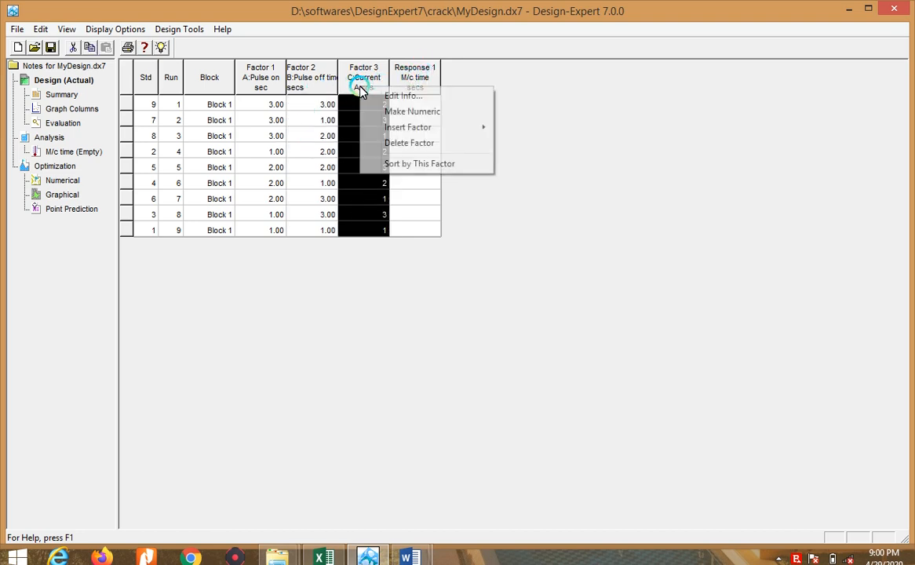
pyautogui.click(415, 113)
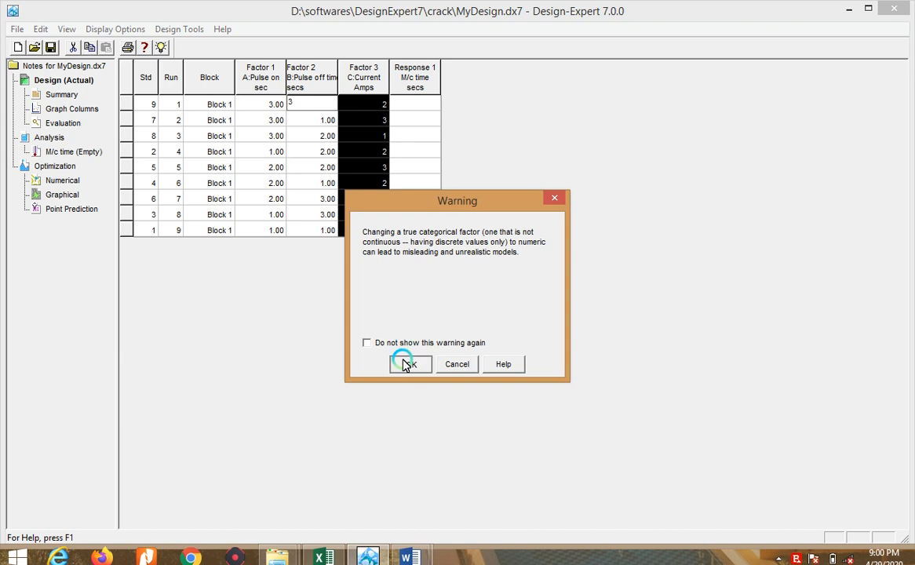
pyautogui.click(407, 364)
pyautogui.click(267, 104)
pyautogui.click(344, 107)
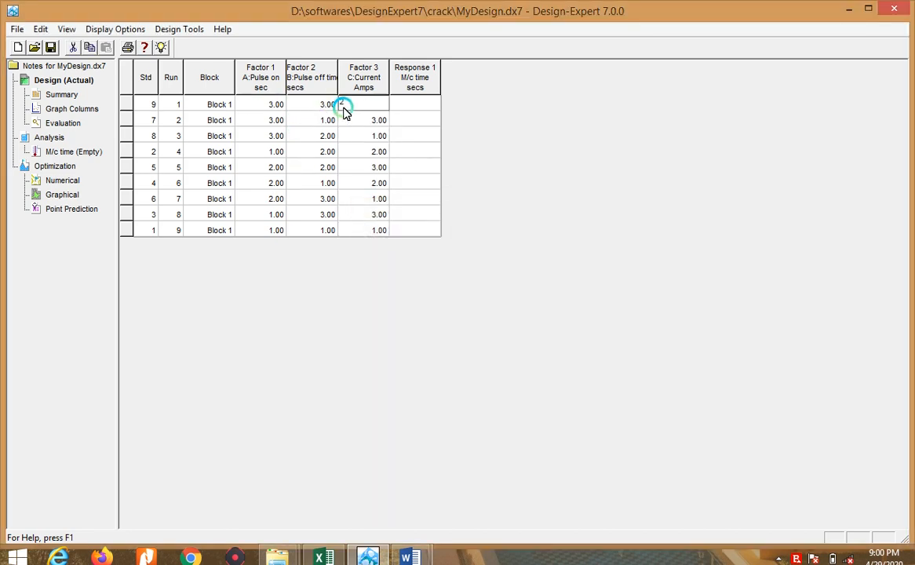
pyautogui.click(293, 109)
pyautogui.click(264, 105)
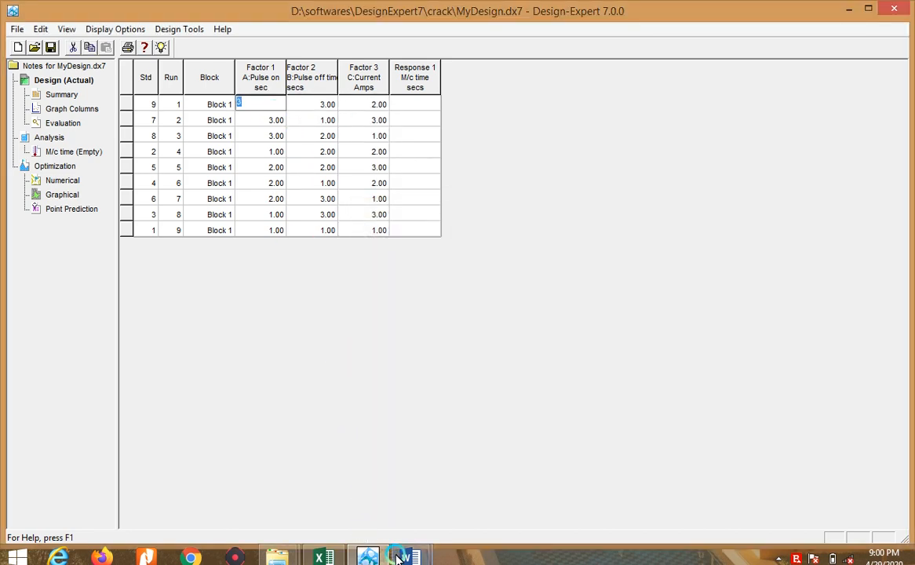
# Step: Try to set the first-run Pulse on cell to 8, taking the value from the Excel table
pyautogui.hotkey('alt', 'Tab')
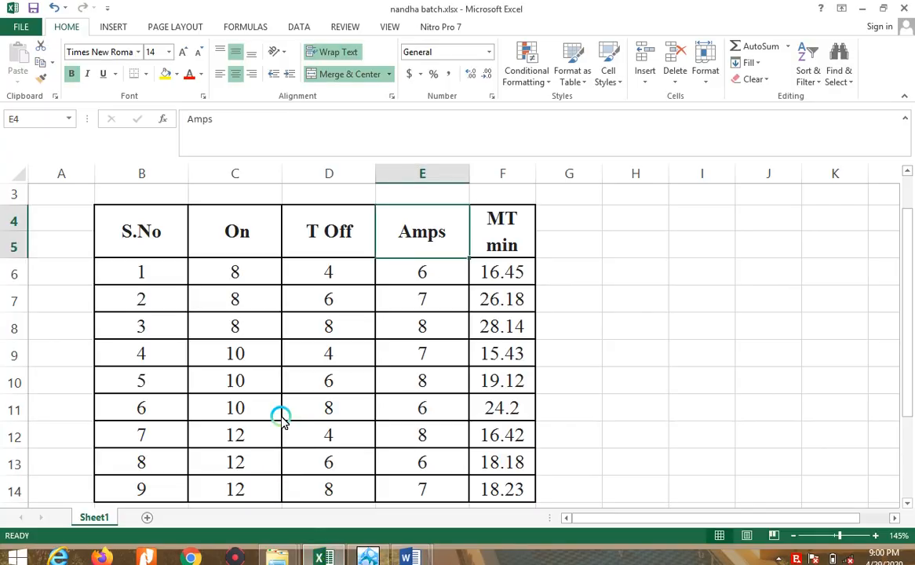
pyautogui.click(234, 279)
pyautogui.hotkey('alt', 'Tab')
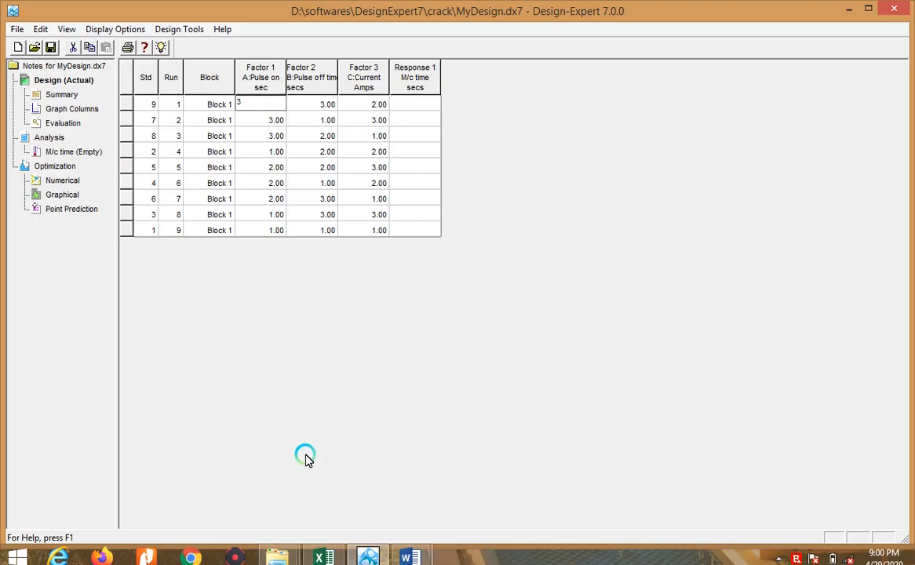
pyautogui.click(251, 102)
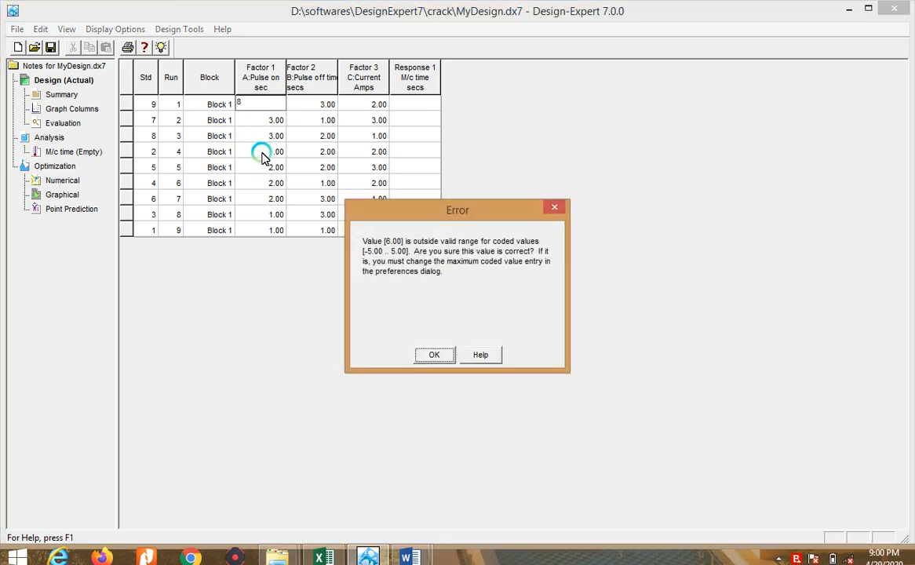
pyautogui.press('Return')
# Step: Set the Pulse on factor's -1 level to 0 and +1 level to 20, consulting the On values in the Excel table
pyautogui.click(257, 72)
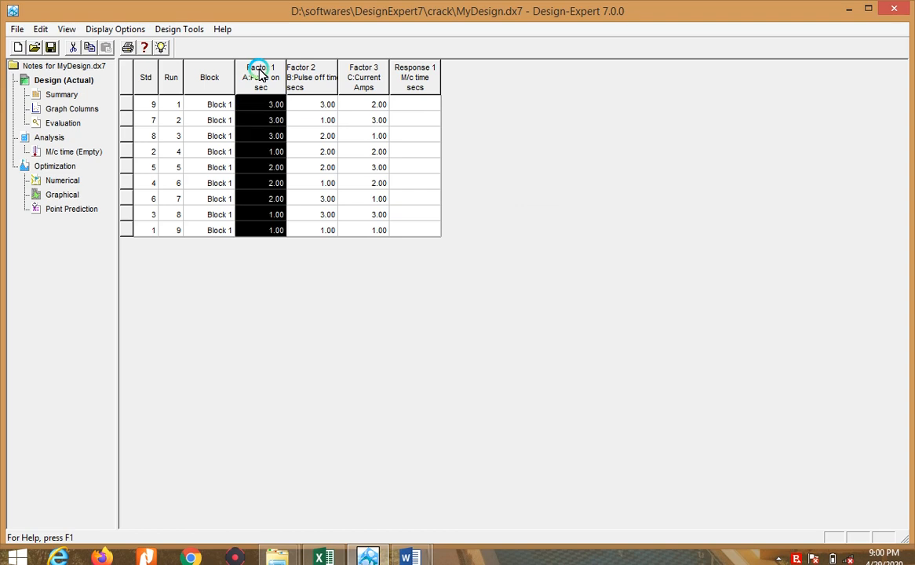
pyautogui.rightClick(279, 68)
pyautogui.click(306, 75)
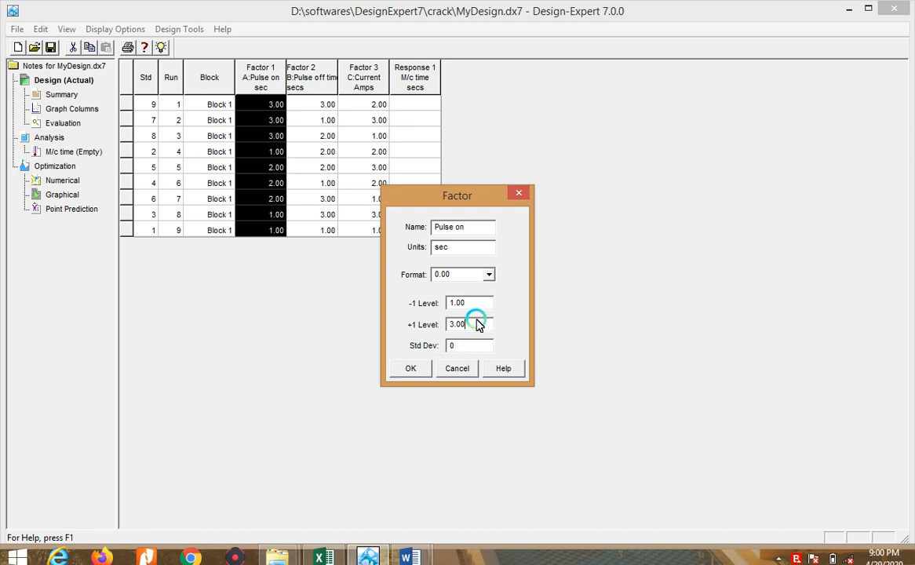
pyautogui.click(325, 556)
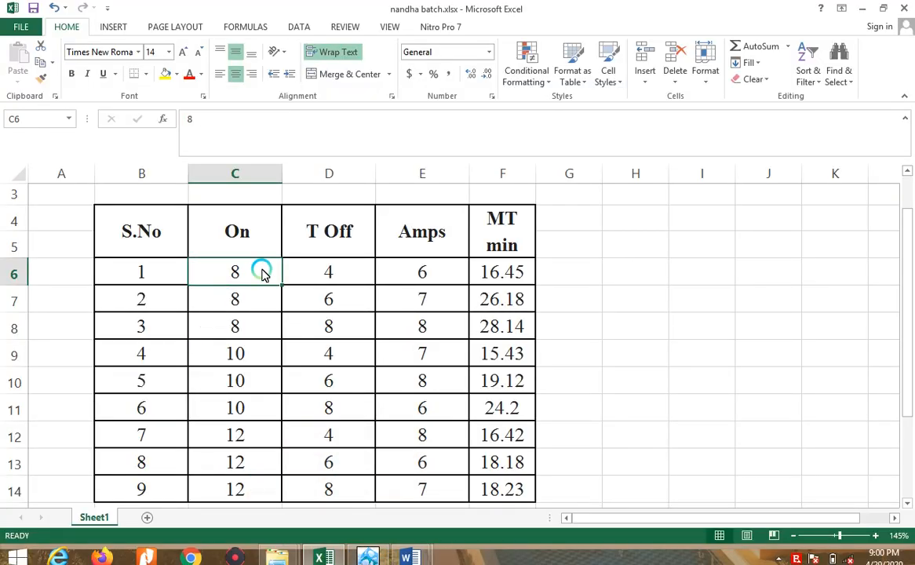
pyautogui.click(337, 557)
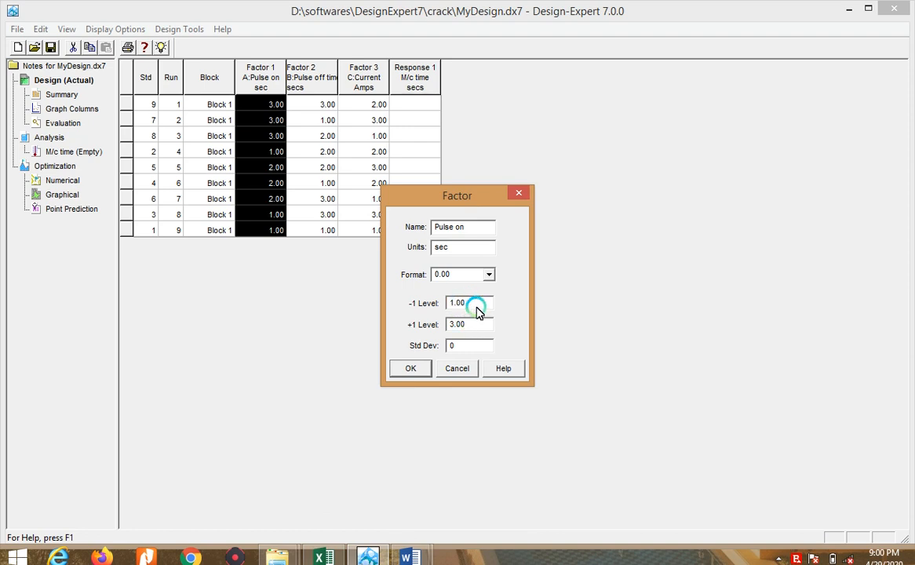
pyautogui.moveTo(474, 312); pyautogui.dragTo(445, 306)
pyautogui.click(327, 558)
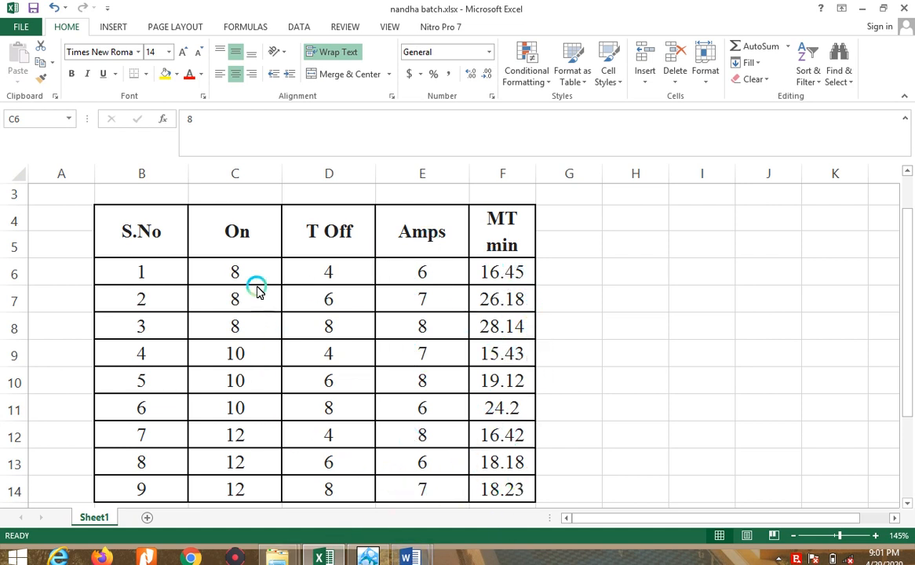
pyautogui.click(370, 558)
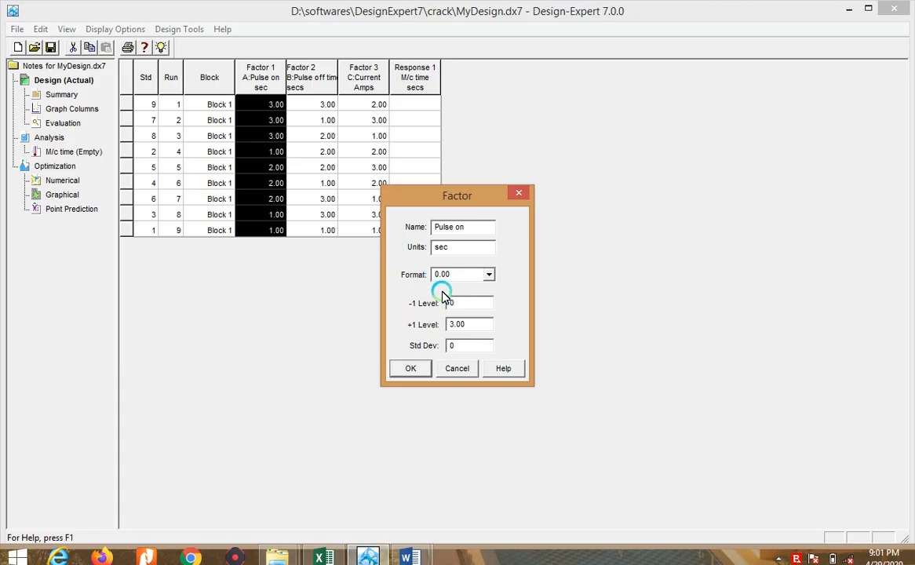
pyautogui.write('0')
pyautogui.press('Tab')
pyautogui.write('20')
pyautogui.click(411, 368)
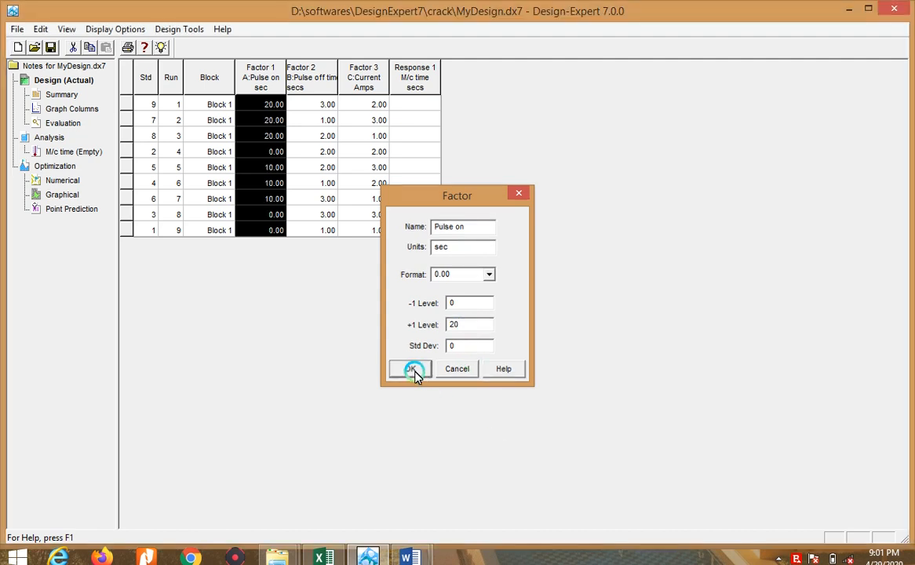
# Step: Set the Pulse off time factor's -1 level to 0 and +1 level to 20
pyautogui.click(306, 88)
pyautogui.rightClick(306, 88)
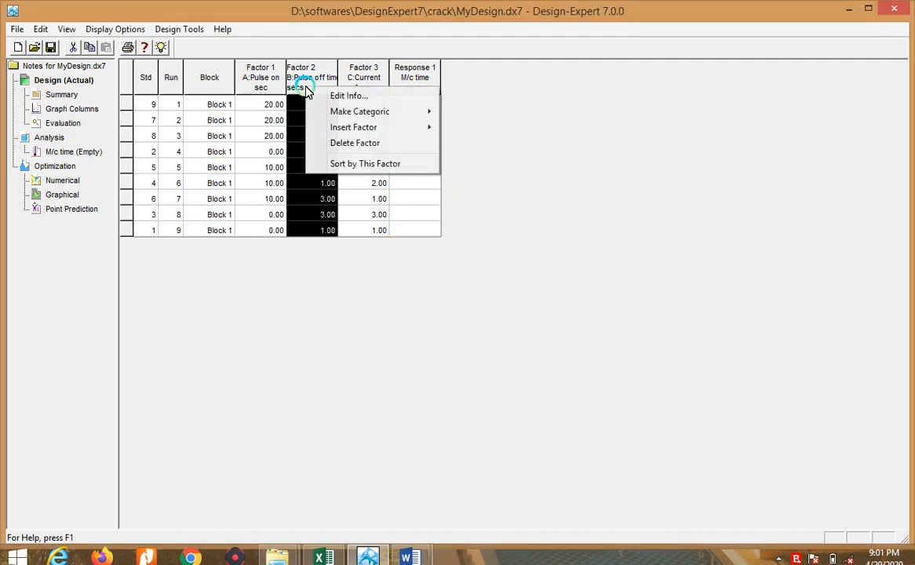
pyautogui.click(332, 94)
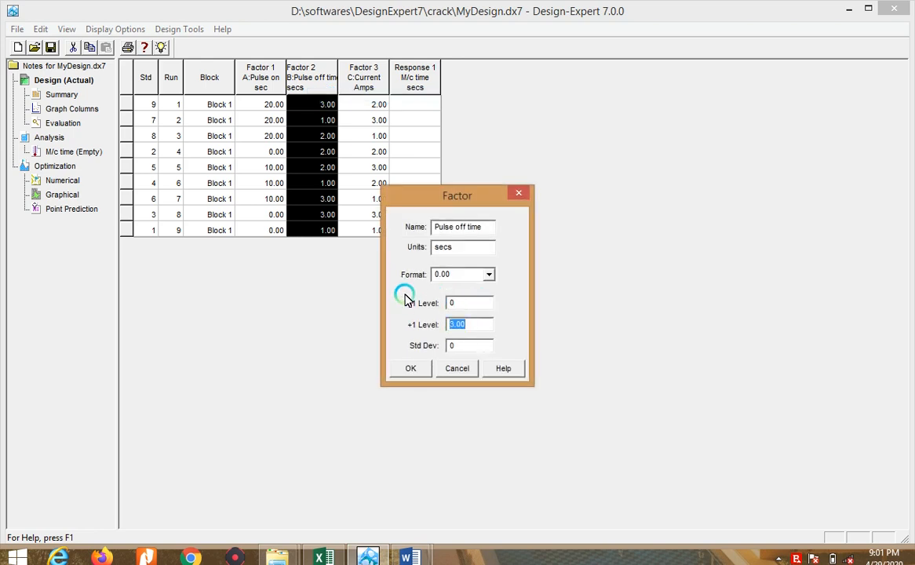
pyautogui.click(411, 368)
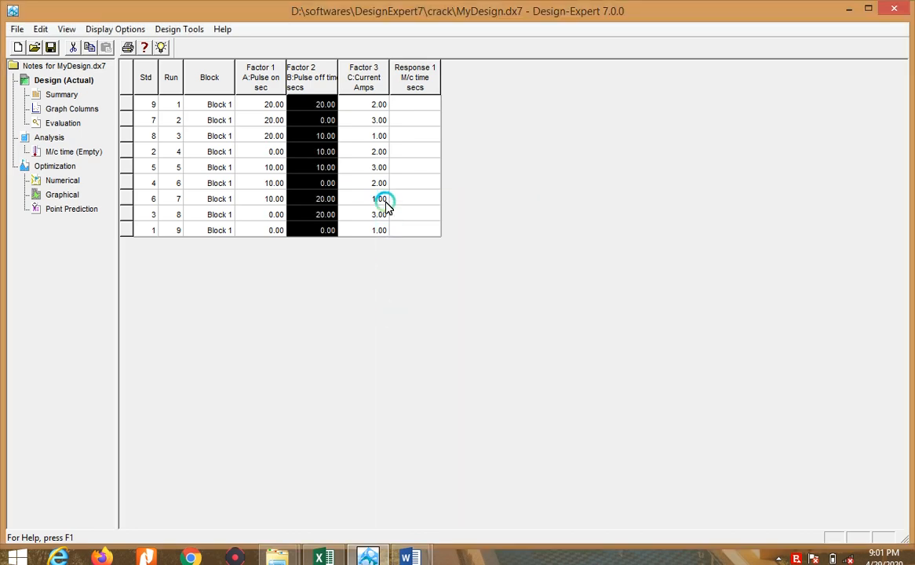
# Step: Check the Amps values in the Excel table and set the Current factor's -1 level to 0 and +1 level to 20
pyautogui.click(377, 73)
pyautogui.hotkey('alt', 'Tab')
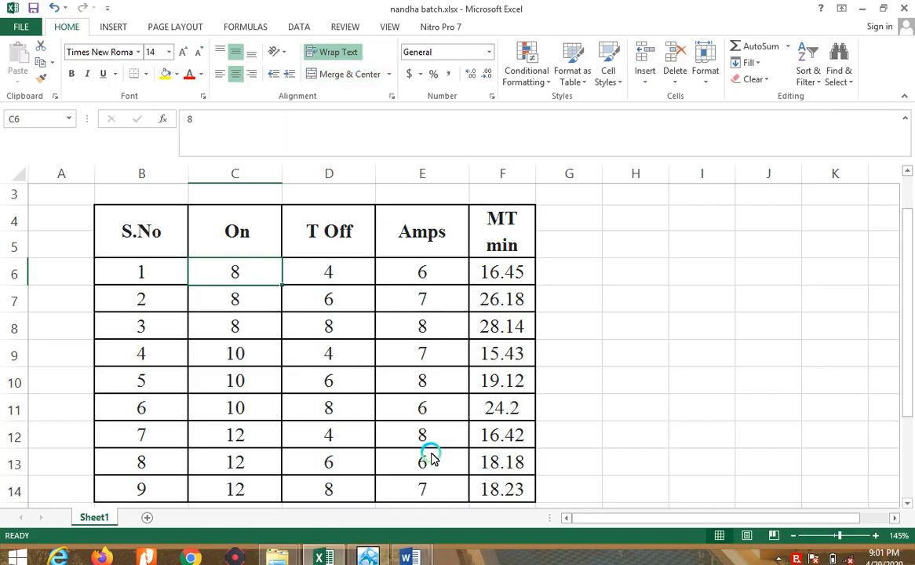
pyautogui.hotkey('alt', 'Tab')
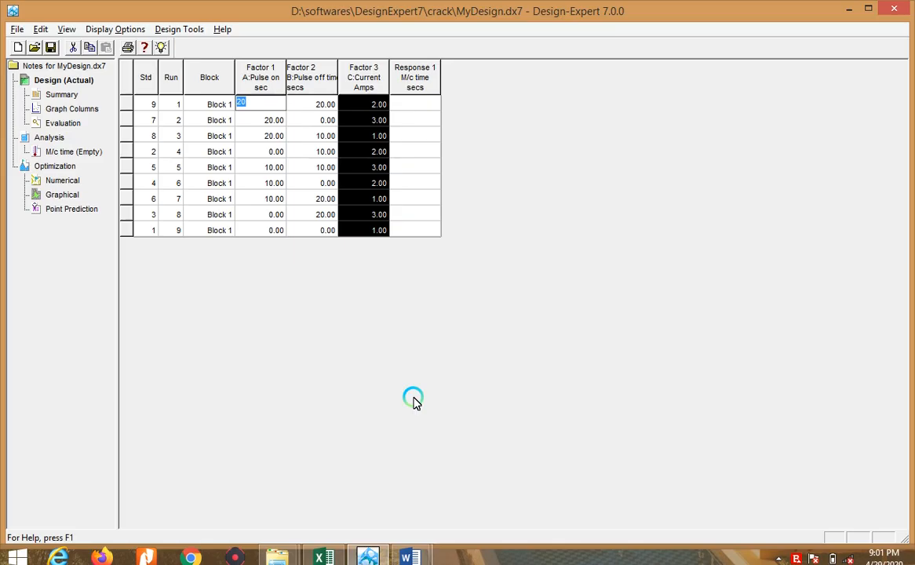
pyautogui.rightClick(373, 87)
pyautogui.click(431, 91)
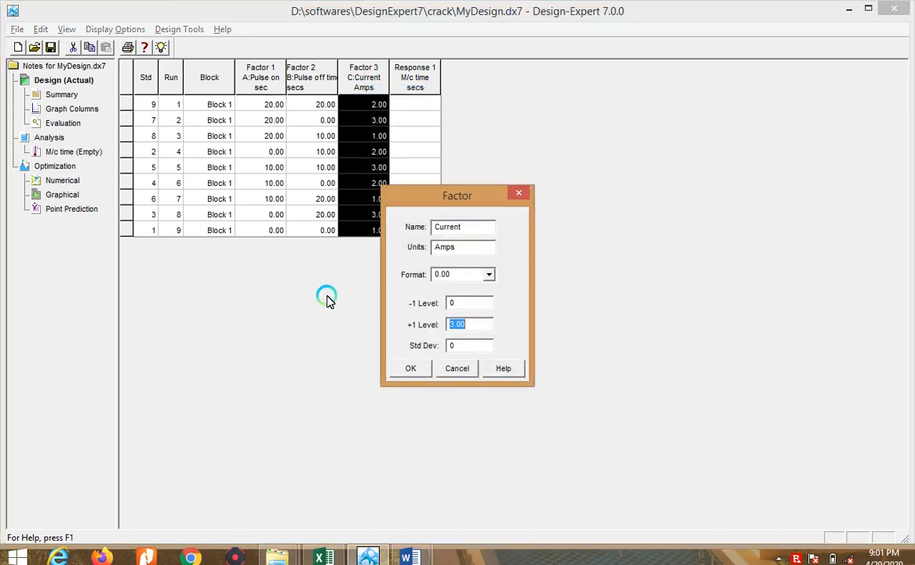
pyautogui.click(409, 369)
# Step: Check the Excel table's MT column, the M/c time response settings, and the level settings of the Current and Pulse on factors
pyautogui.hotkey('alt', 'Tab')
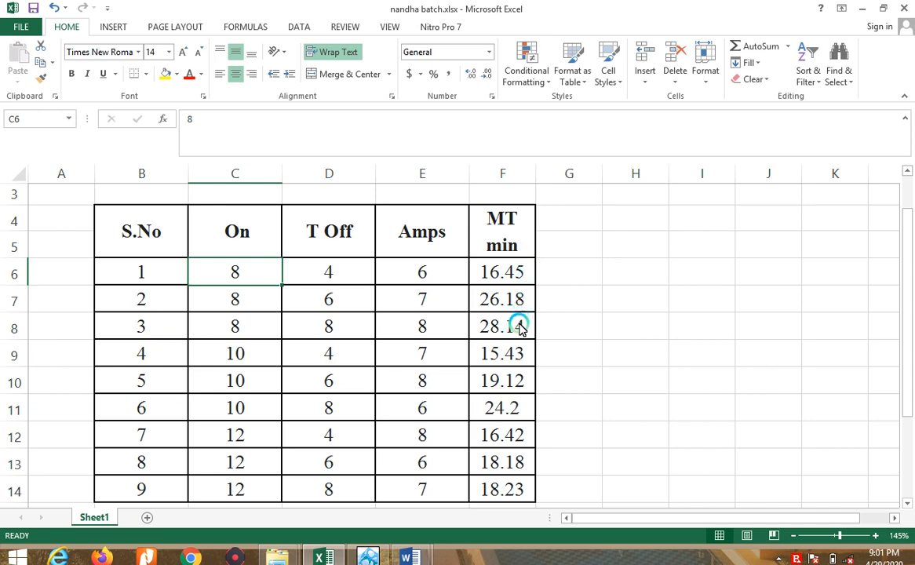
pyautogui.hotkey('alt', 'Tab')
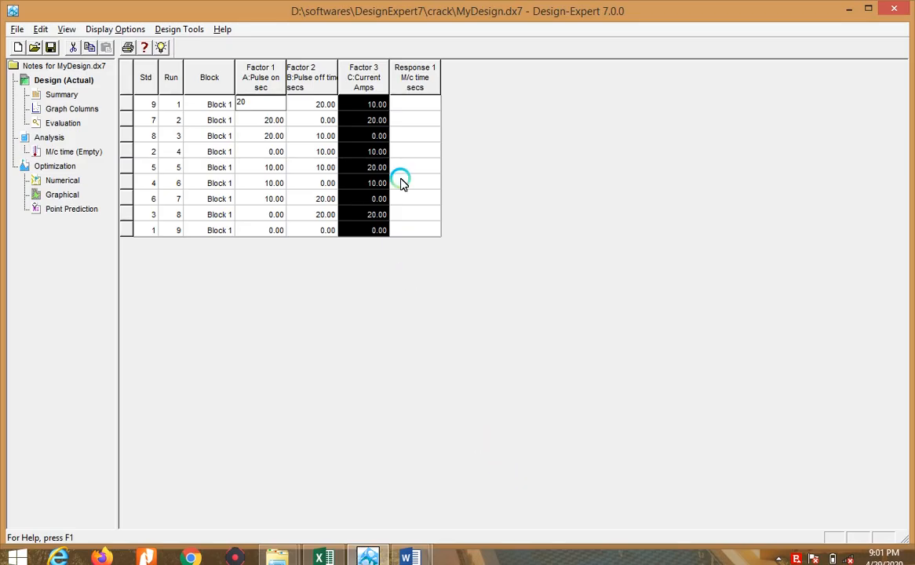
pyautogui.rightClick(410, 86)
pyautogui.click(436, 97)
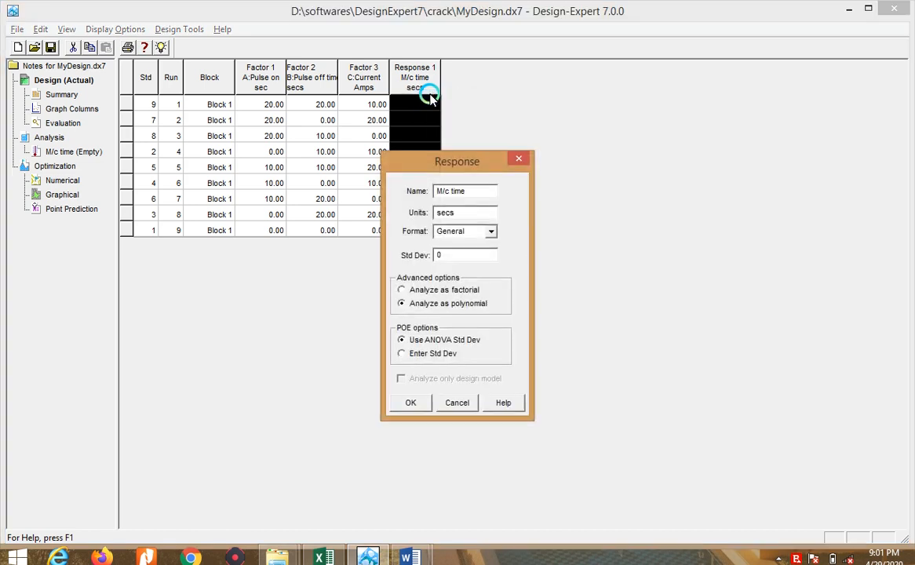
pyautogui.click(519, 159)
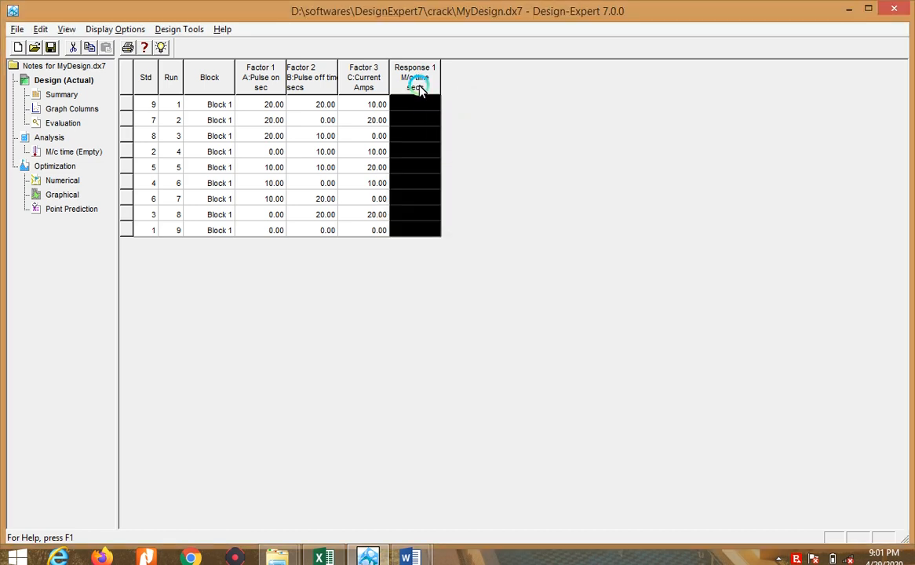
pyautogui.click(409, 110)
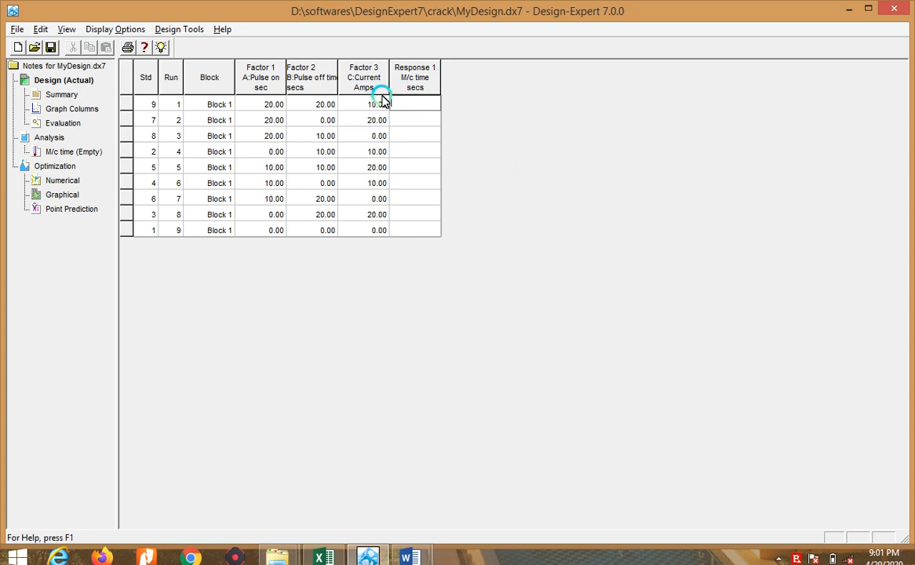
pyautogui.rightClick(377, 79)
pyautogui.click(412, 89)
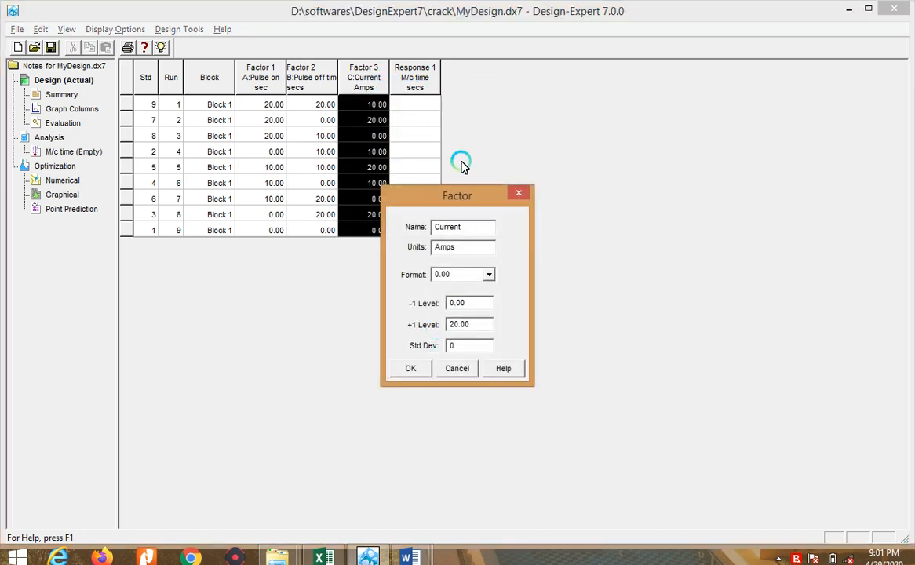
pyautogui.click(516, 192)
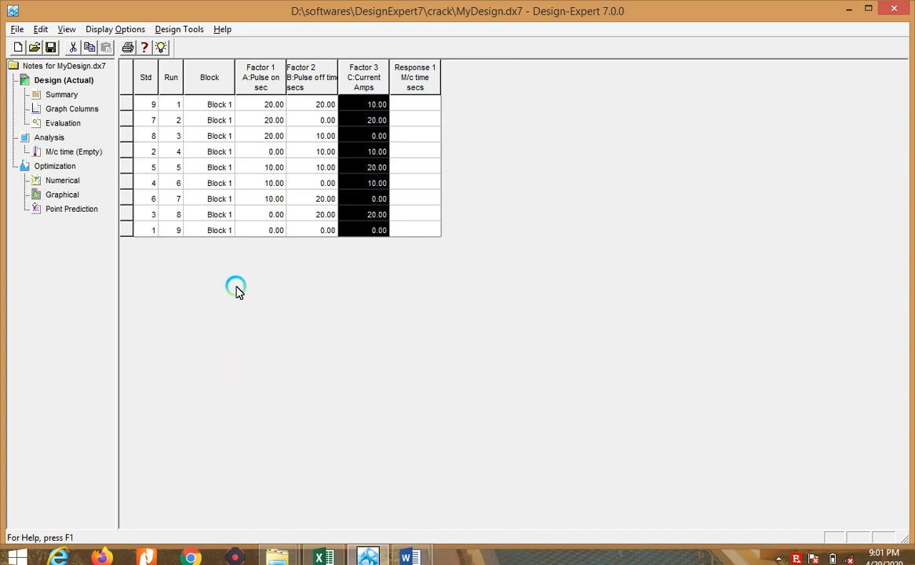
pyautogui.rightClick(263, 89)
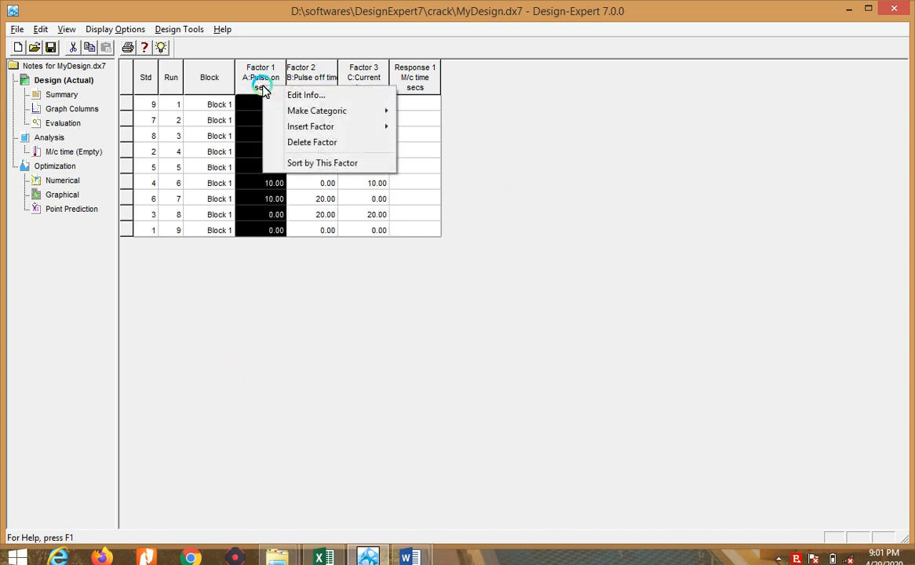
pyautogui.click(318, 95)
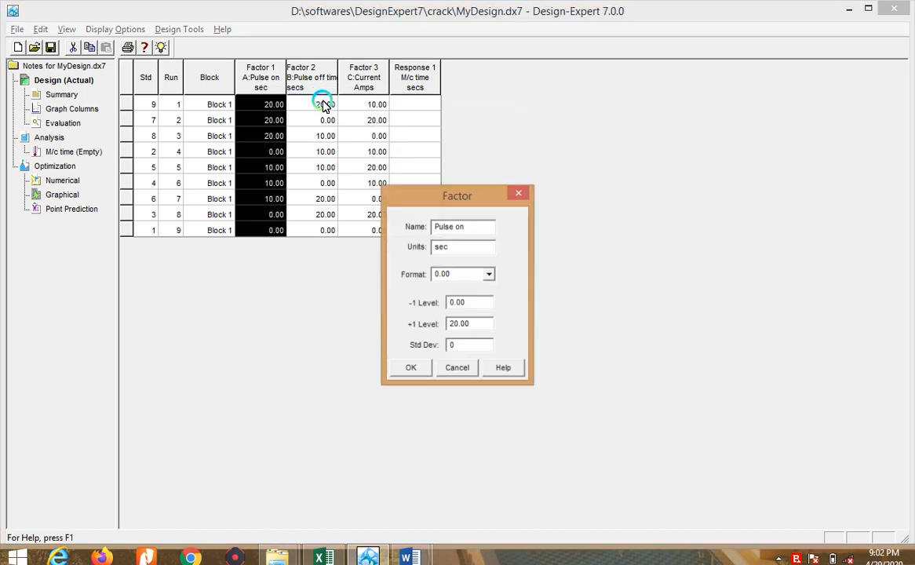
pyautogui.click(528, 193)
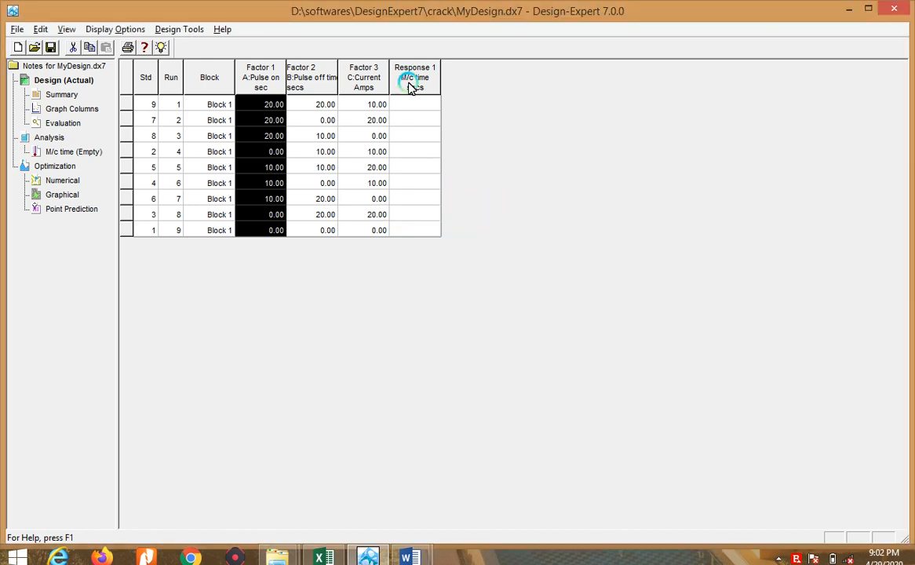
# Step: Set the Current factor's +1 level to 30
pyautogui.rightClick(365, 78)
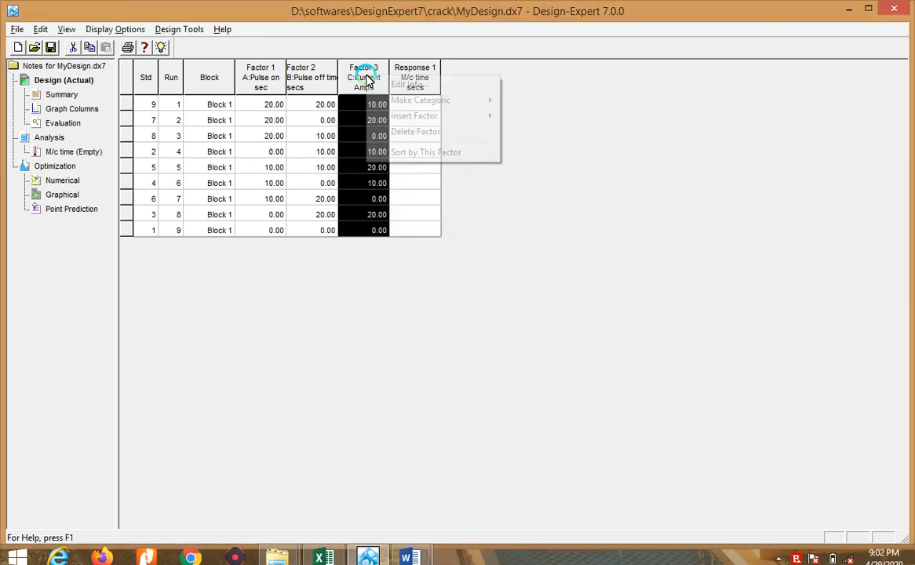
pyautogui.click(431, 87)
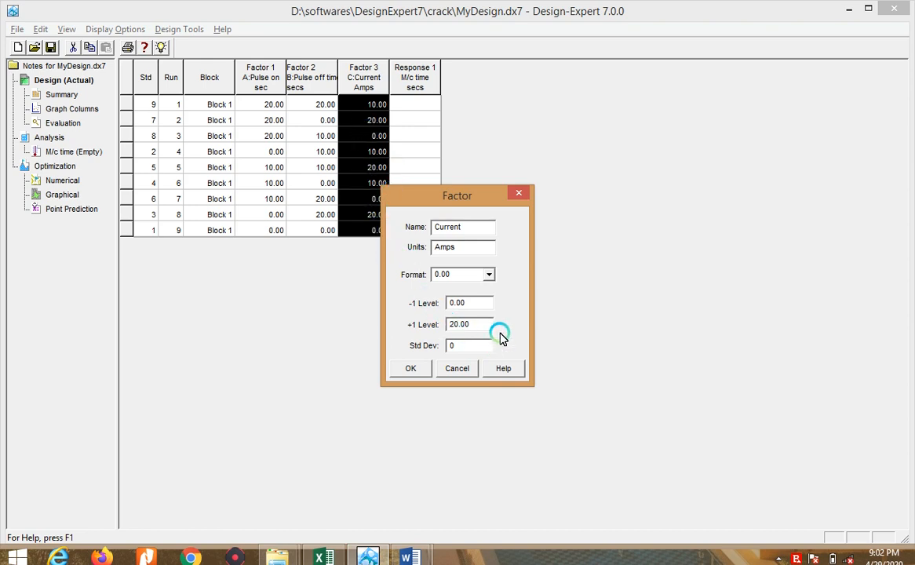
pyautogui.moveTo(491, 328); pyautogui.dragTo(406, 329)
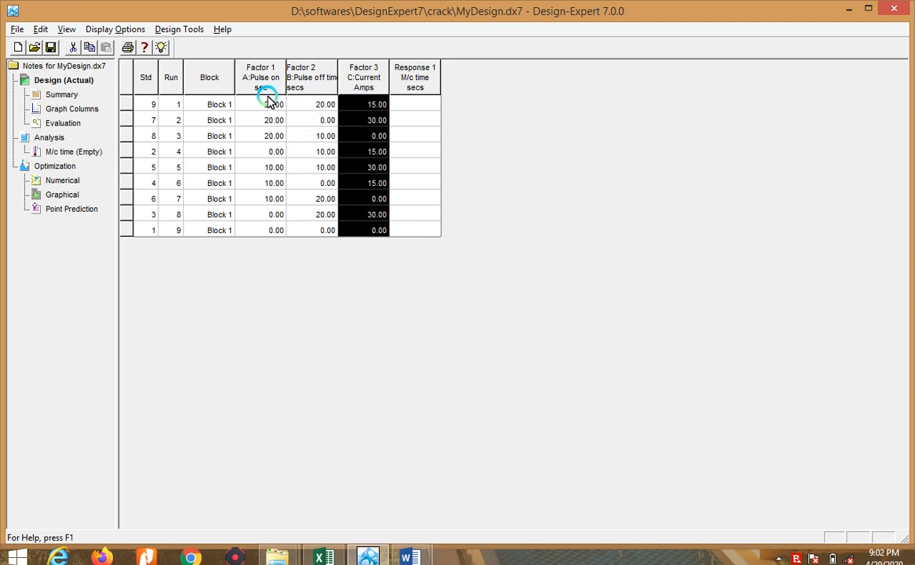
# Step: Clear the Pulse on, Pulse off time and Current values of all nine runs in the design table
pyautogui.moveTo(262, 104); pyautogui.dragTo(357, 226)
pyautogui.rightClick(357, 226)
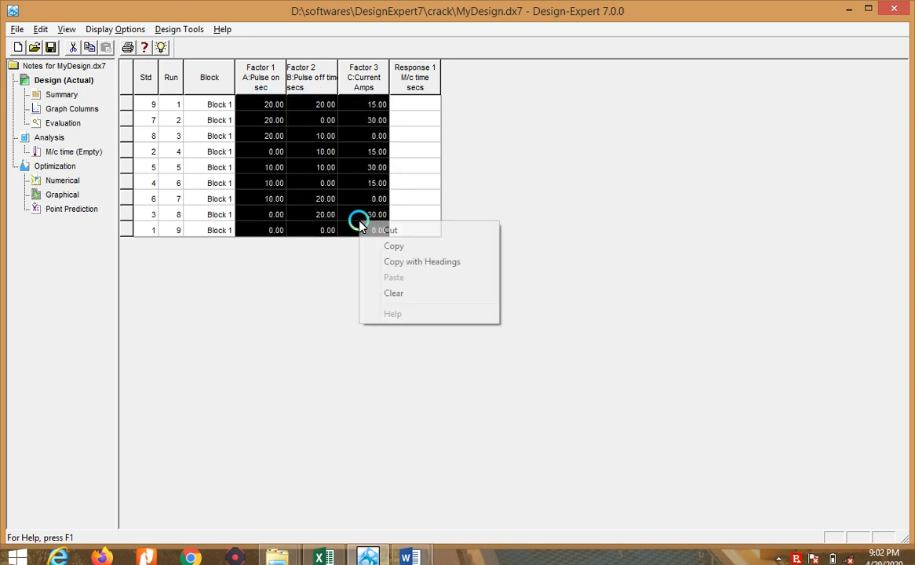
pyautogui.click(416, 292)
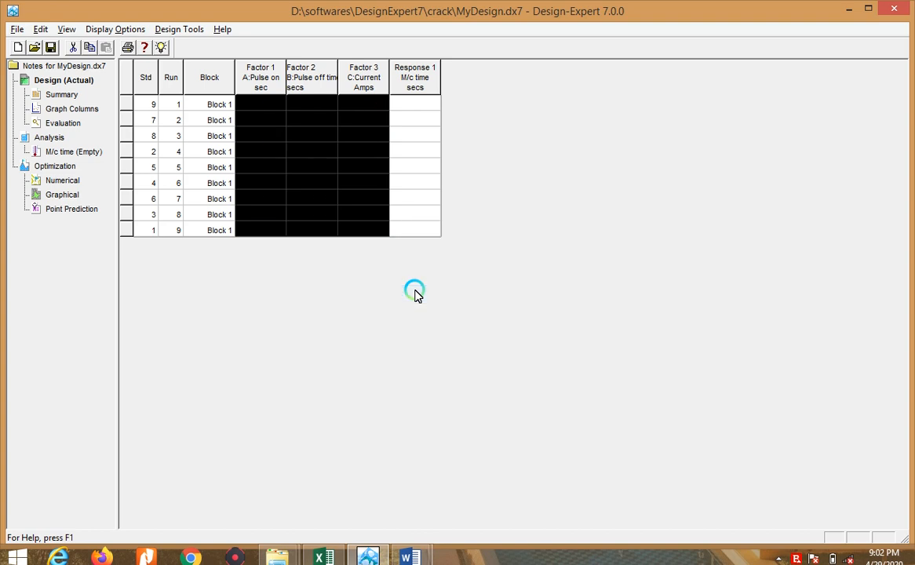
pyautogui.click(415, 198)
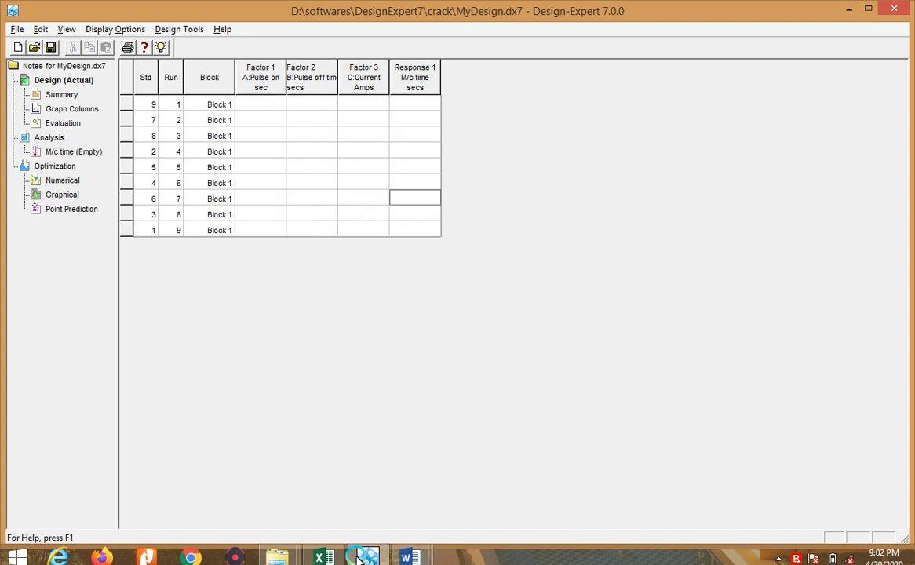
# Step: Copy the On, T Off, Amps and MT values of all nine runs (C6:F14) from the Excel table and return to Design-Expert
pyautogui.click(320, 557)
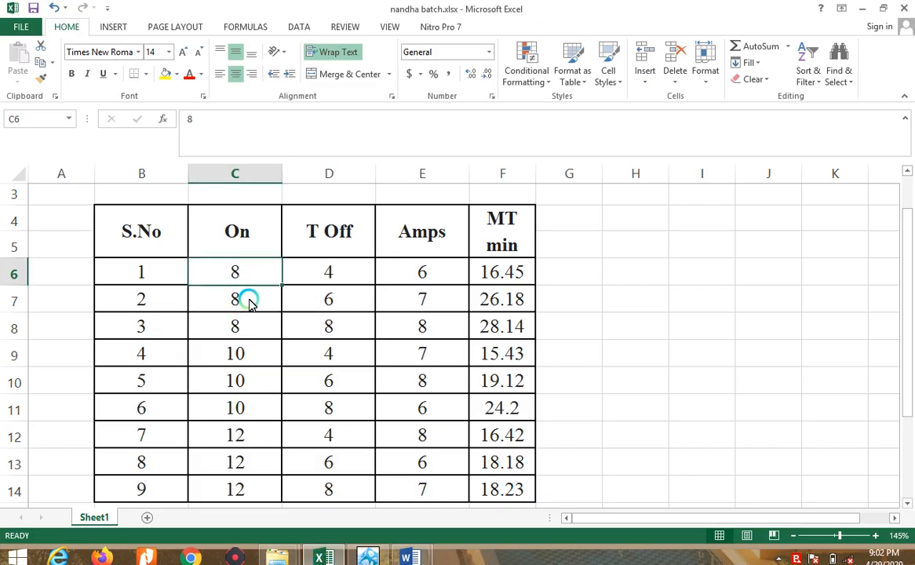
pyautogui.moveTo(250, 304)
pyautogui.mouseDown()
pyautogui.moveTo(405, 443)
pyautogui.moveTo(423, 485)
pyautogui.moveTo(481, 491)
pyautogui.moveTo(487, 504)
pyautogui.mouseUp()
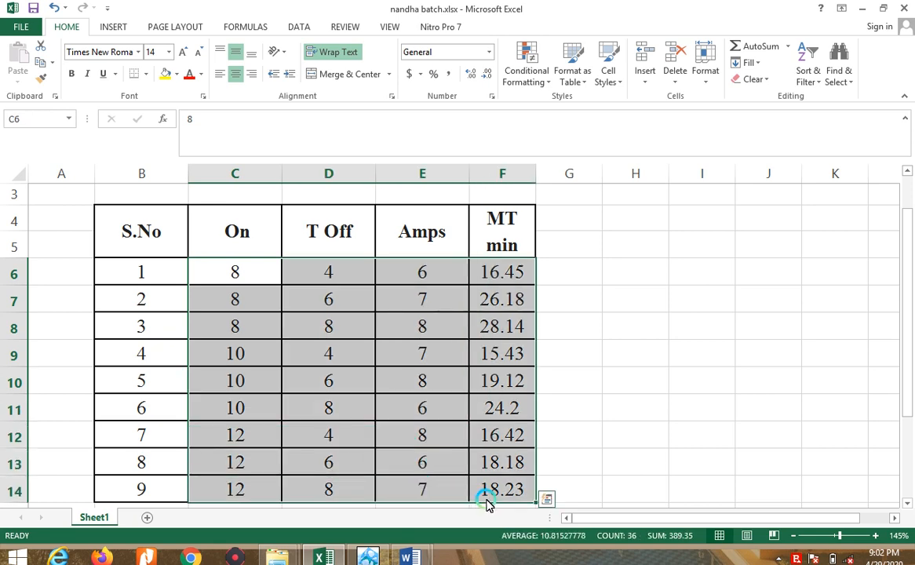
pyautogui.hotkey('ctrl', 'c')
pyautogui.hotkey('alt', 'Tab')
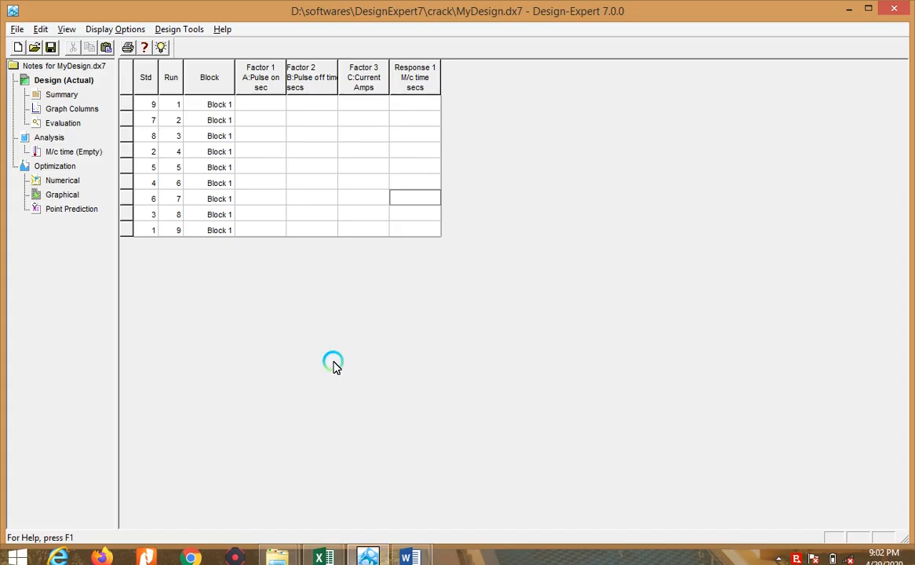
# Step: Paste the copied factor and M/c time values into all nine runs of the design table and save the design as edm
pyautogui.moveTo(255, 104); pyautogui.dragTo(414, 240)
pyautogui.hotkey('ctrl', 'v')
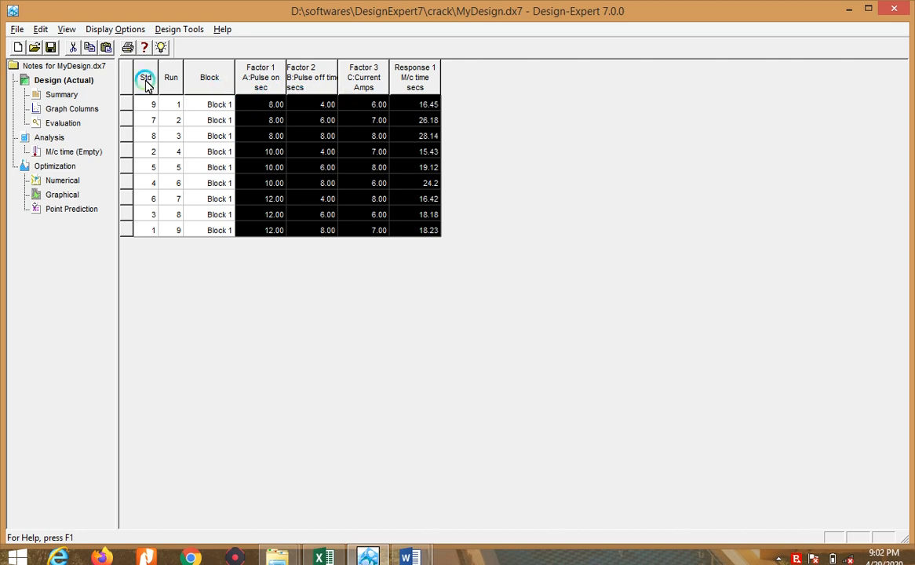
pyautogui.click(49, 49)
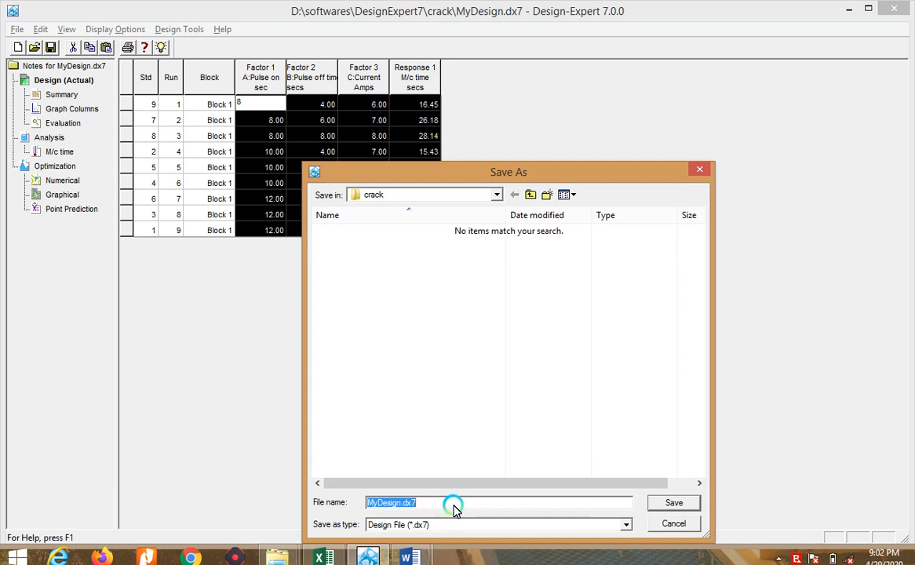
pyautogui.write('edm')
pyautogui.press('Return')
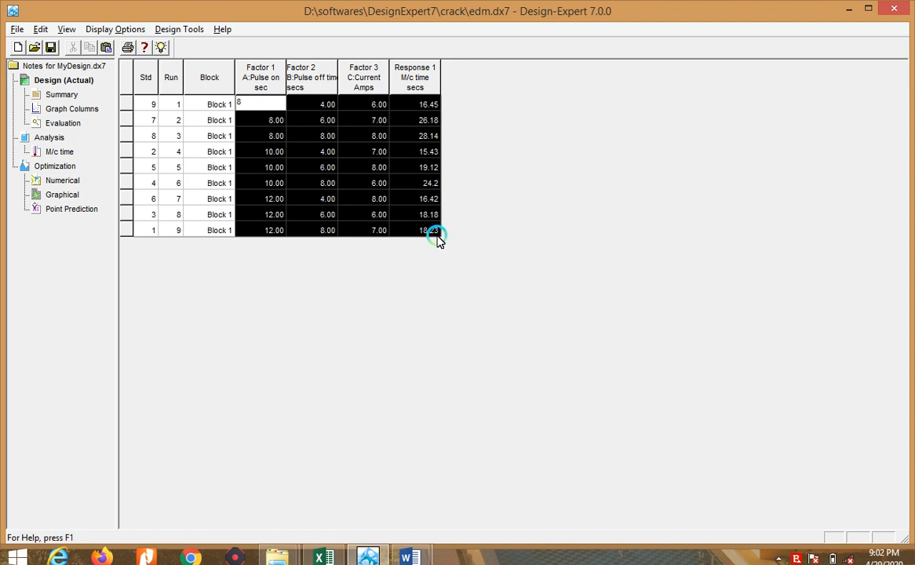
# Step: Try to copy the nine runs' factor and M/c time values from the design table into the Excel sheet at H5
pyautogui.moveTo(434, 231); pyautogui.dragTo(253, 110)
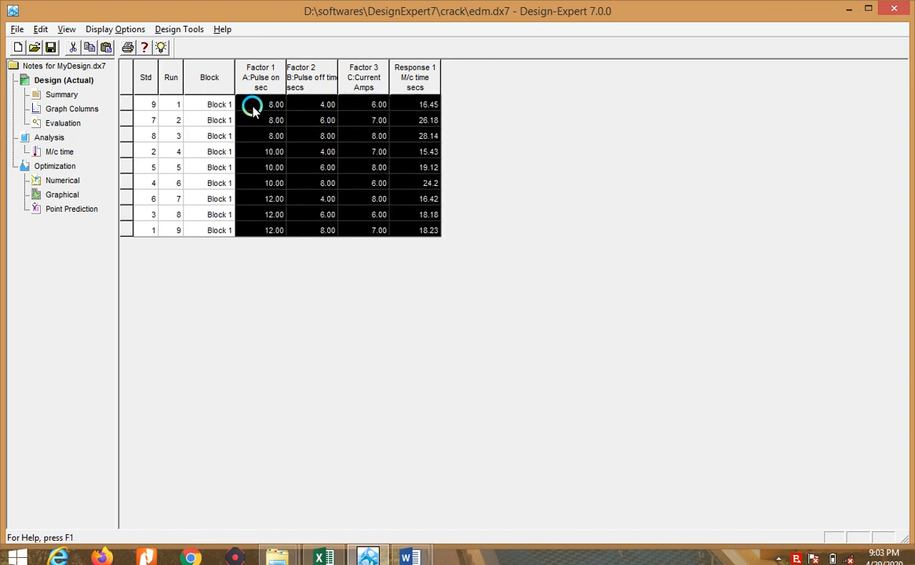
pyautogui.click(322, 557)
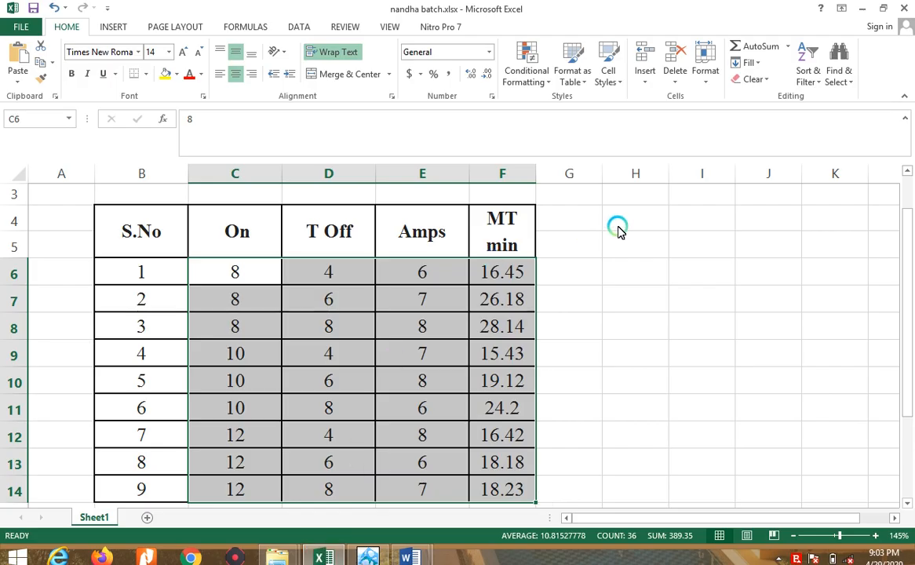
pyautogui.click(625, 259)
pyautogui.hotkey('ctrl', 'v')
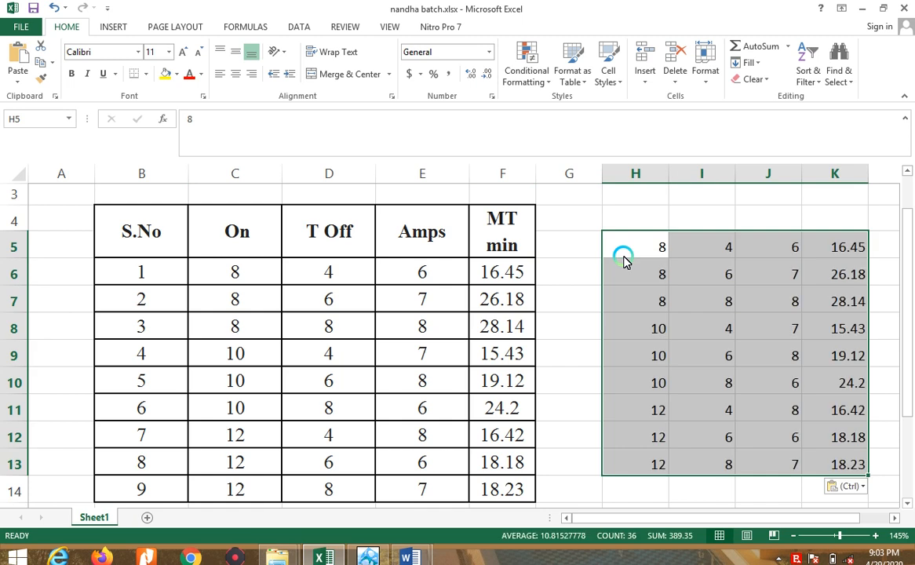
pyautogui.press('ctrl')
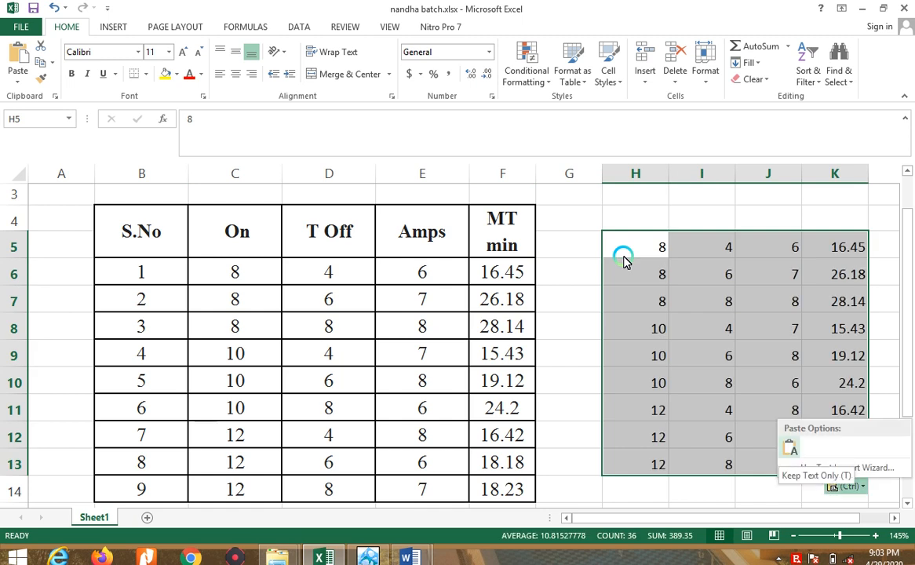
pyautogui.press('Escape')
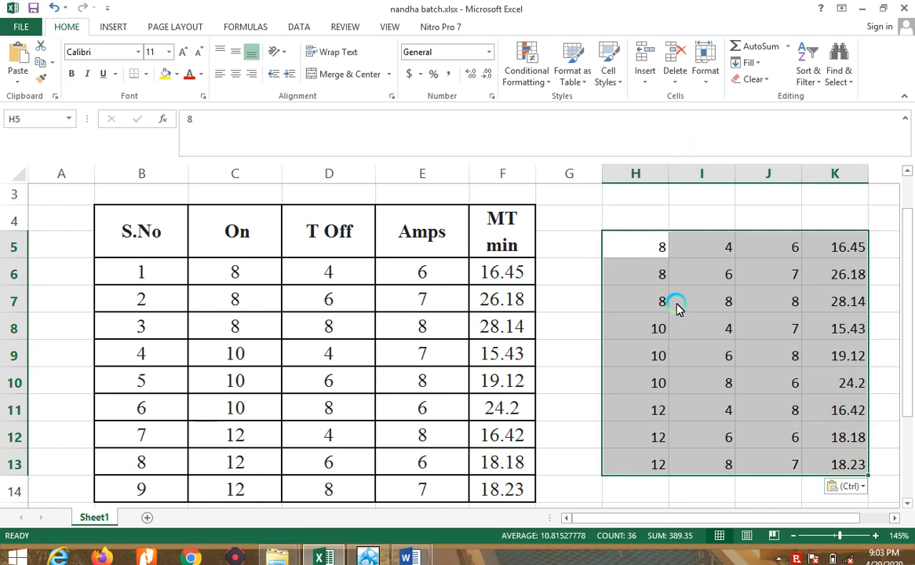
pyautogui.press('Escape')
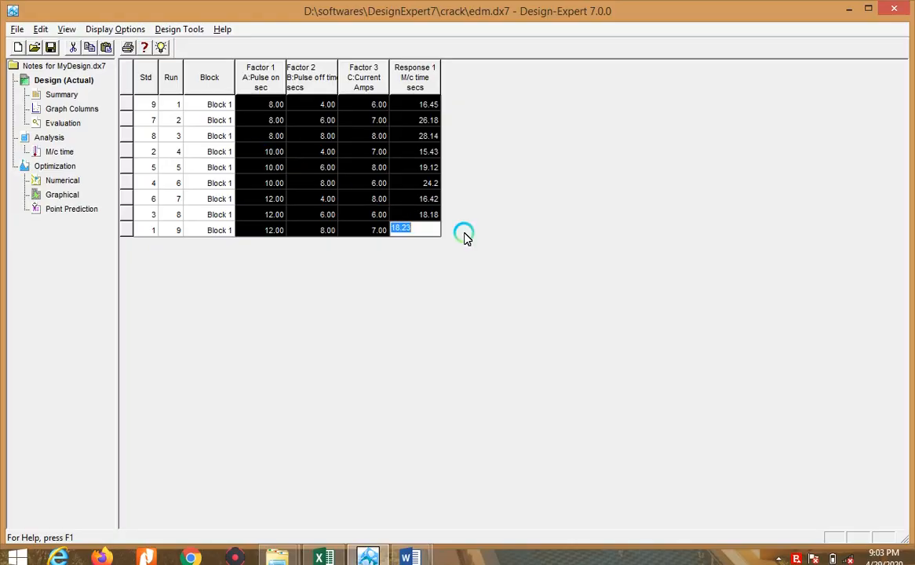
# Step: Review the design summary, the graph of M/c time against Pulse on, and the linear model's evaluation results
pyautogui.click(69, 96)
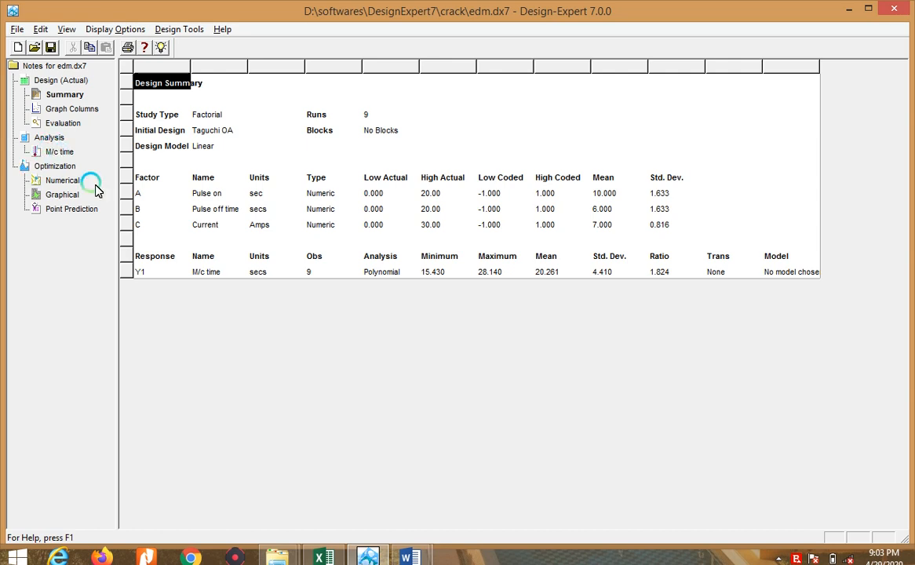
pyautogui.click(78, 110)
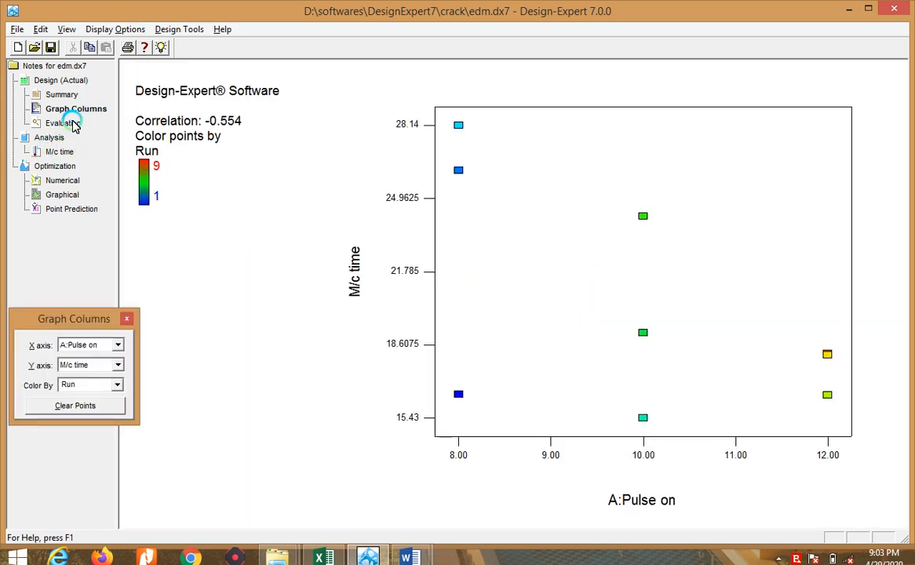
pyautogui.click(73, 124)
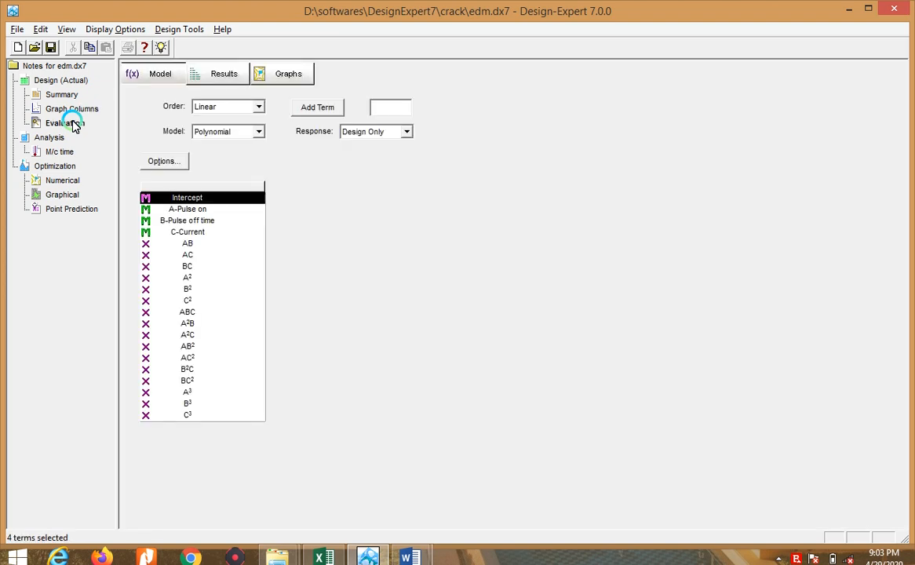
pyautogui.click(208, 79)
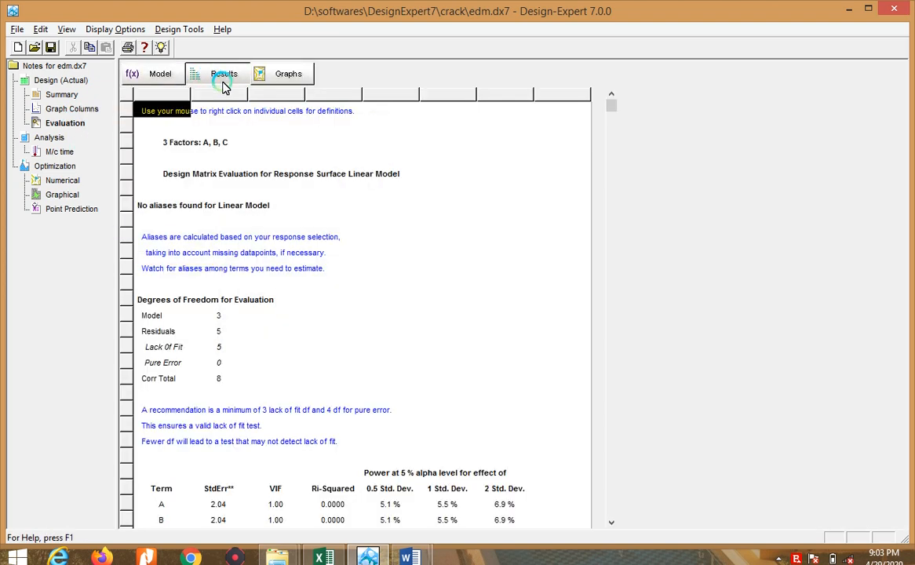
pyautogui.scroll(-5, 457, 398)
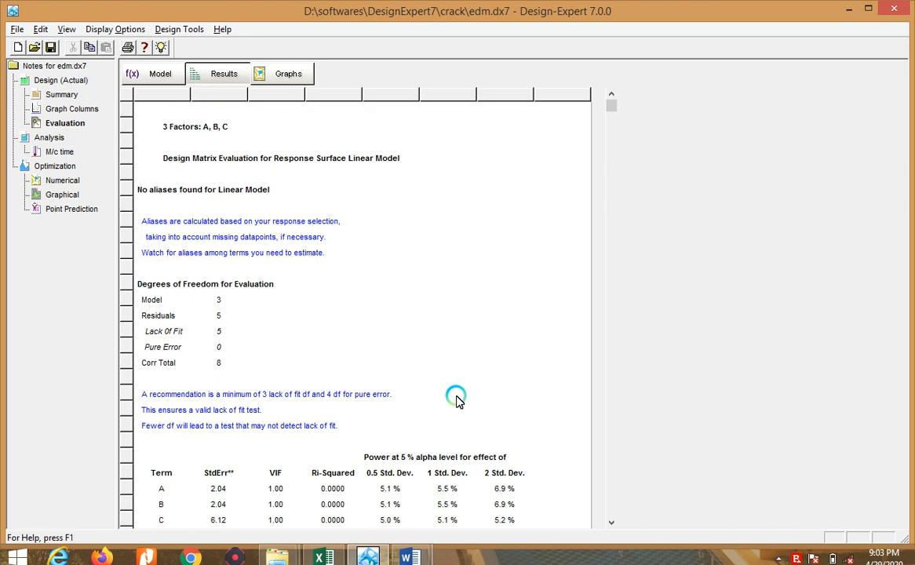
# Step: Start the M/c time response analysis with transformation None and view its fit summary
pyautogui.click(61, 152)
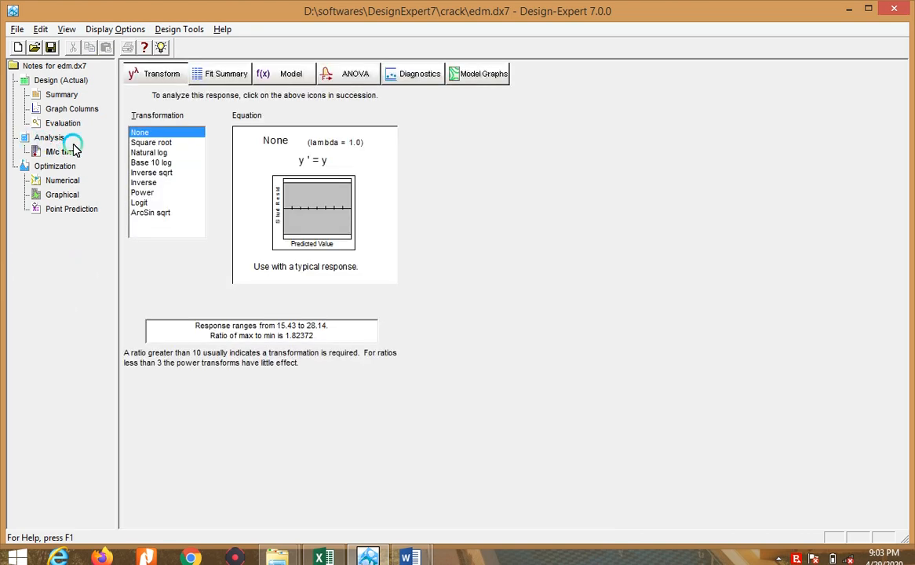
pyautogui.click(56, 154)
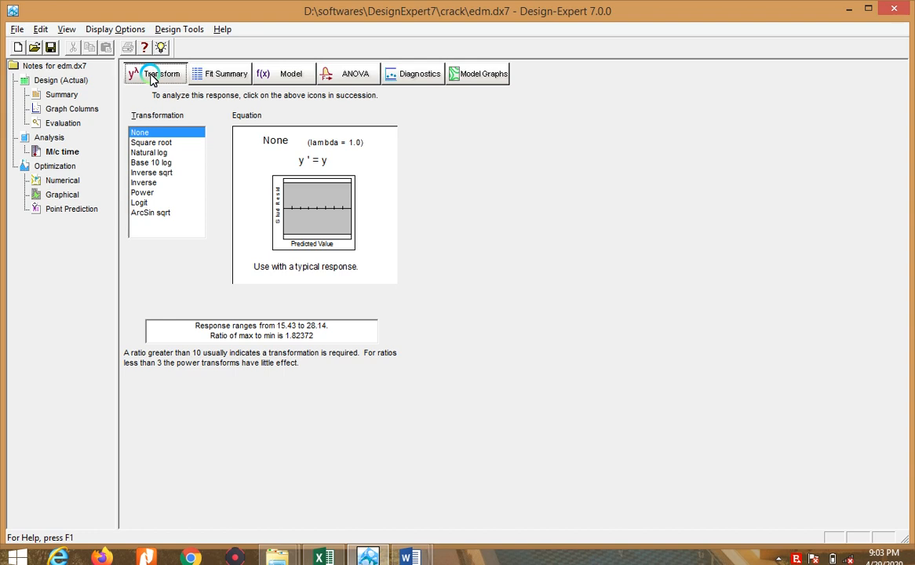
pyautogui.click(241, 81)
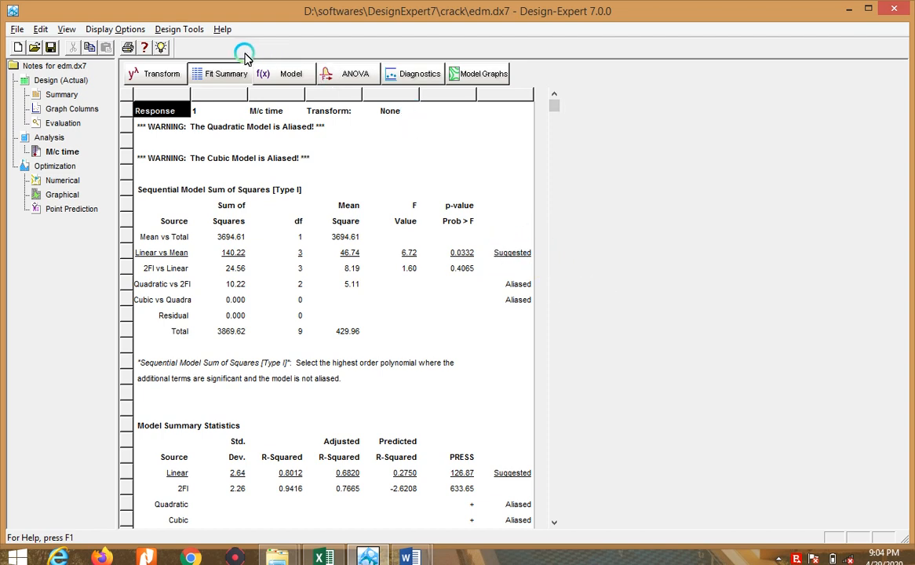
# Step: Check the available process orders for the M/c time model, keep Linear with manual selection, and compute the ANOVA
pyautogui.click(283, 78)
pyautogui.click(264, 123)
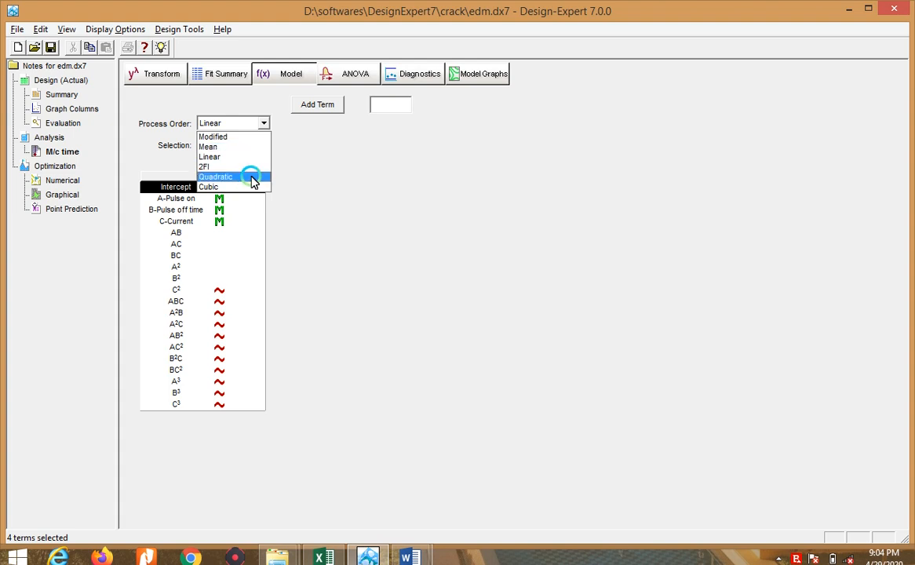
pyautogui.click(334, 161)
pyautogui.click(245, 124)
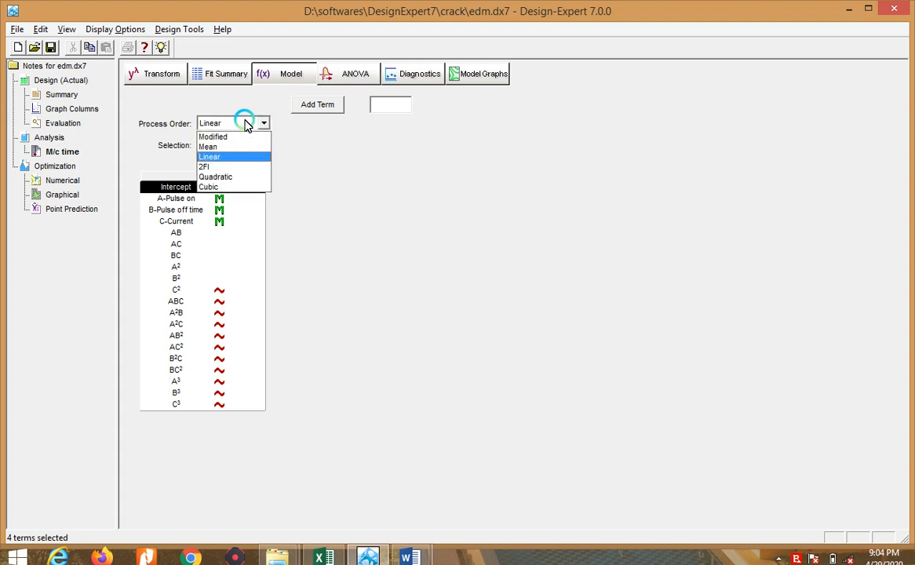
pyautogui.click(301, 163)
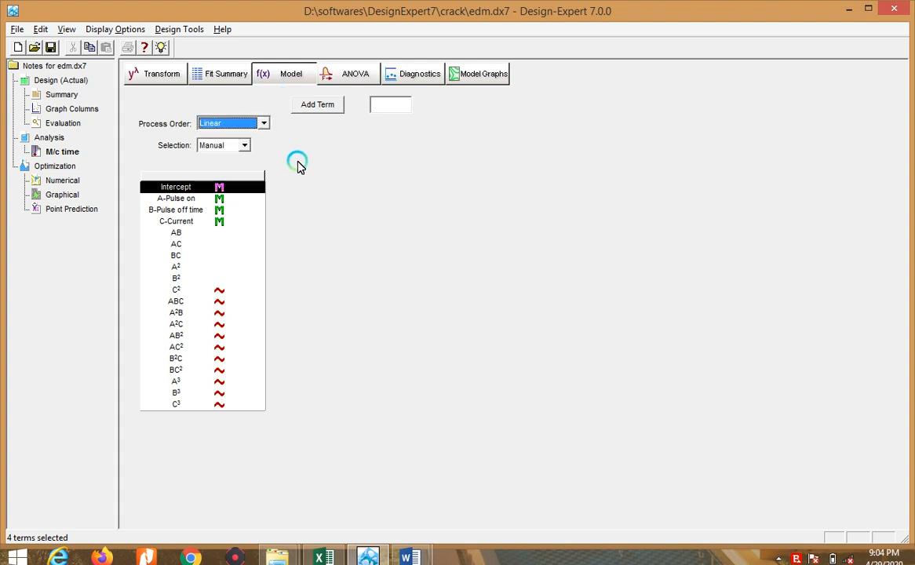
pyautogui.click(233, 132)
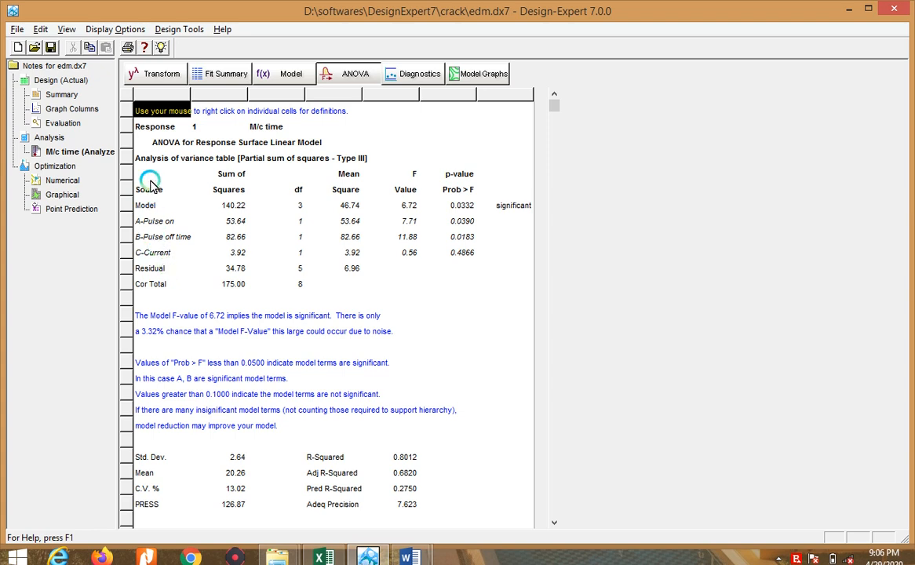
# Step: Compare the factor and response values in the design table with the M/c time ANOVA table
pyautogui.click(75, 79)
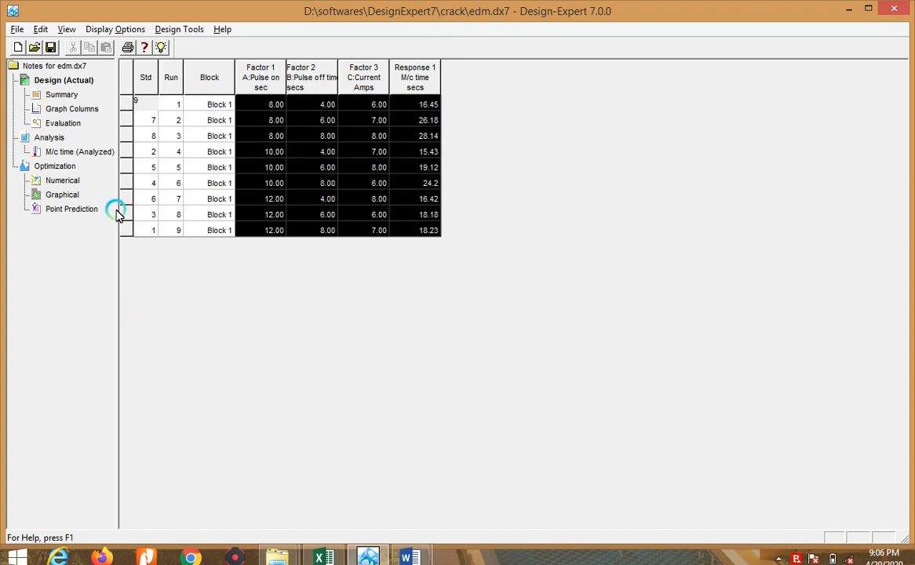
pyautogui.click(76, 154)
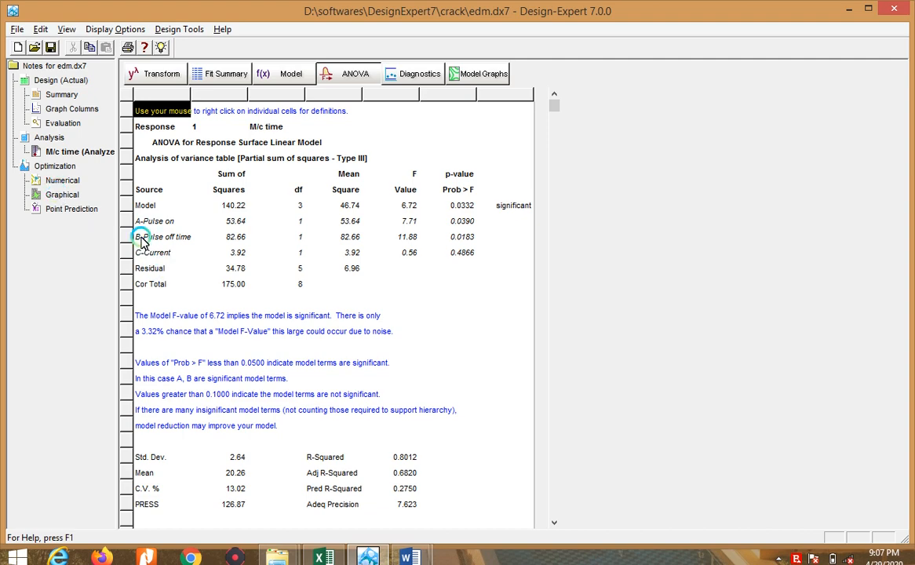
pyautogui.click(65, 83)
pyautogui.click(259, 120)
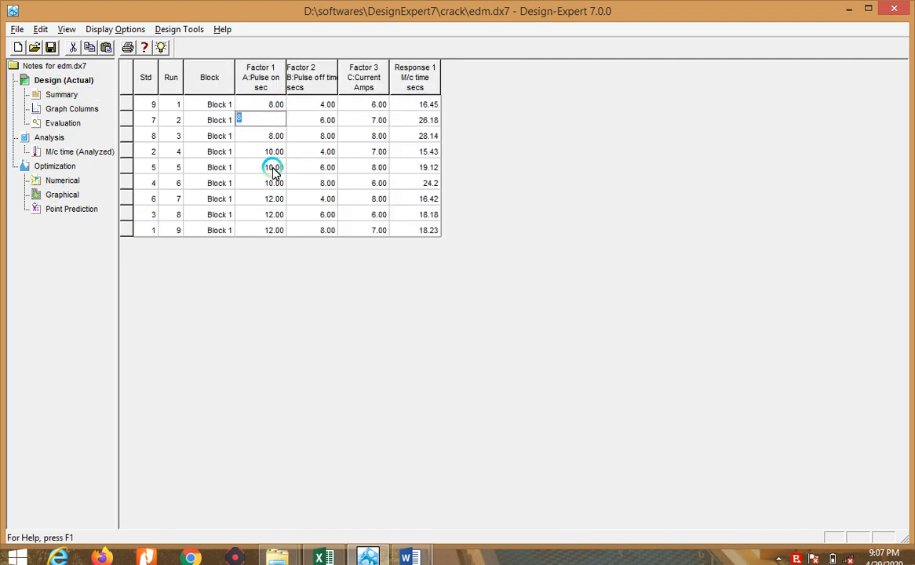
# Step: Switch to Excel and examine how each run's On, T Off and Amps values relate to its MT value
pyautogui.click(320, 557)
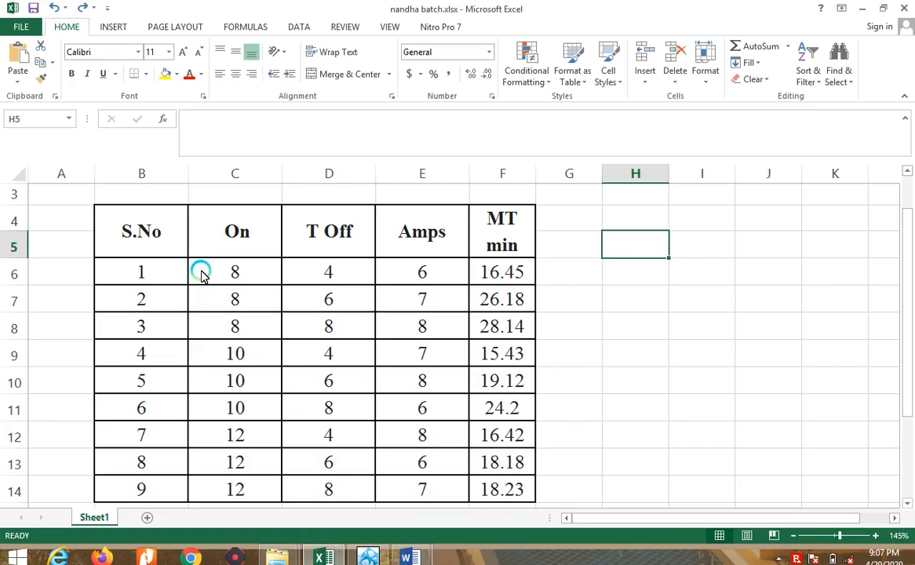
pyautogui.moveTo(203, 273); pyautogui.dragTo(394, 272)
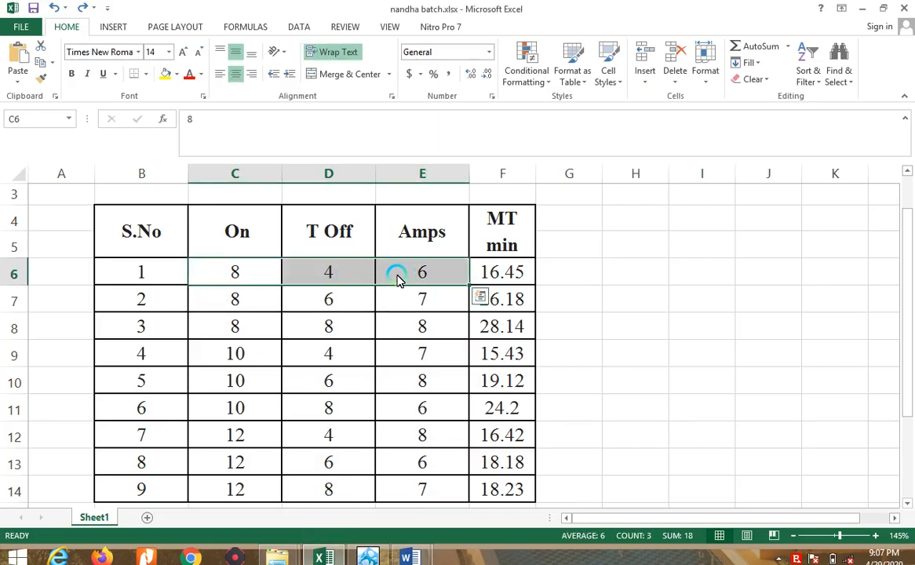
pyautogui.click(520, 269)
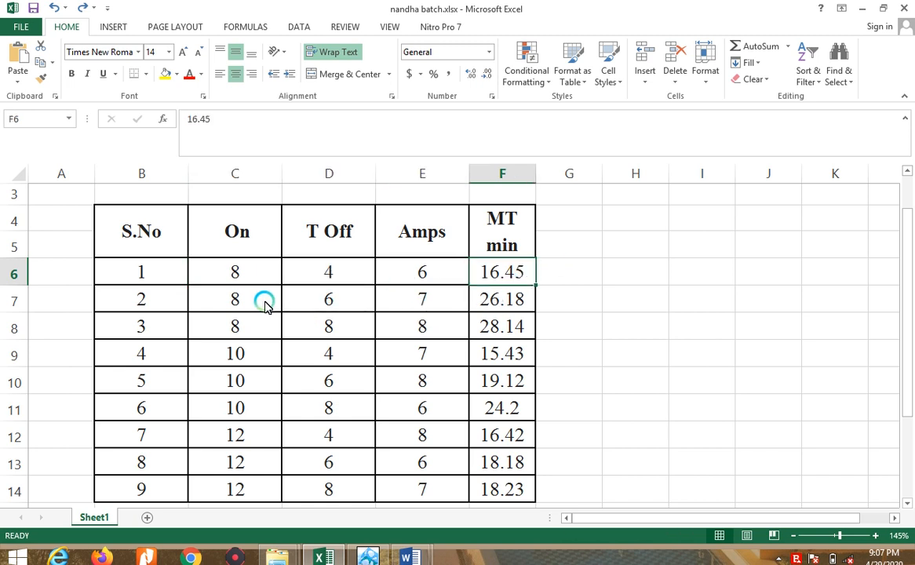
pyautogui.moveTo(265, 301); pyautogui.dragTo(471, 306)
pyautogui.click(471, 306)
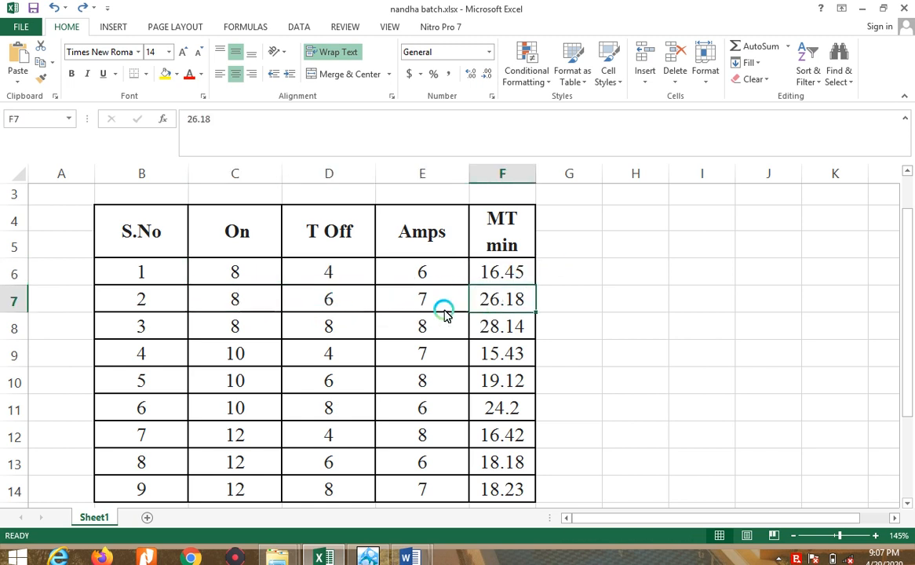
pyautogui.moveTo(259, 272); pyautogui.dragTo(400, 496)
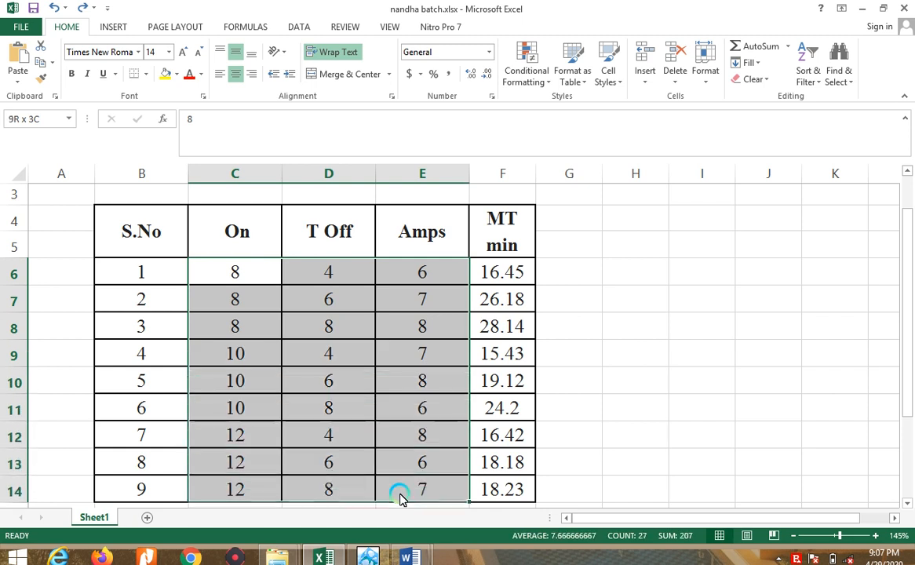
pyautogui.moveTo(506, 267); pyautogui.dragTo(461, 503)
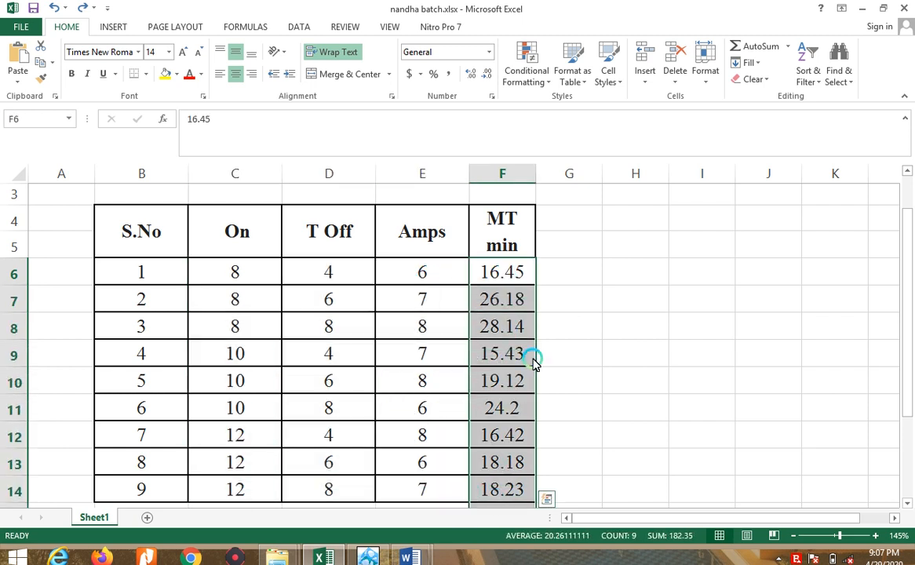
pyautogui.click(572, 300)
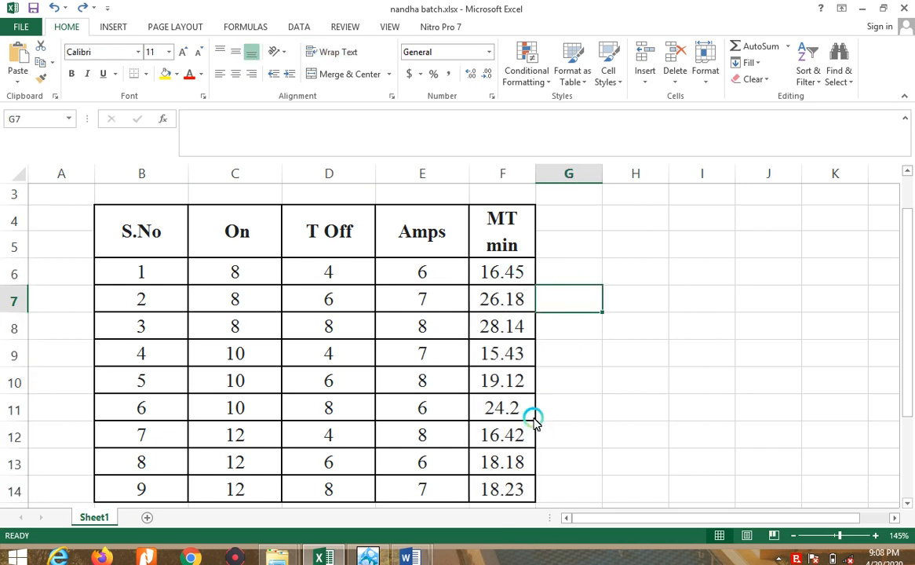
# Step: Review the design table and M/c time ANOVA in Design-Expert, then re-examine the On, T Off and Amps columns in Excel
pyautogui.click(371, 557)
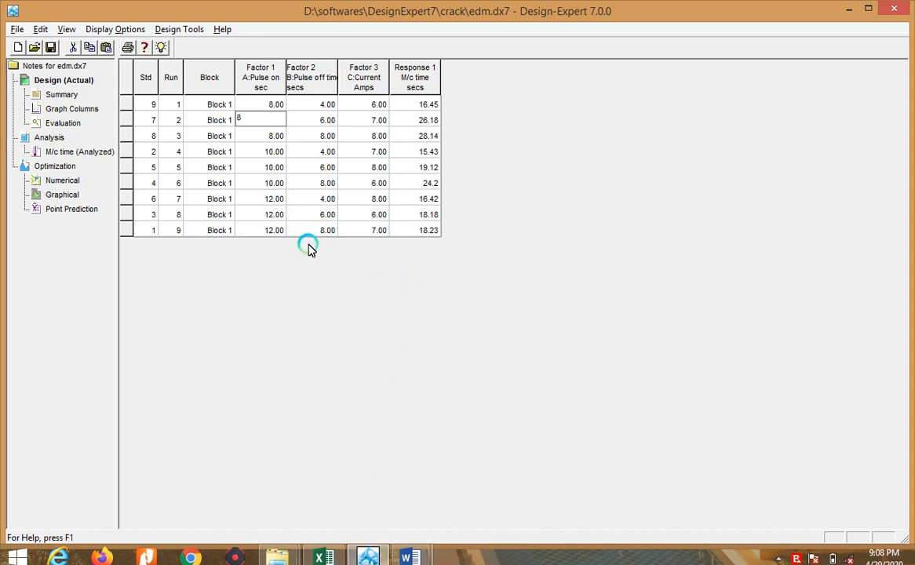
pyautogui.click(72, 152)
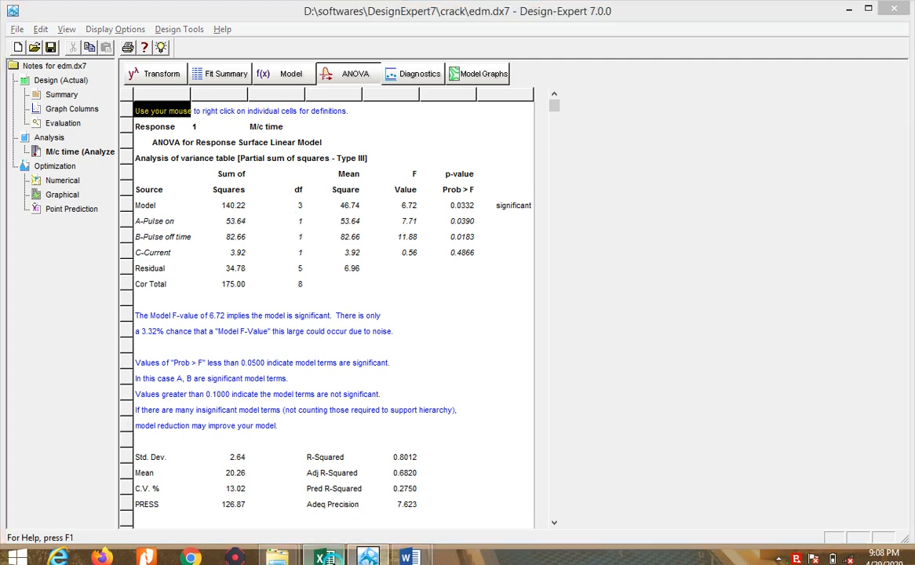
pyautogui.hotkey('alt', 'Tab')
pyautogui.moveTo(262, 274); pyautogui.dragTo(410, 506)
pyautogui.scroll(2, 348, 215)
pyautogui.moveTo(214, 316); pyautogui.dragTo(422, 314)
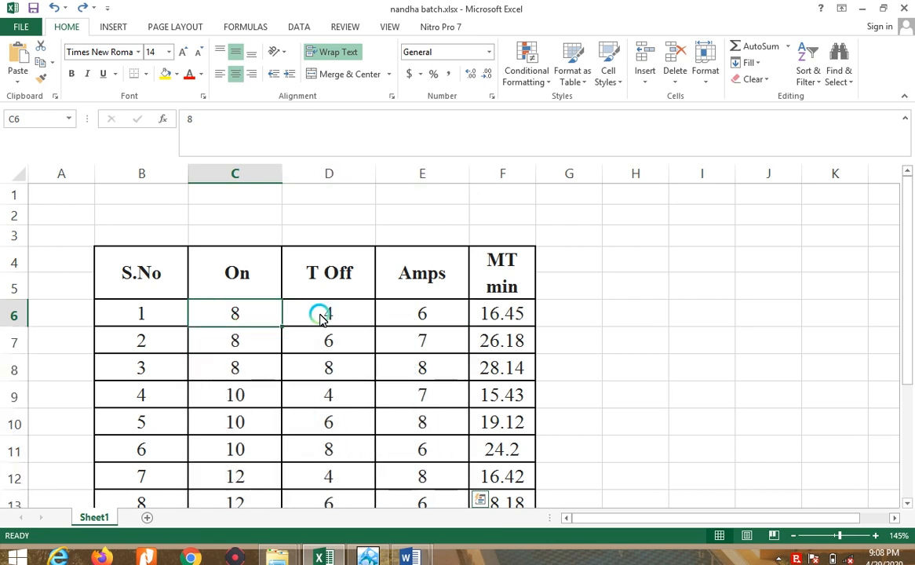
pyautogui.moveTo(286, 341); pyautogui.dragTo(341, 353)
pyautogui.moveTo(235, 313); pyautogui.dragTo(424, 475)
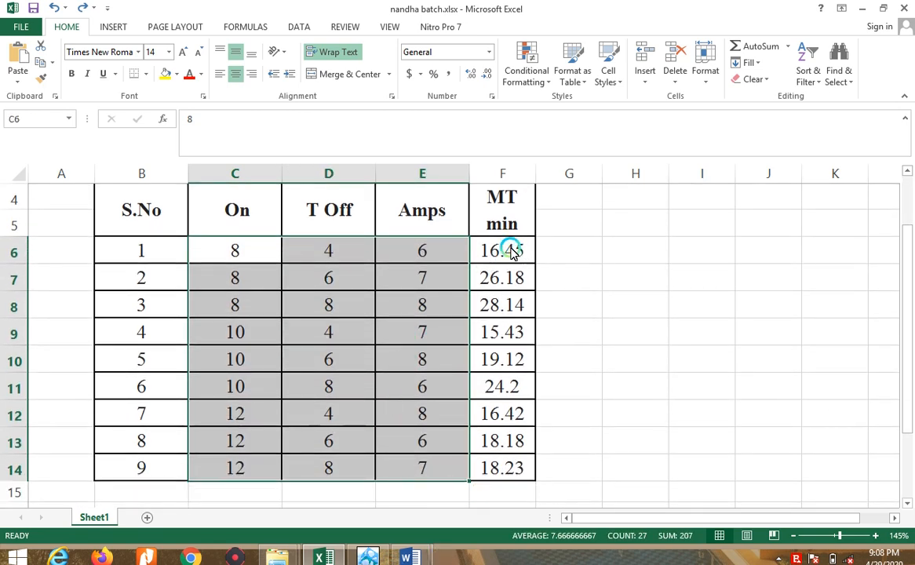
# Step: Review the MT values in Excel, then switch to Design-Expert and compare the design table with the M/c time ANOVA
pyautogui.click(508, 250)
pyautogui.moveTo(510, 290); pyautogui.dragTo(501, 467)
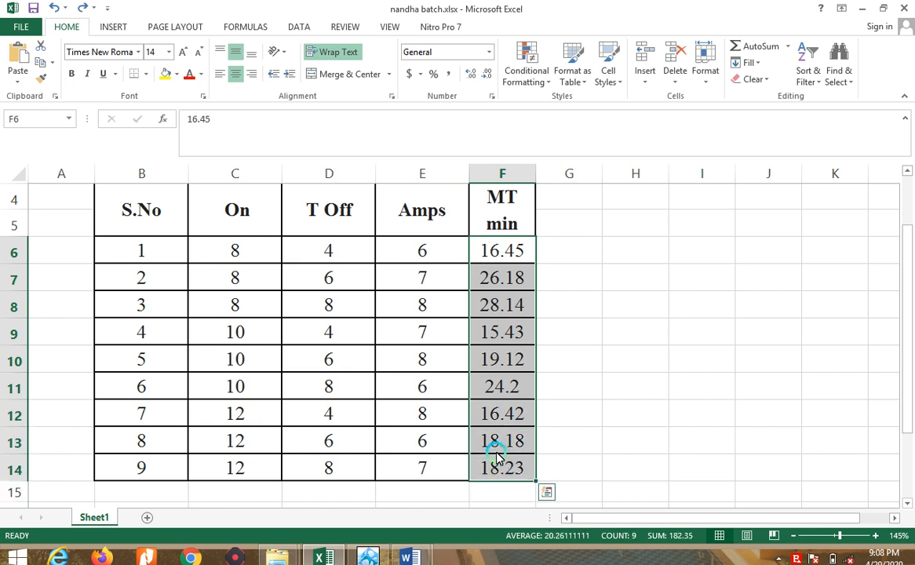
pyautogui.click(580, 302)
pyautogui.click(369, 557)
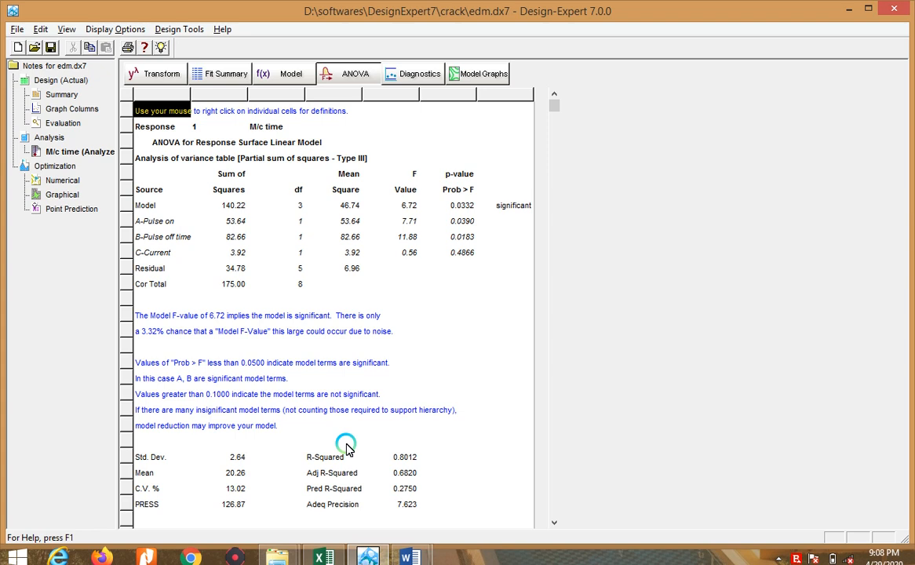
pyautogui.click(49, 80)
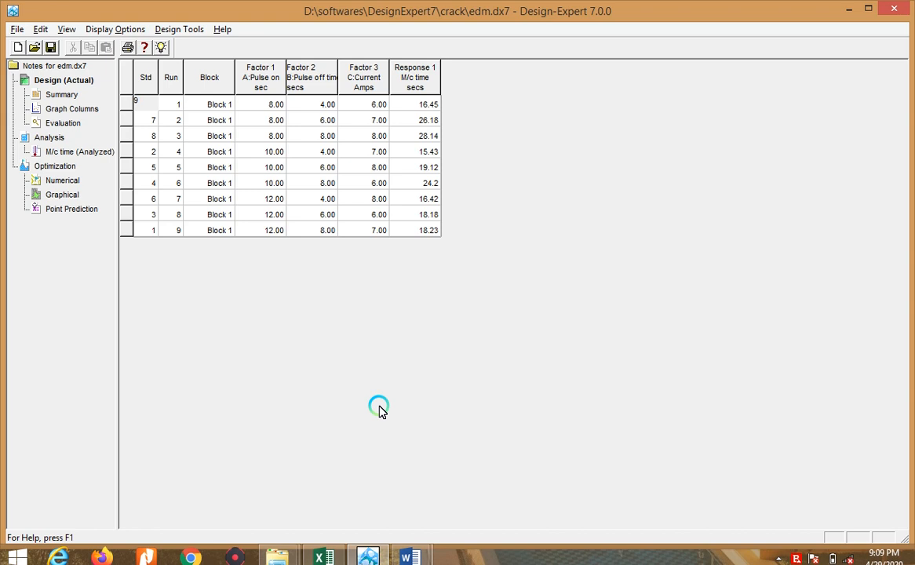
pyautogui.click(92, 153)
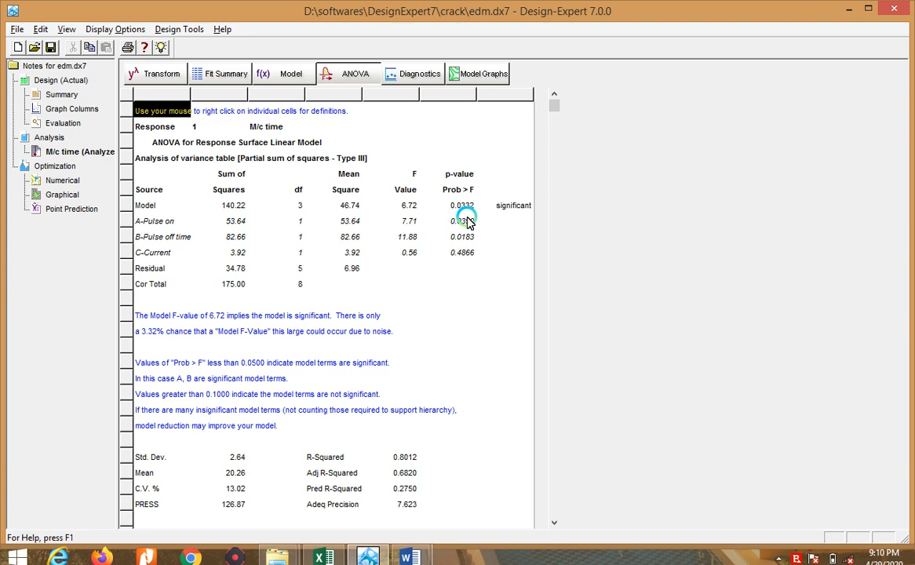
# Step: Examine the ANOVA p-values of Pulse on, Pulse off time and Current against the significance limits
pyautogui.click(157, 225)
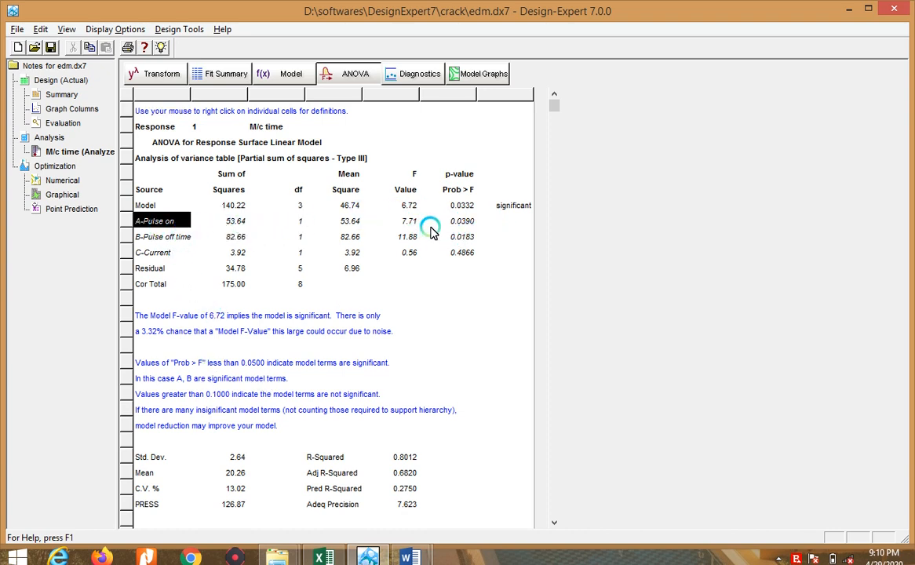
pyautogui.click(473, 226)
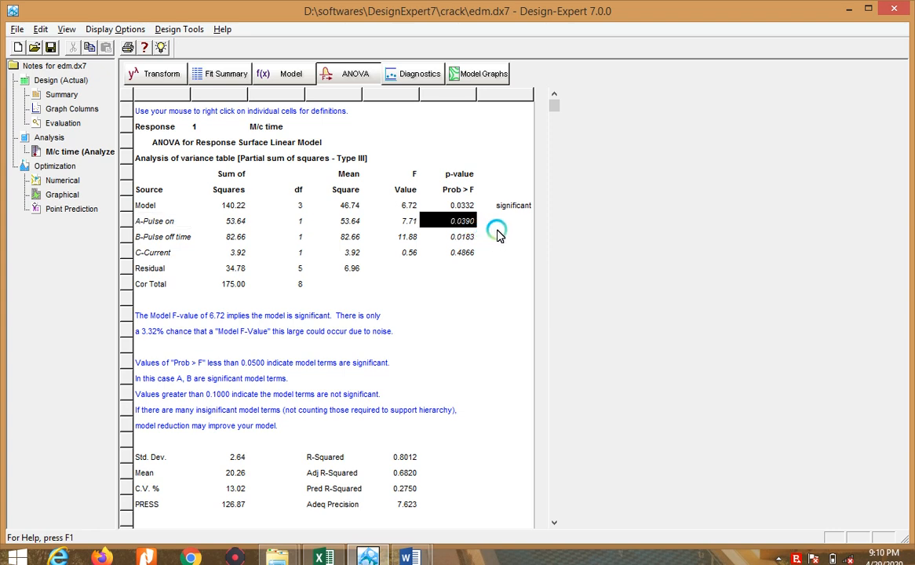
pyautogui.click(499, 234)
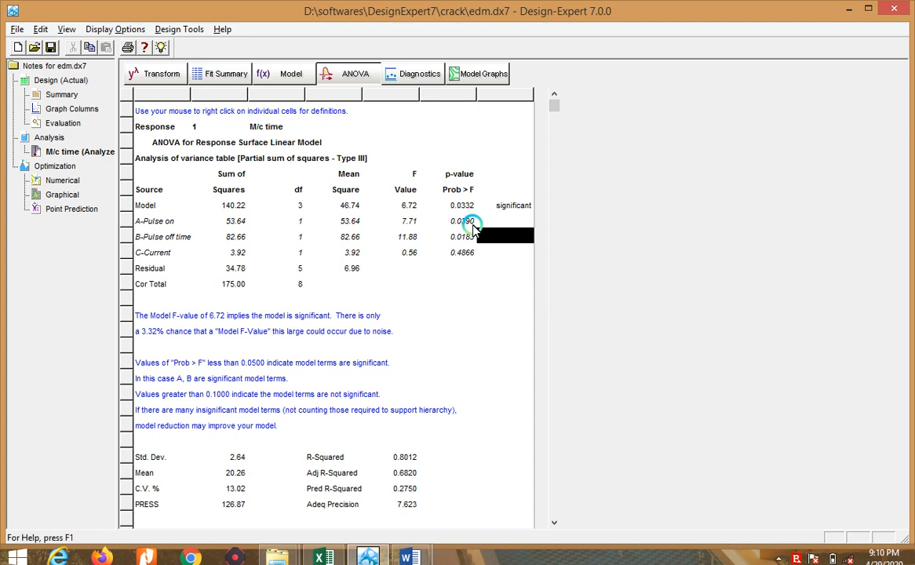
pyautogui.click(140, 221)
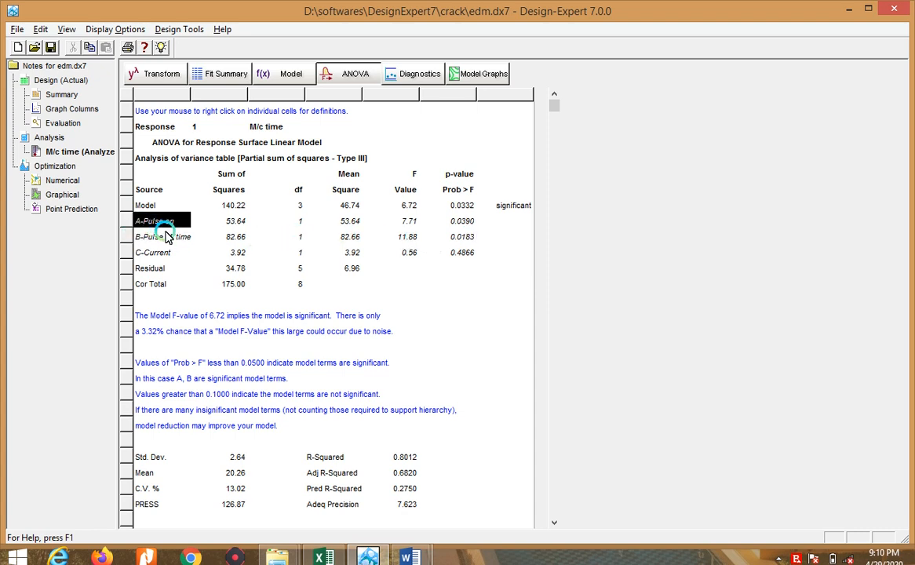
pyautogui.click(465, 236)
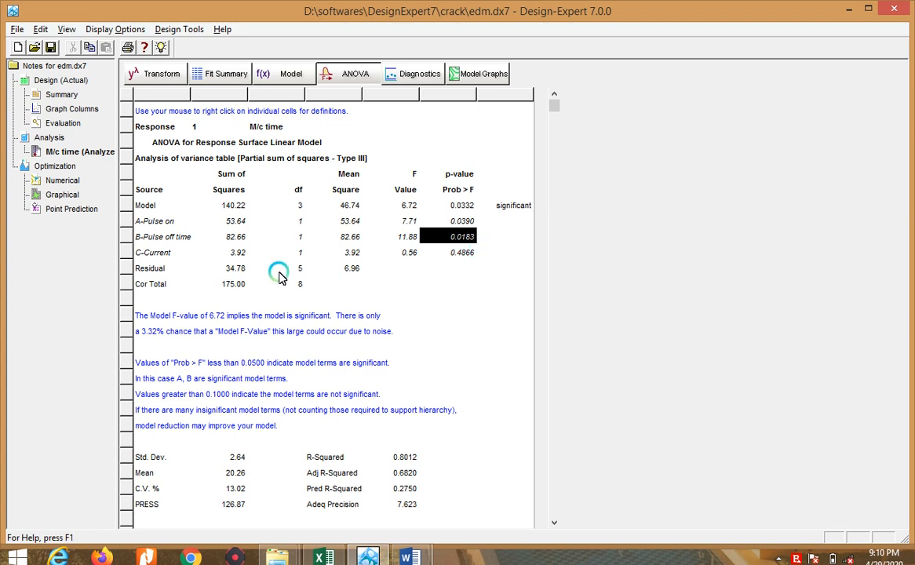
pyautogui.click(157, 252)
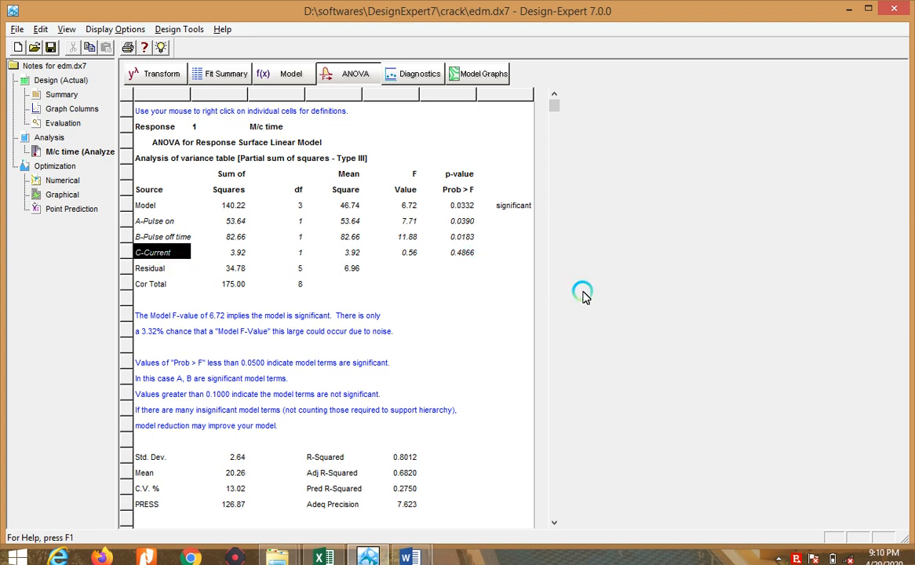
pyautogui.click(461, 252)
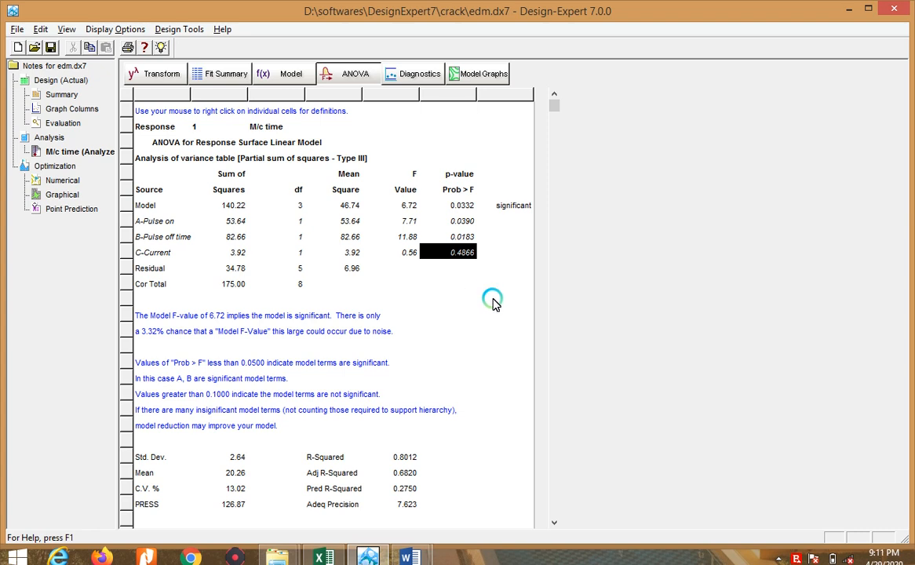
pyautogui.click(489, 299)
pyautogui.click(468, 255)
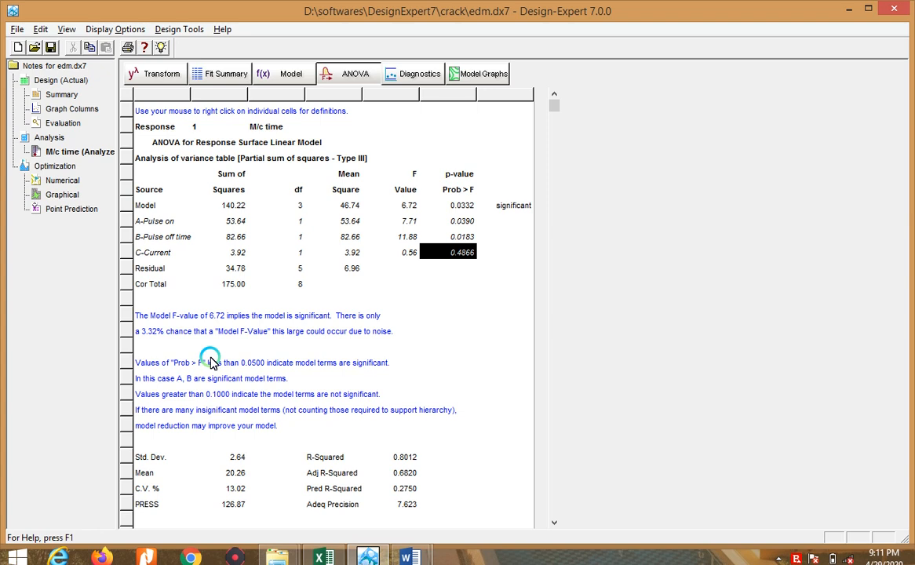
pyautogui.click(497, 253)
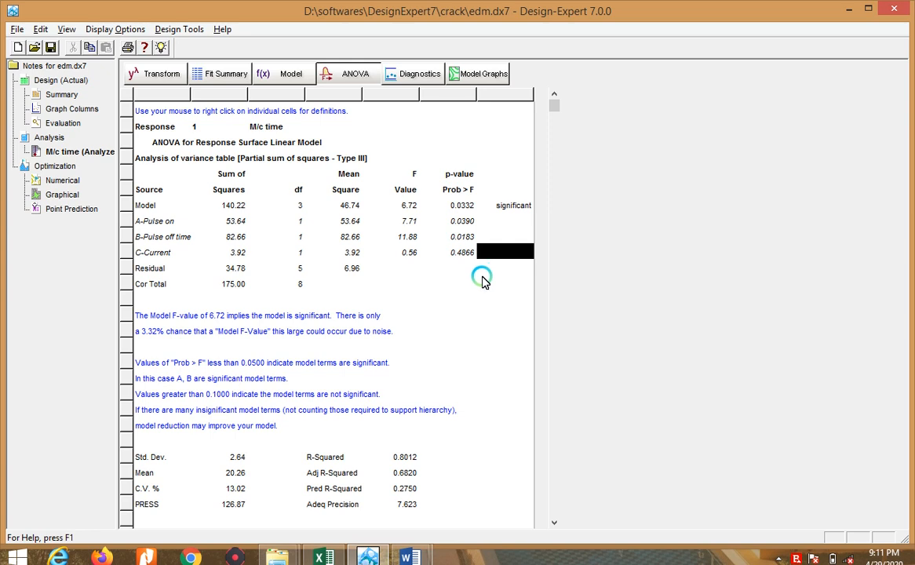
# Step: Compare the mean squares of Pulse on, Pulse off time and Current with their p-values in the ANOVA table
pyautogui.click(141, 222)
pyautogui.press('Down')
pyautogui.press('Down')
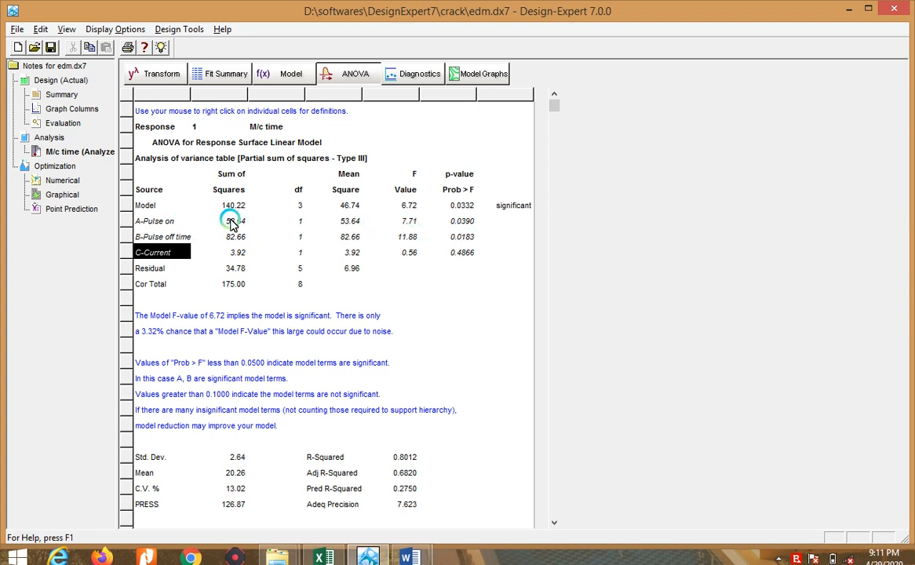
pyautogui.click(356, 222)
pyautogui.click(433, 237)
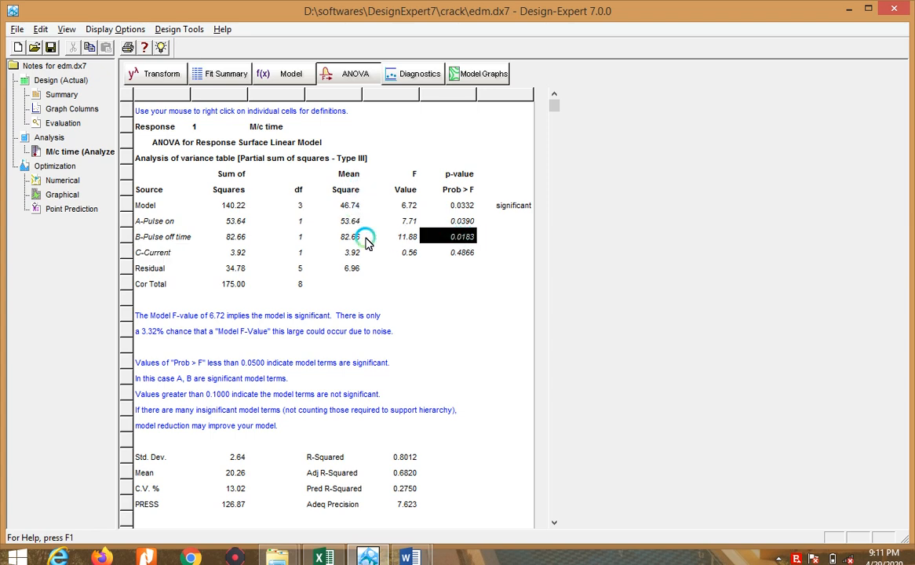
pyautogui.click(370, 237)
pyautogui.click(408, 223)
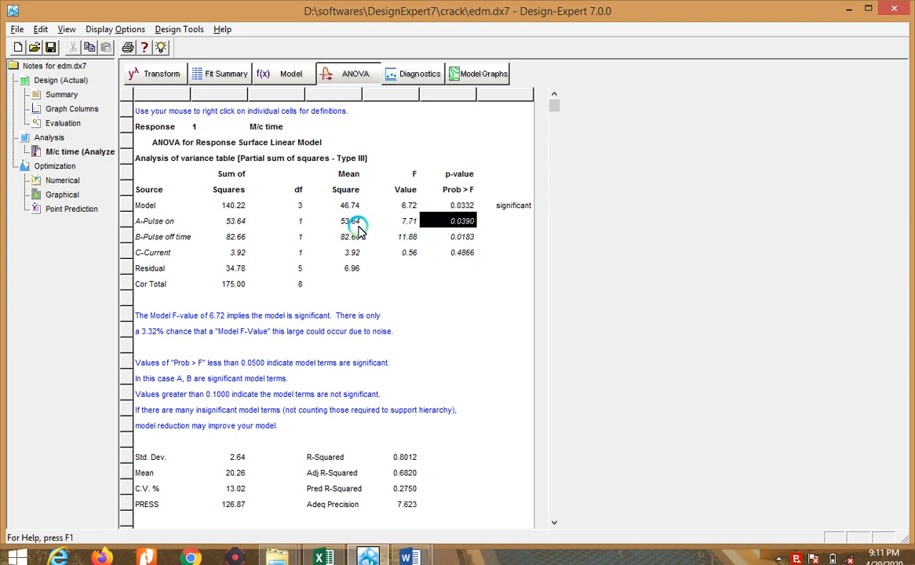
pyautogui.click(359, 225)
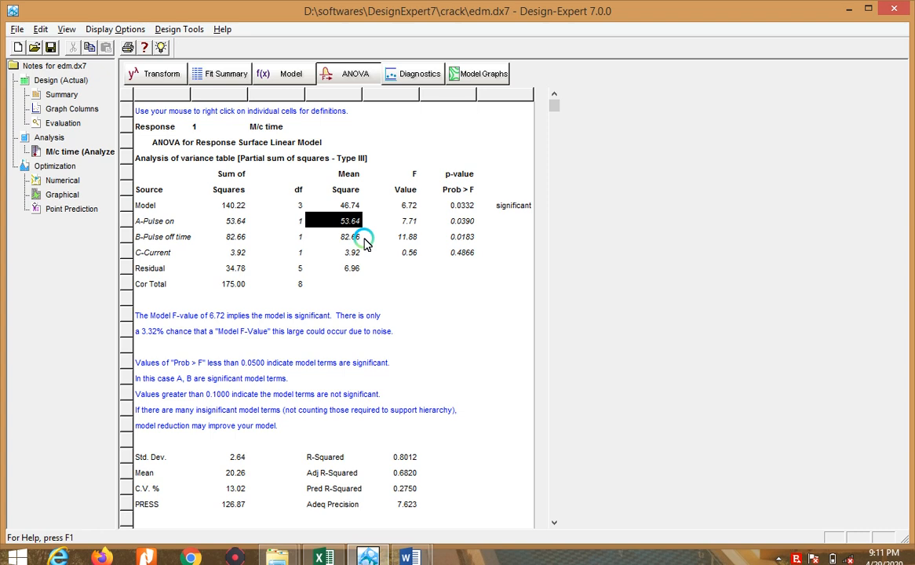
pyautogui.click(354, 238)
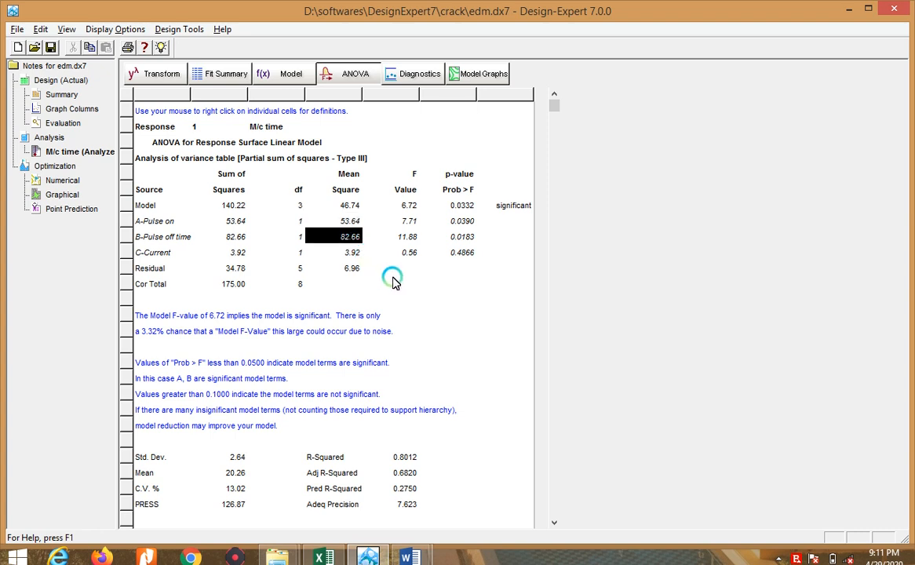
pyautogui.click(353, 255)
pyautogui.click(400, 283)
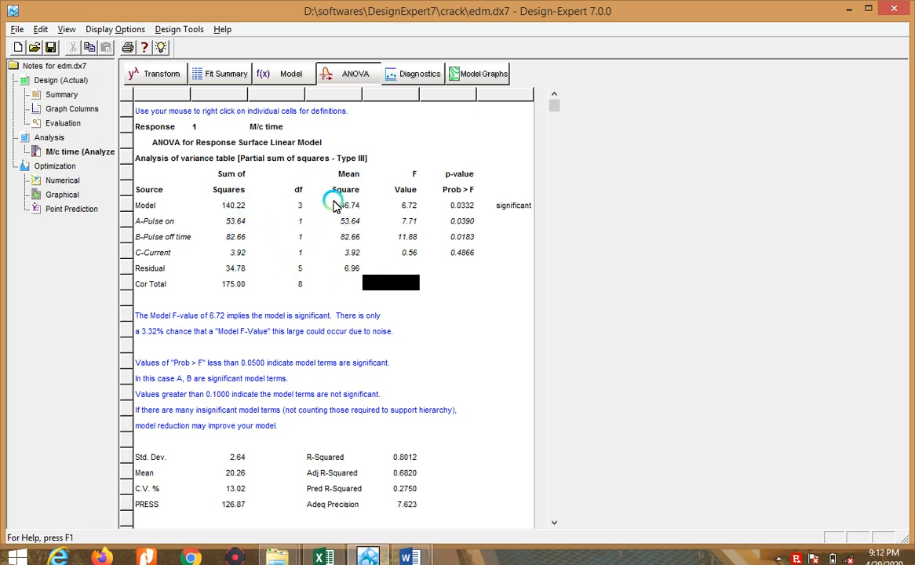
# Step: Examine the Model, Residual and Cor Total sums of squares and the Mean Square column of the ANOVA table
pyautogui.click(253, 206)
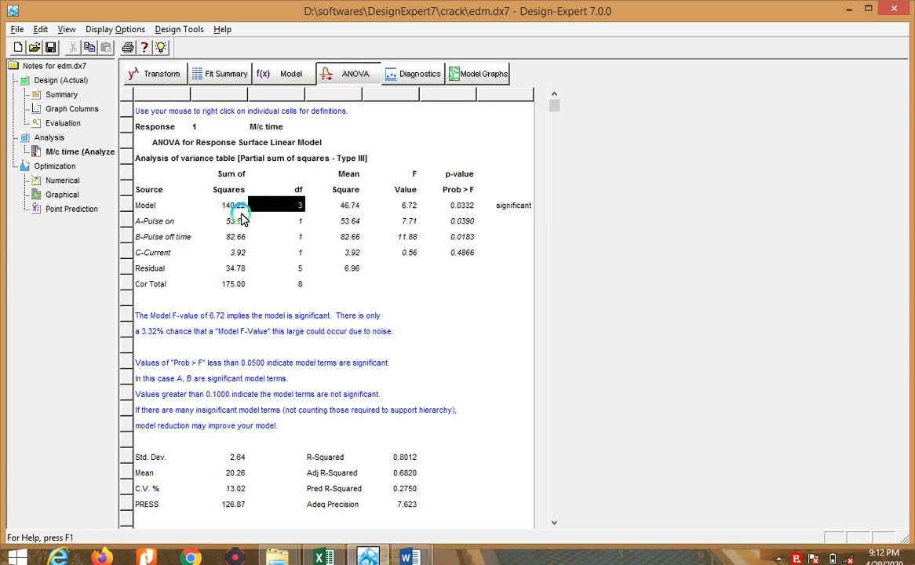
pyautogui.click(233, 208)
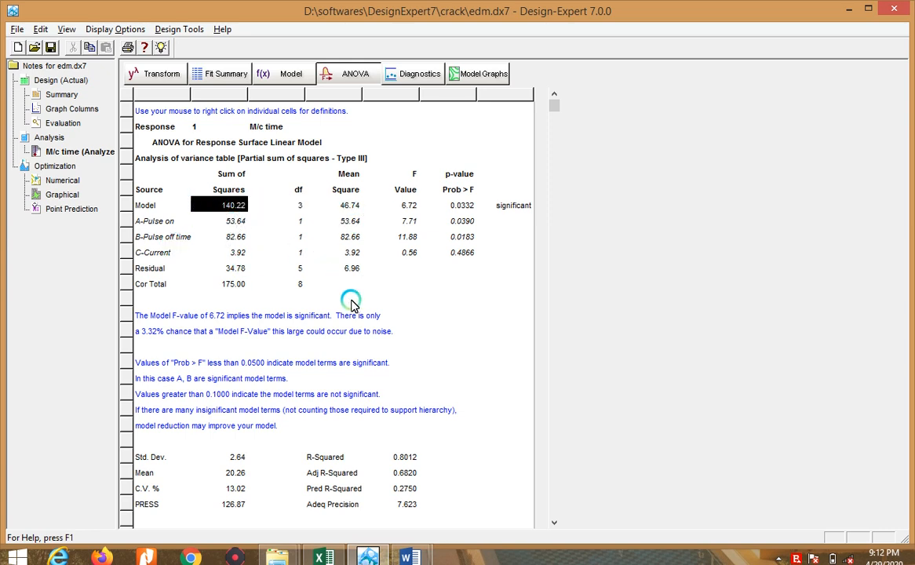
pyautogui.click(239, 269)
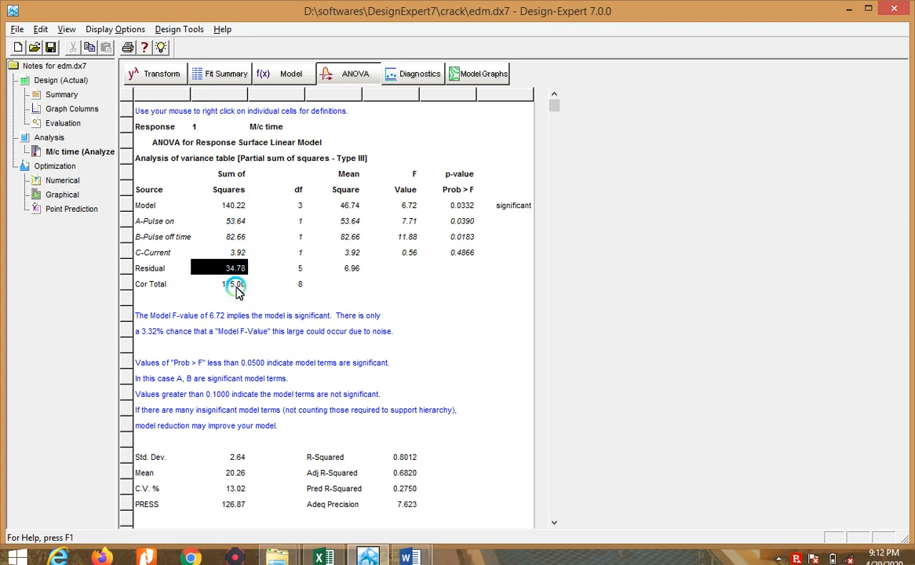
pyautogui.click(237, 285)
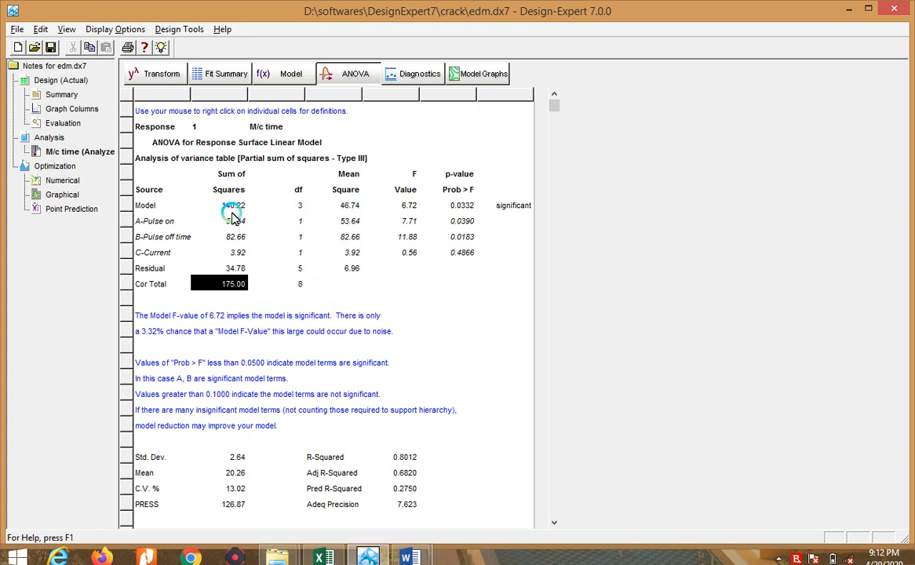
pyautogui.click(357, 207)
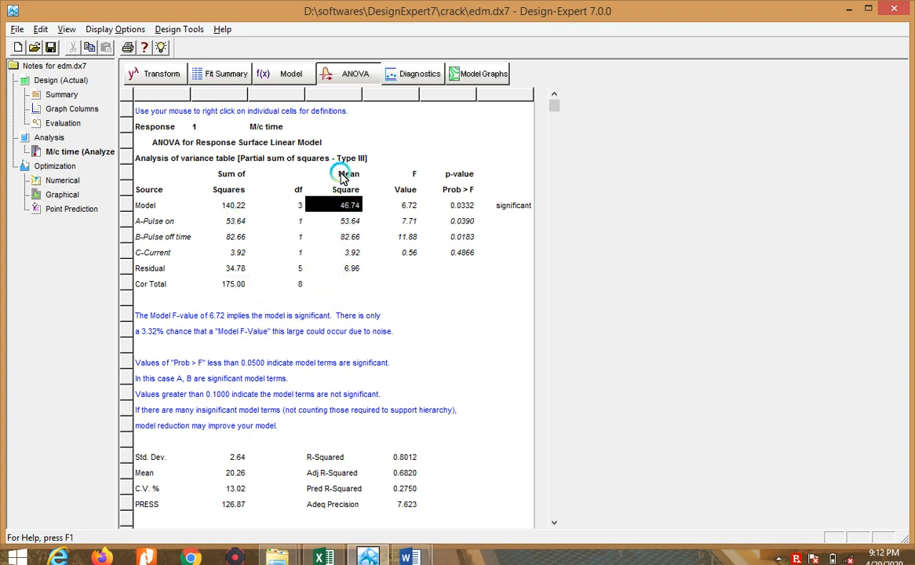
pyautogui.moveTo(348, 171); pyautogui.dragTo(359, 252)
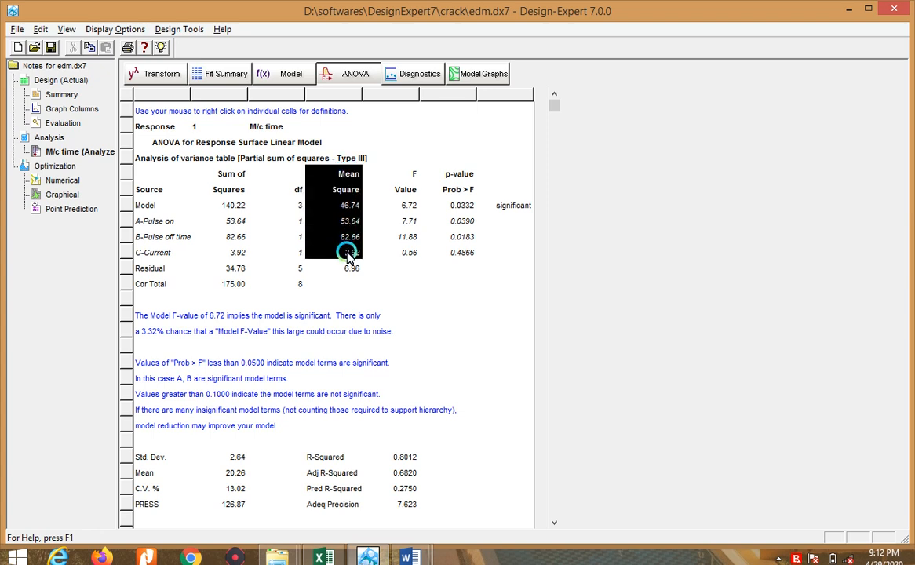
pyautogui.click(326, 300)
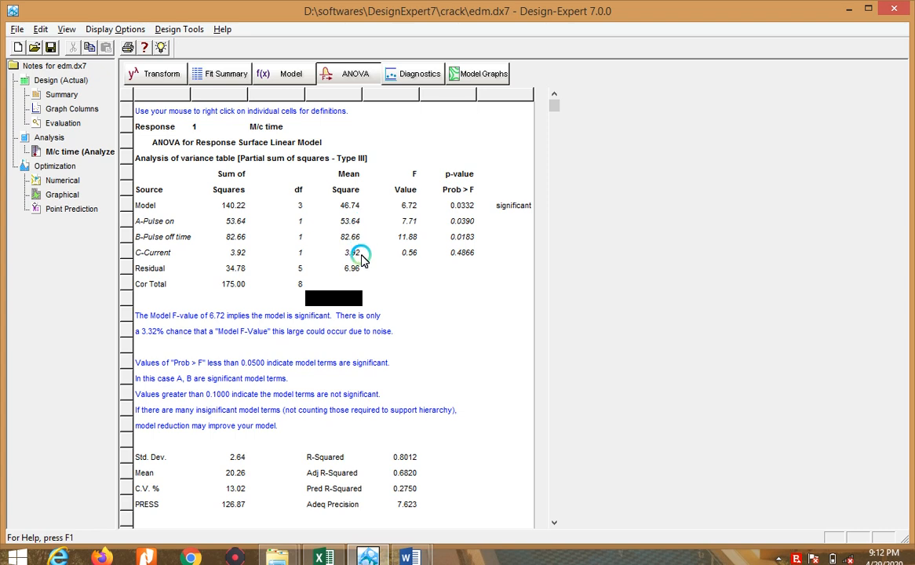
pyautogui.moveTo(357, 227); pyautogui.dragTo(187, 268)
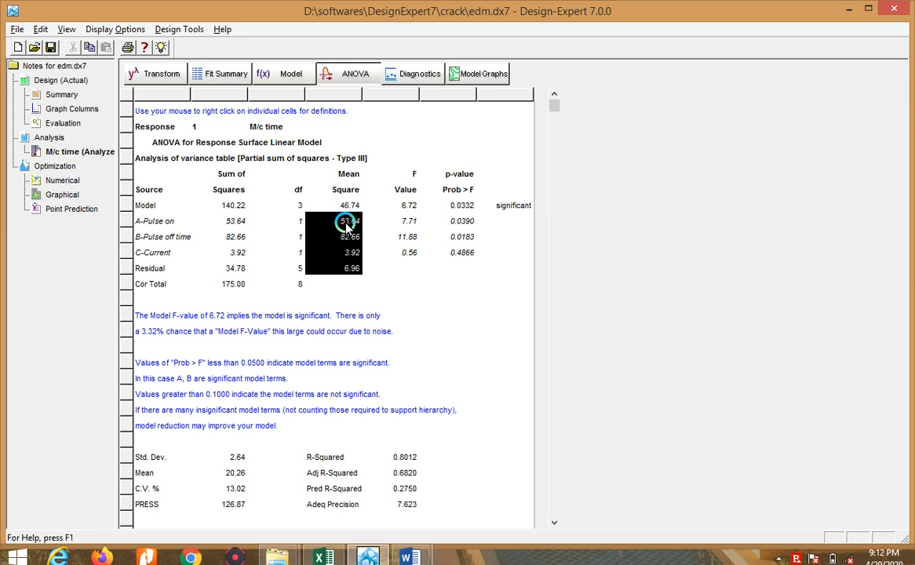
pyautogui.moveTo(345, 224); pyautogui.dragTo(348, 269)
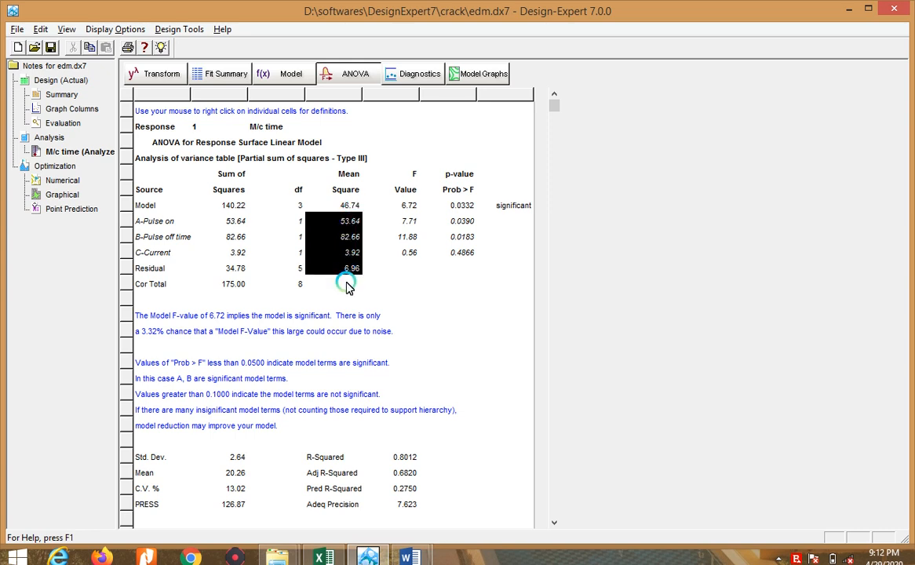
pyautogui.click(348, 284)
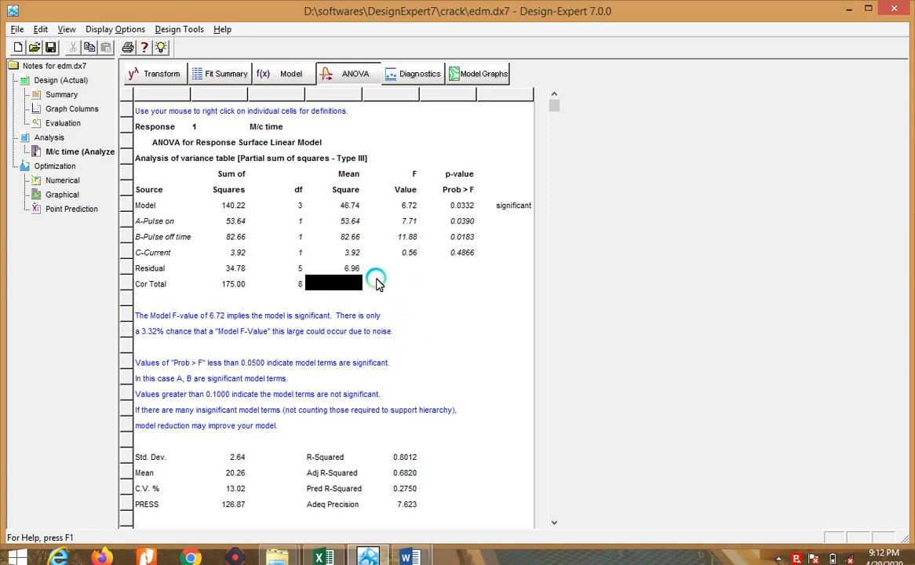
pyautogui.click(350, 206)
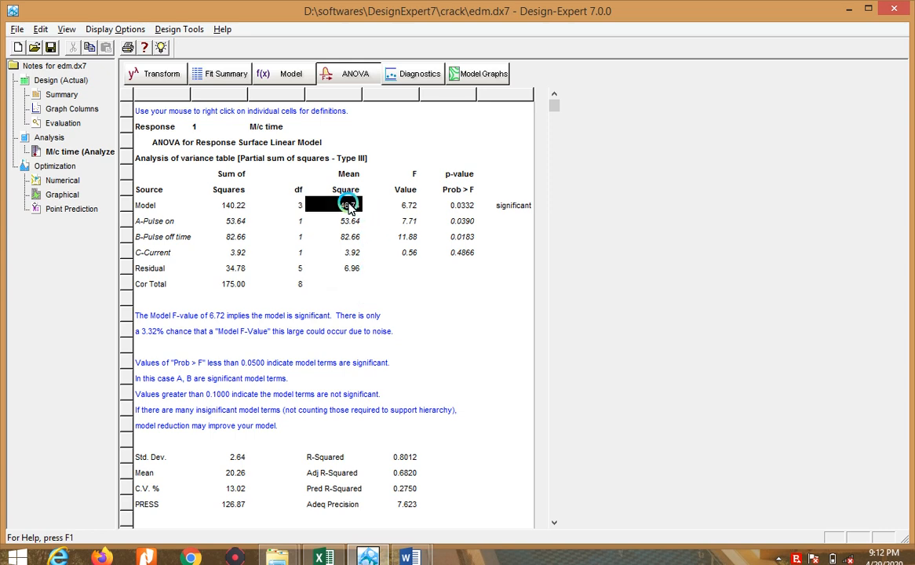
pyautogui.click(351, 221)
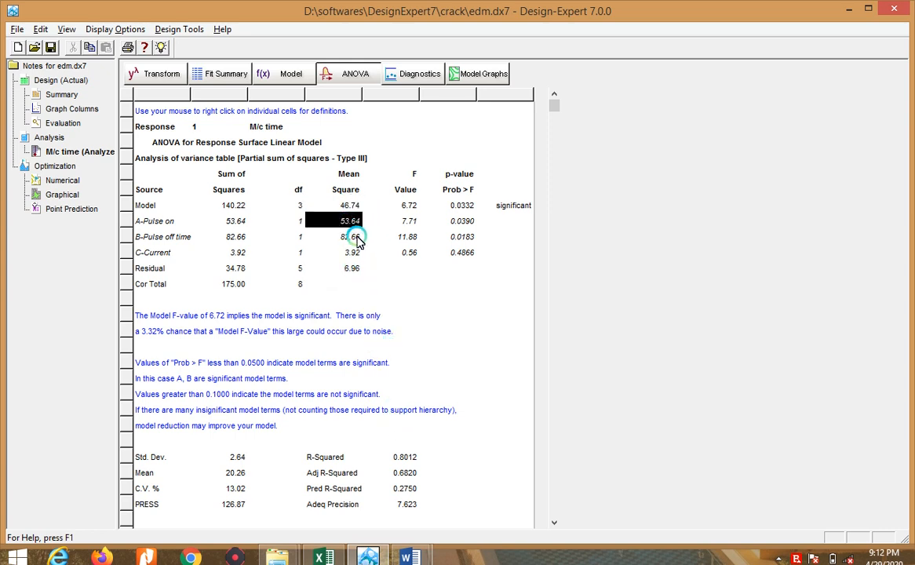
# Step: Copy the mean squares of Pulse on, Pulse off time, Current and Residual into Excel cells H8 to H11
pyautogui.moveTo(349, 222); pyautogui.dragTo(359, 274)
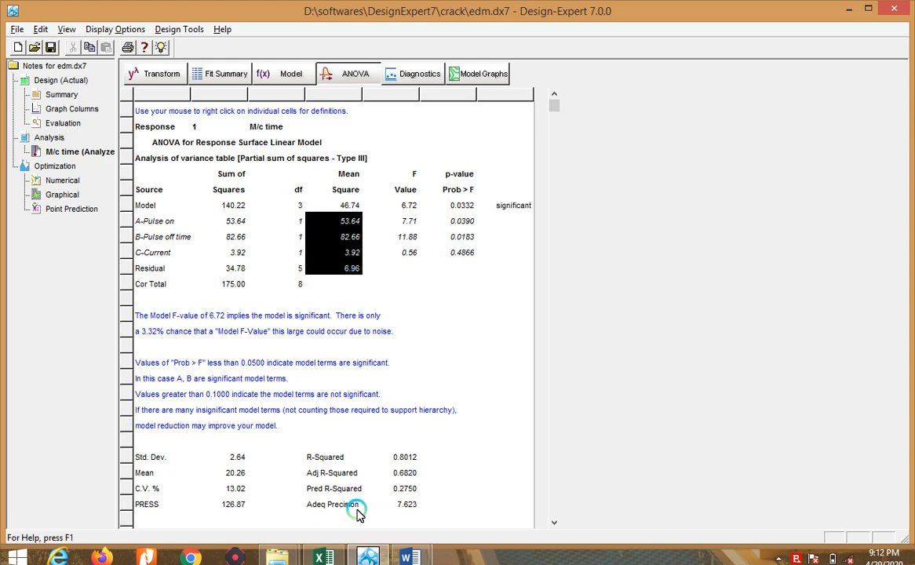
pyautogui.click(321, 557)
pyautogui.click(647, 304)
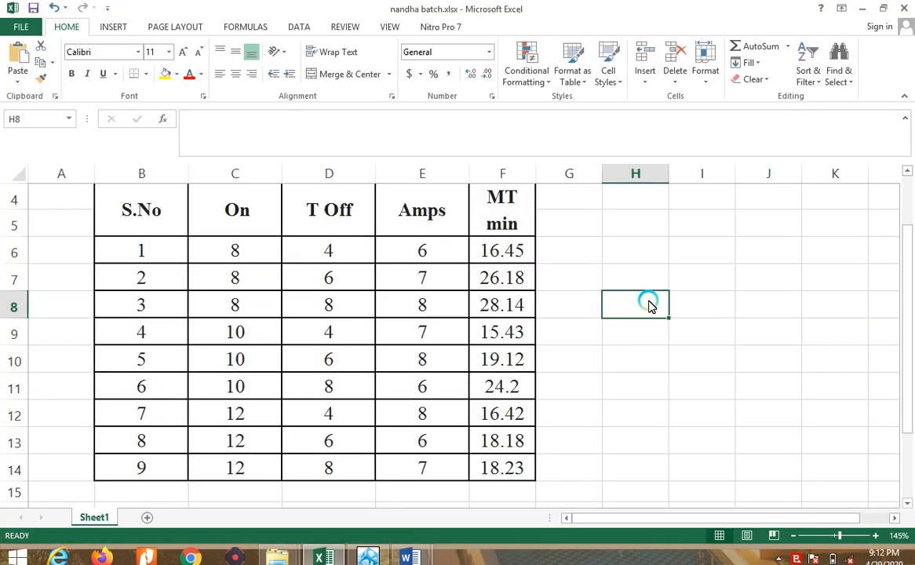
pyautogui.write('53.6406 82.6588 3.92042 6.95641')
# Step: Sum the mean squares H8:H11 in cell H12 with AutoSum and label the sum "total" in G12
pyautogui.click(632, 421)
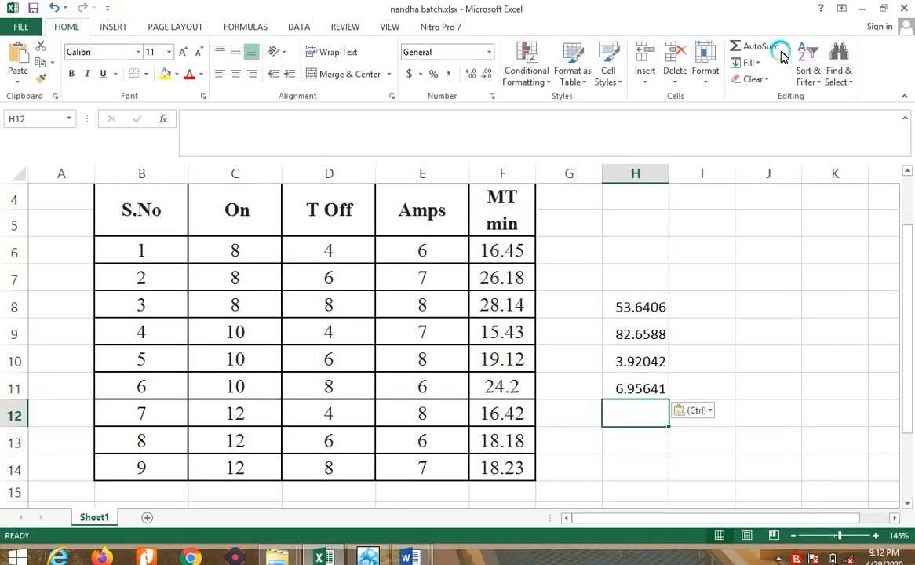
pyautogui.click(755, 45)
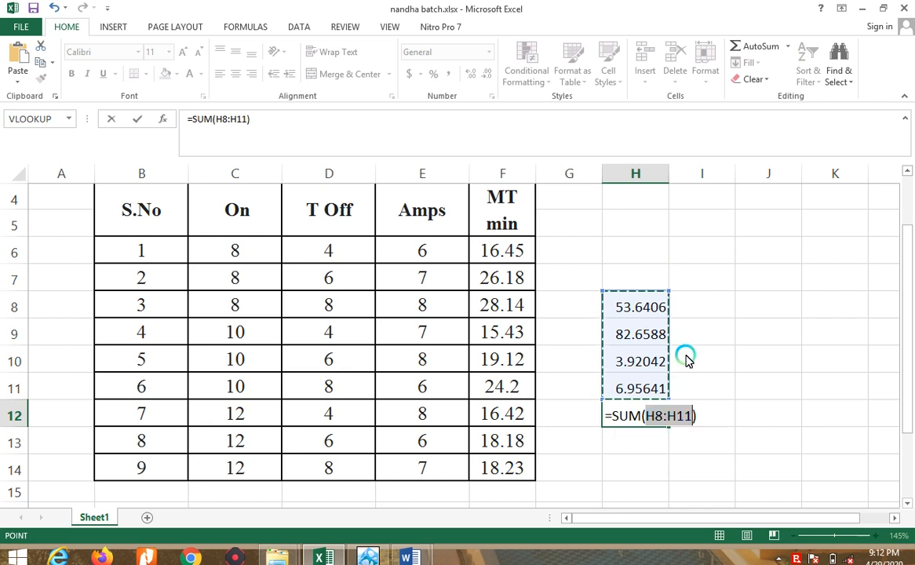
pyautogui.press('Return')
pyautogui.click(586, 409)
pyautogui.write('to')
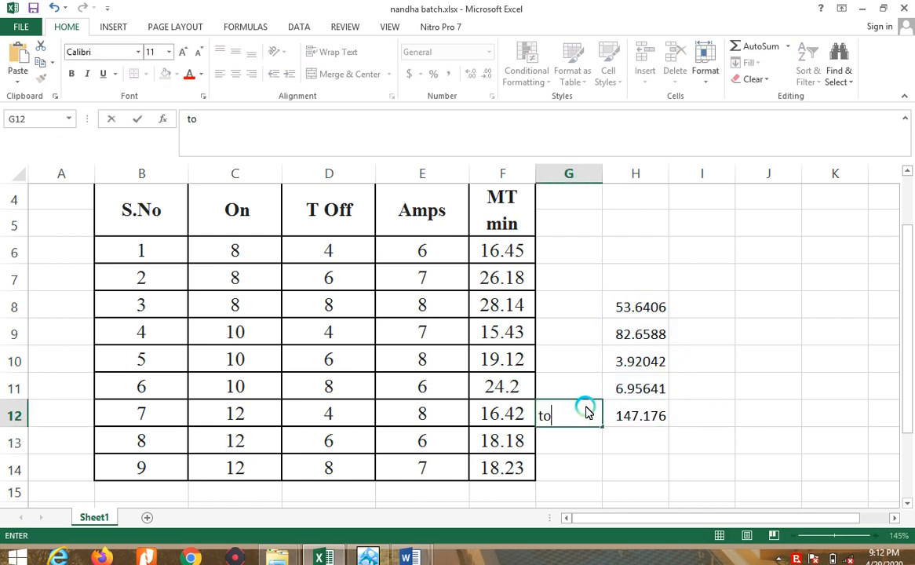
pyautogui.write('tal')
pyautogui.press('Return')
# Step: Label the first two mean squares by entering "tTon" in G8 and "Toff" in G9
pyautogui.click(570, 315)
pyautogui.write('t')
pyautogui.press('BackSpace')
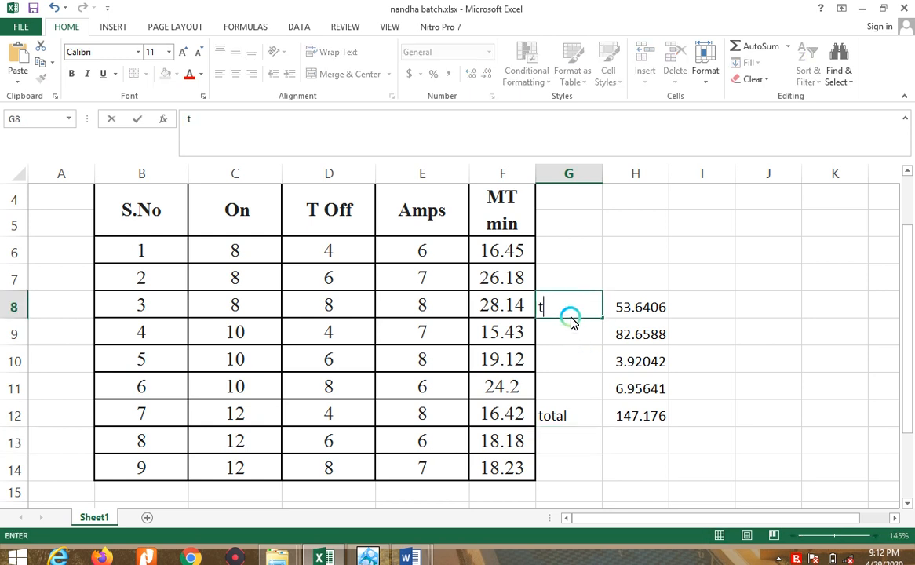
pyautogui.write('Ton')
pyautogui.press('Return')
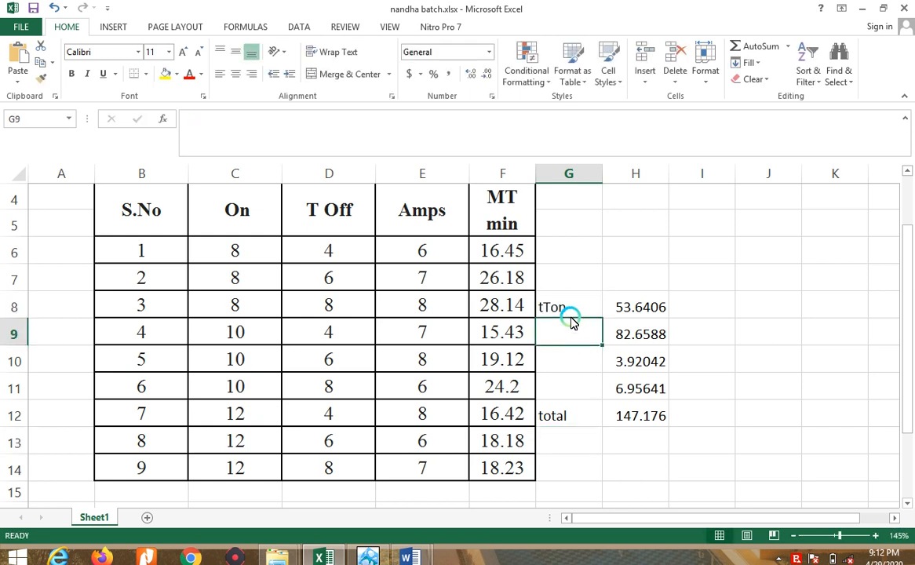
pyautogui.write('Toff')
pyautogui.press('Return')
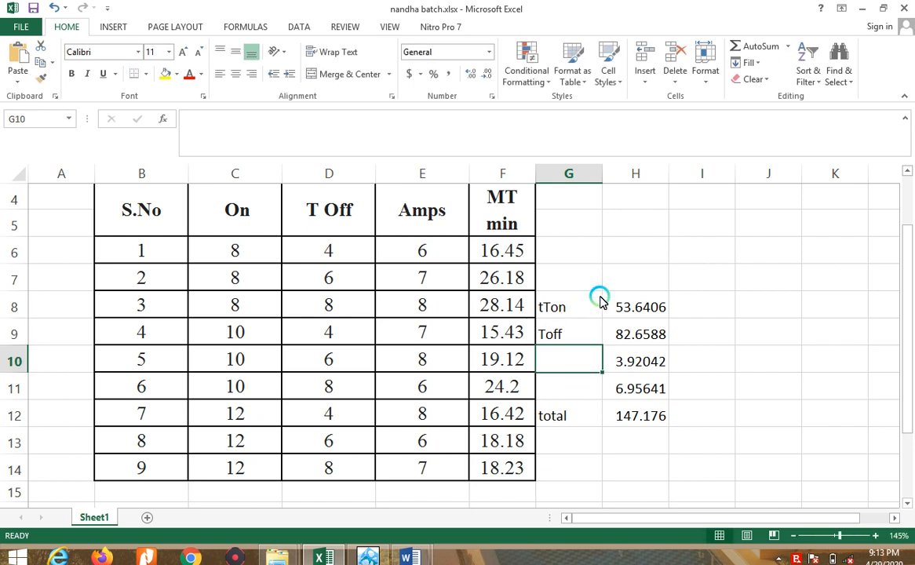
# Step: Enter the heading "MS" in cell H7 above the mean squares
pyautogui.click(632, 306)
pyautogui.click(640, 280)
pyautogui.write('M')
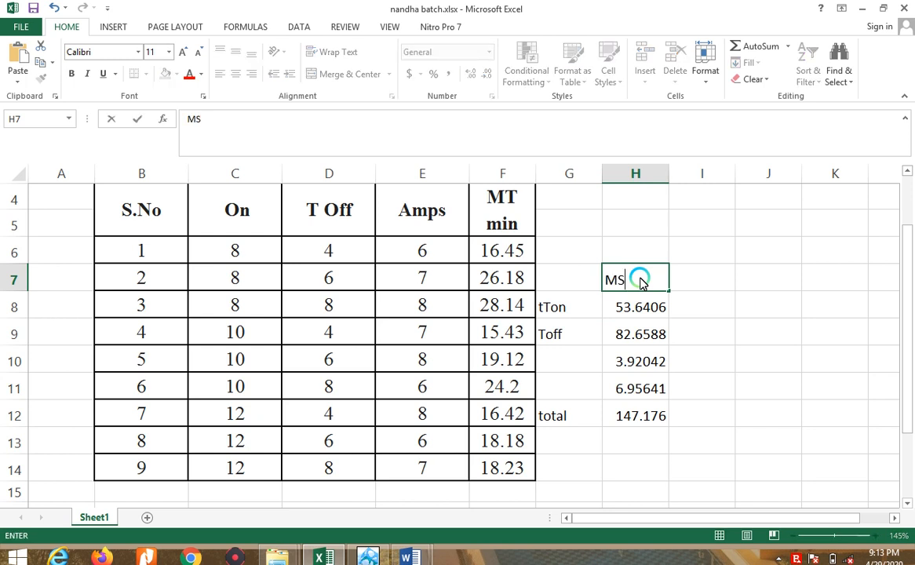
pyautogui.write('S')
# Step: Label the remaining mean squares by entering "Current" in G10 and "Error" in G11
pyautogui.press('Down')
pyautogui.press('Down')
pyautogui.press('Down')
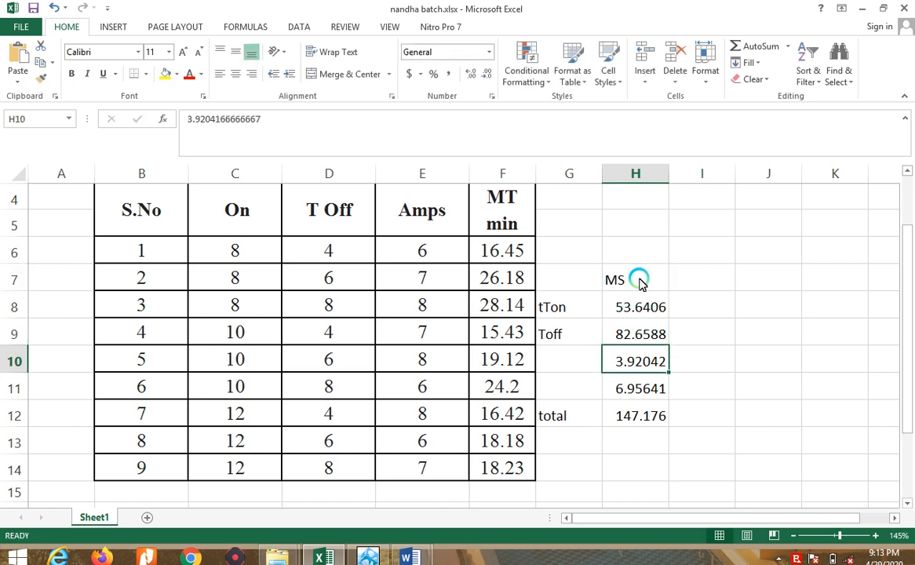
pyautogui.press('Left')
pyautogui.write('Curr')
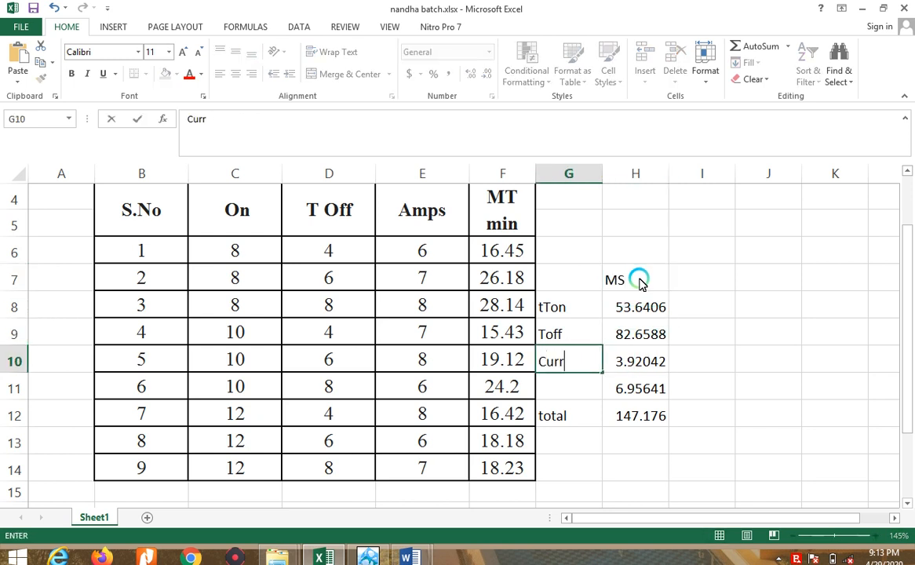
pyautogui.write('ent')
pyautogui.press('Return')
pyautogui.write('Error')
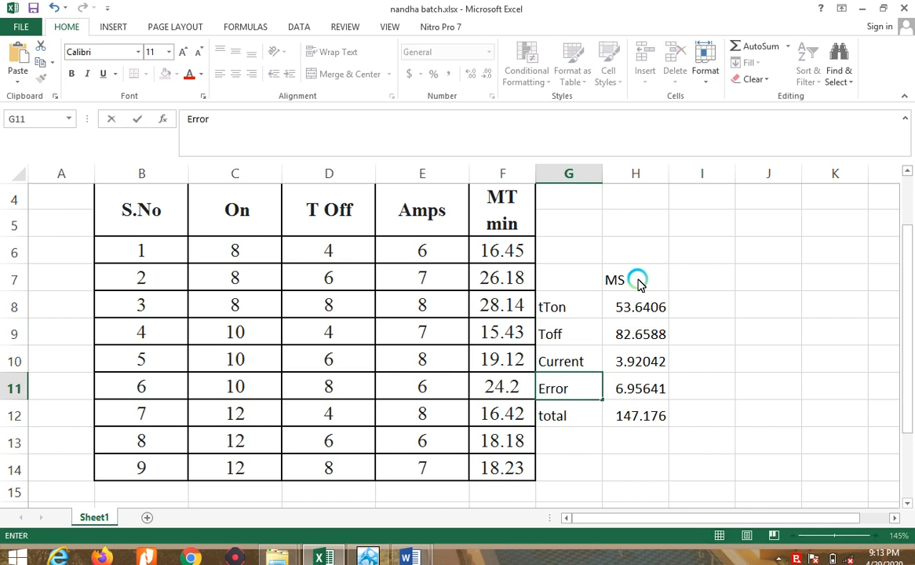
pyautogui.press('Return')
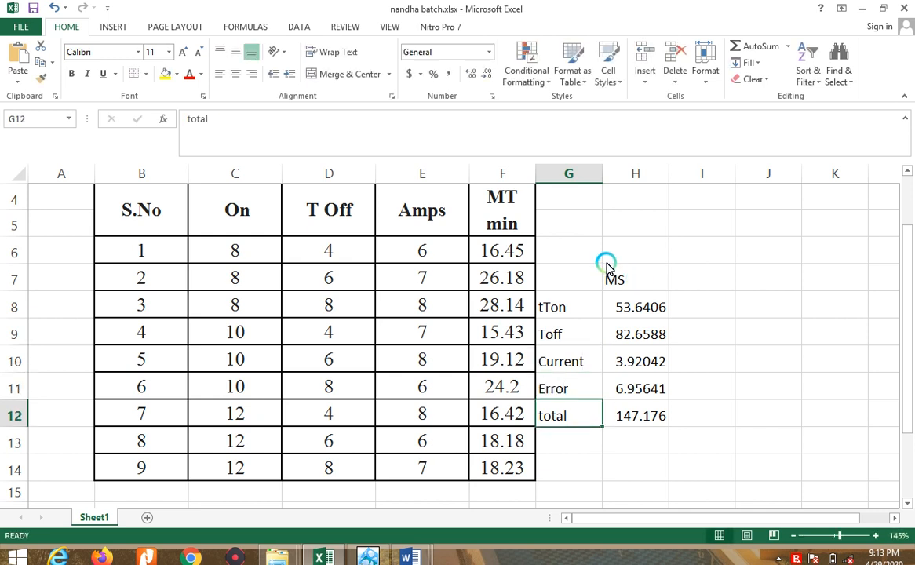
# Step: Begin a contribution formula in I8 that divides the pulse-on mean square in H8
pyautogui.click(649, 422)
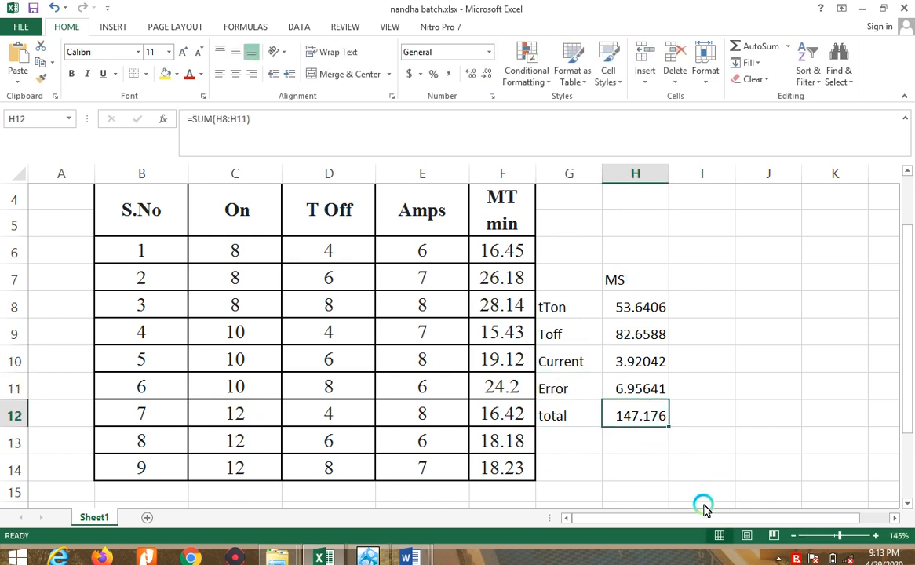
pyautogui.click(680, 312)
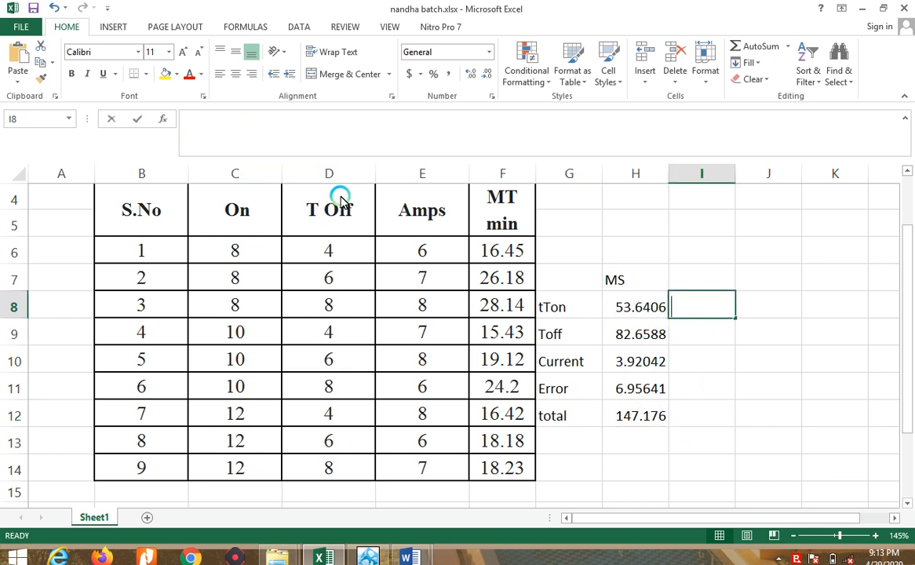
pyautogui.write('=(')
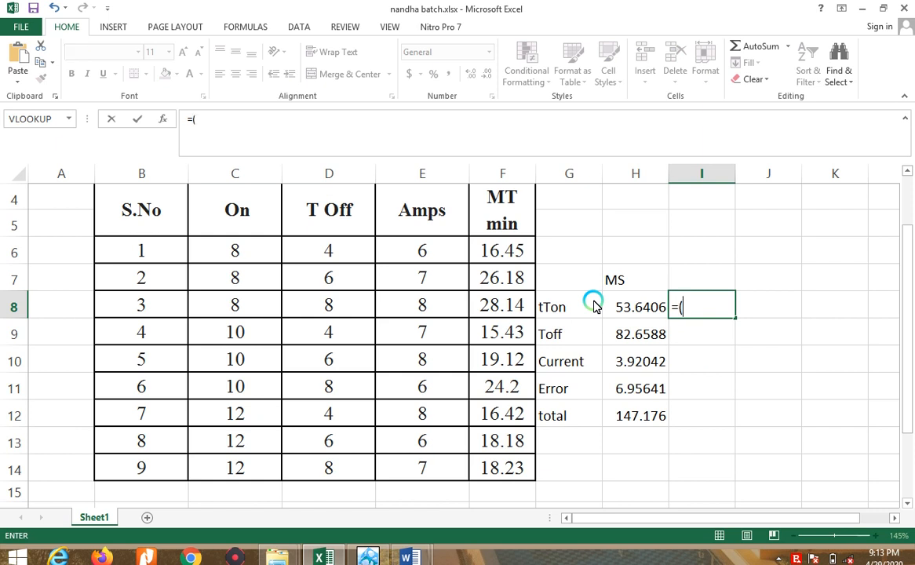
pyautogui.click(635, 308)
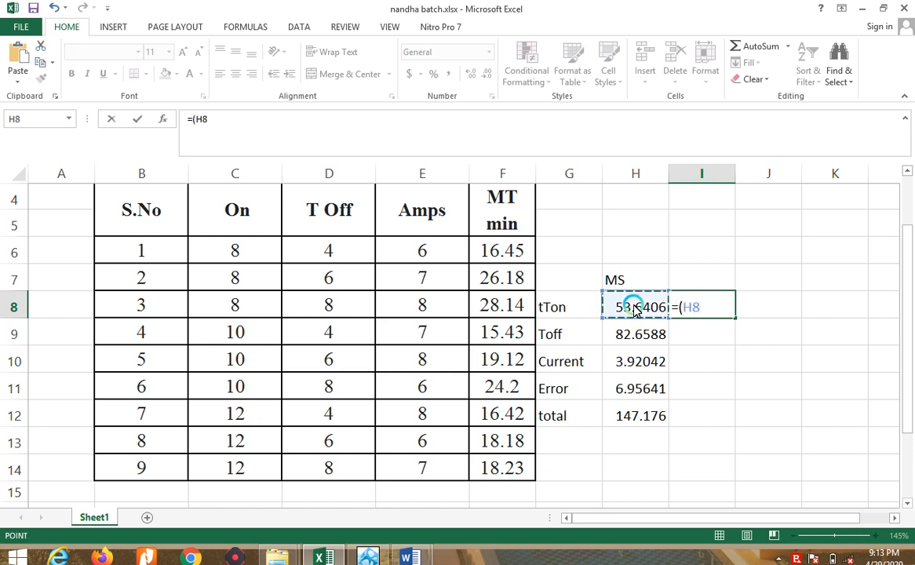
pyautogui.write('/')
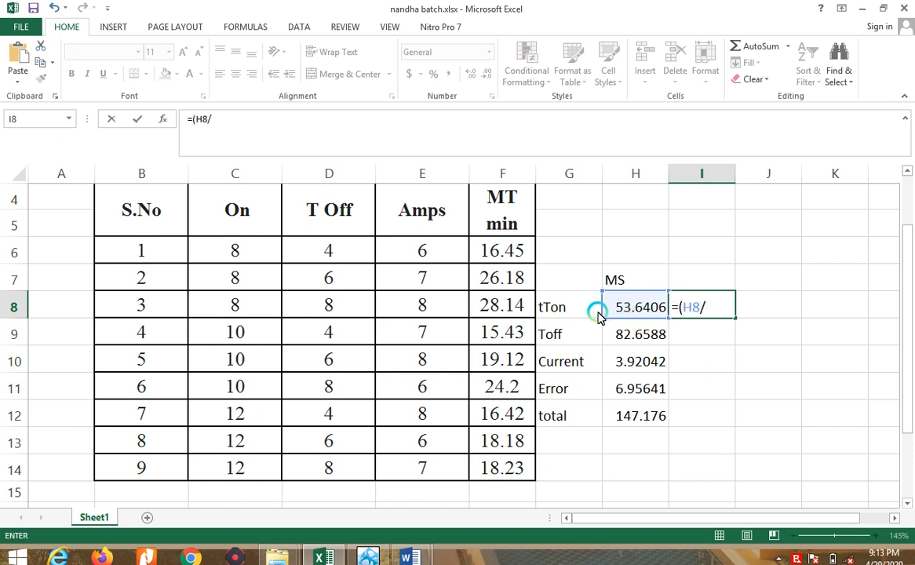
pyautogui.write('$')
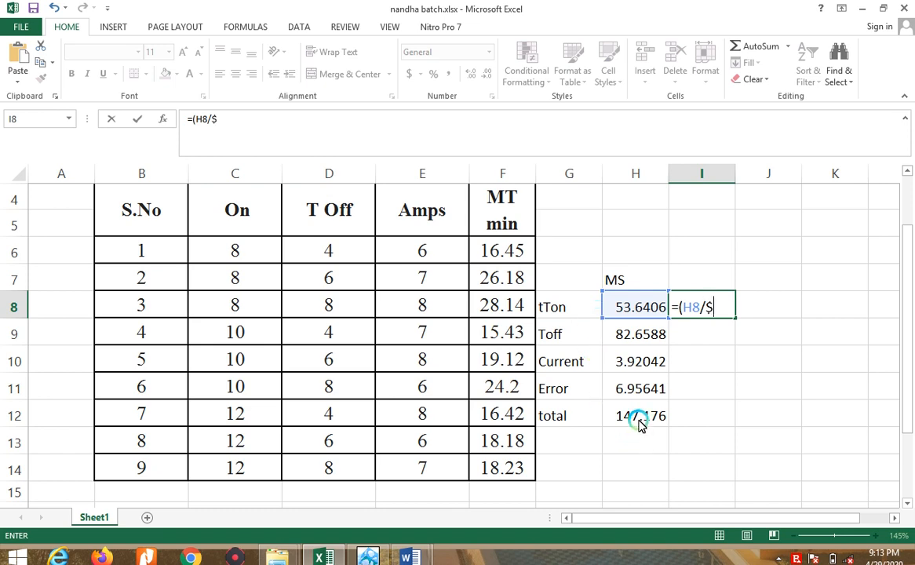
pyautogui.click(639, 423)
pyautogui.press('Escape')
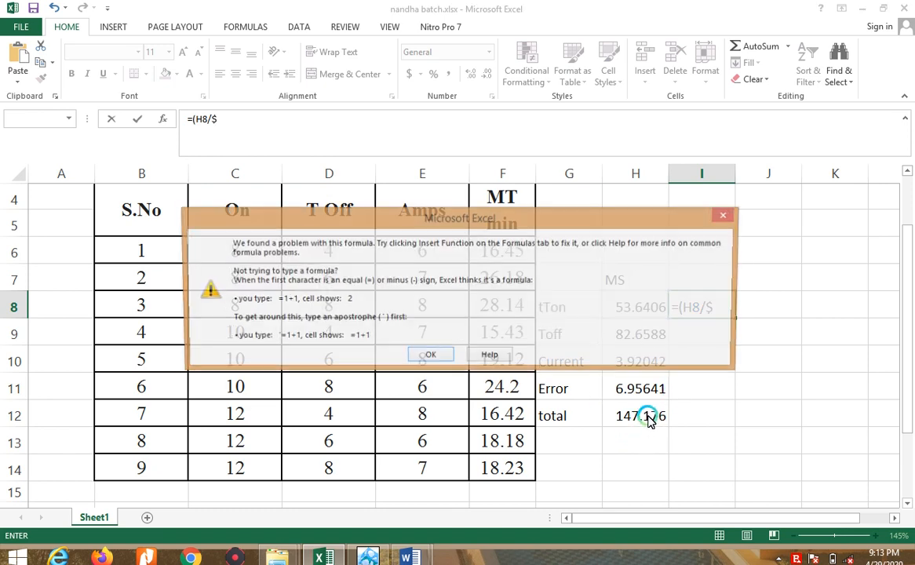
pyautogui.press('Escape')
pyautogui.press('BackSpace')
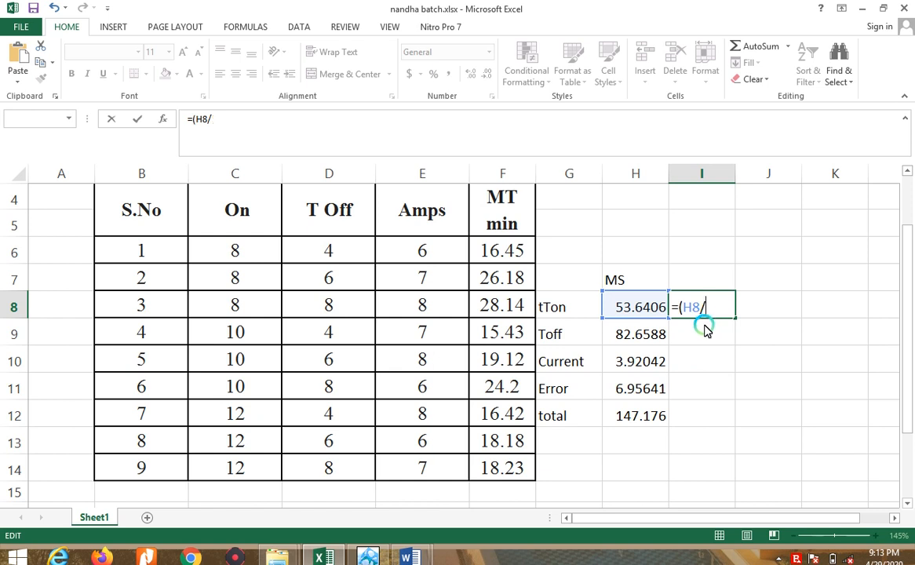
# Step: Complete the percentage formula in I8 with the total as divisor, giving =(H8/H12)*100
pyautogui.click(640, 416)
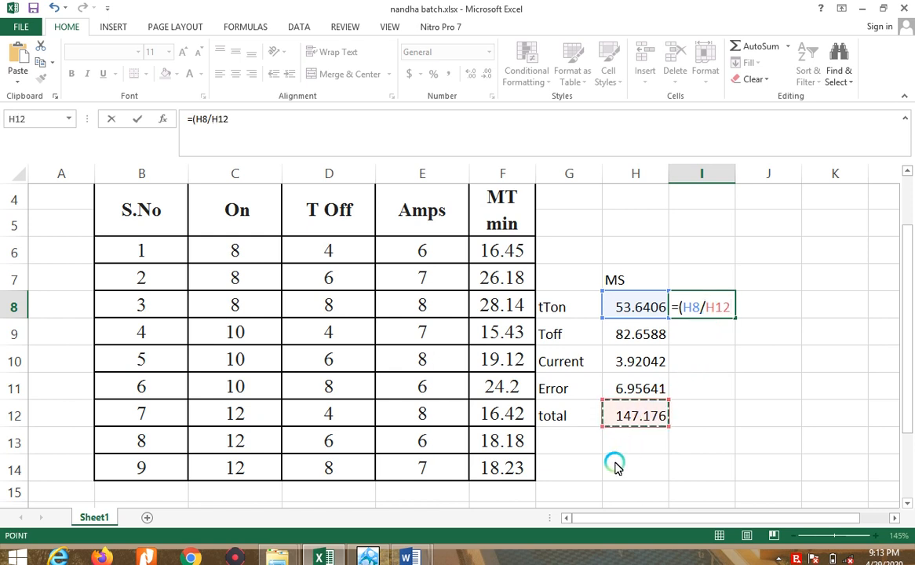
pyautogui.write(')*100')
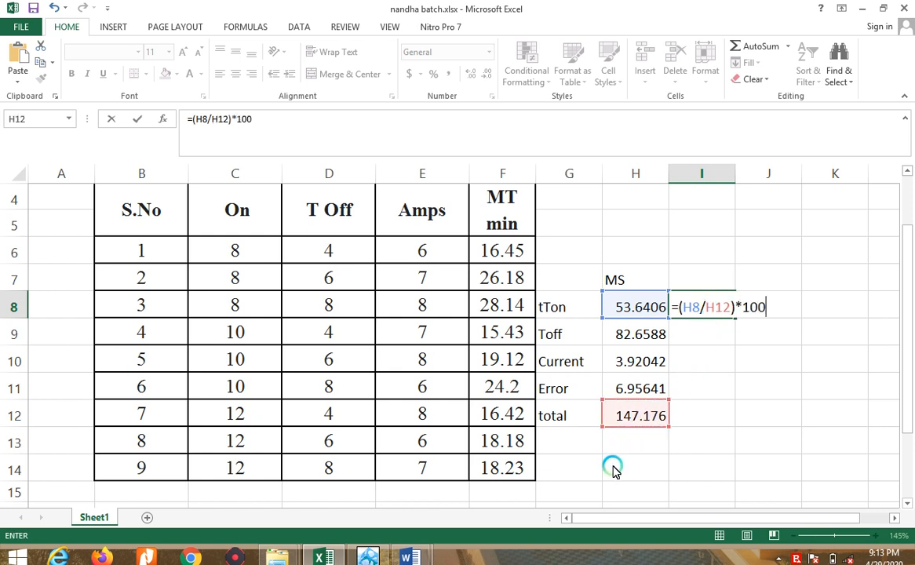
pyautogui.press('Return')
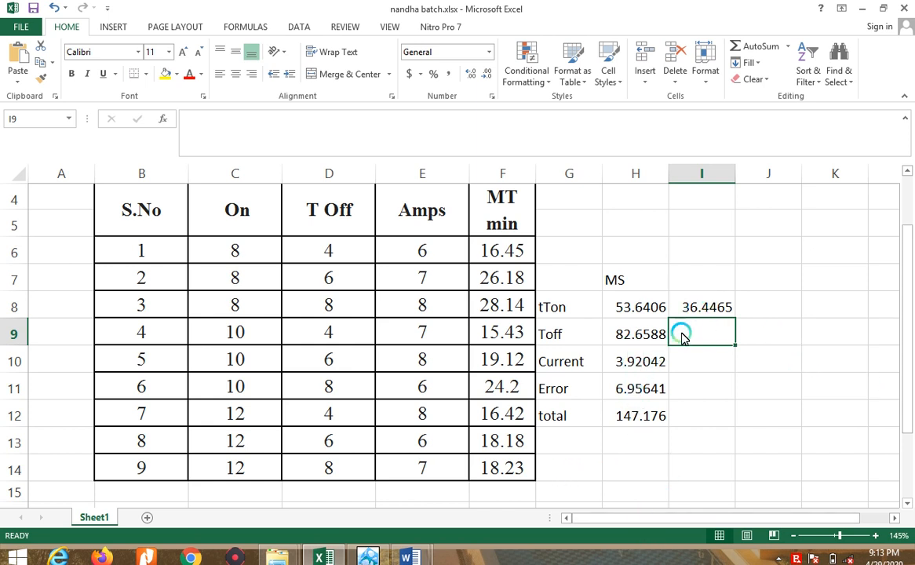
# Step: Make the reference to the total absolute in the I8 formula, giving =(H8/$H$12)*100
pyautogui.click(704, 309)
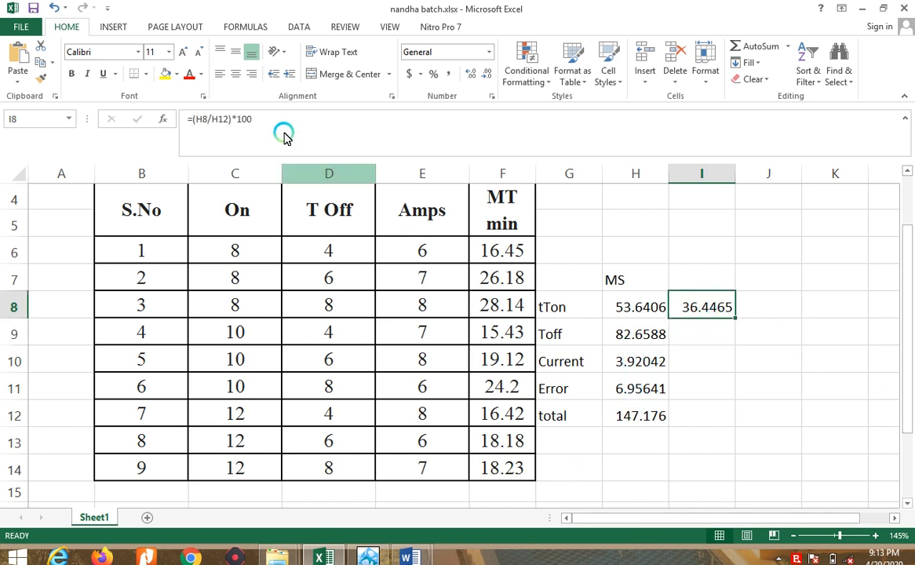
pyautogui.click(211, 118)
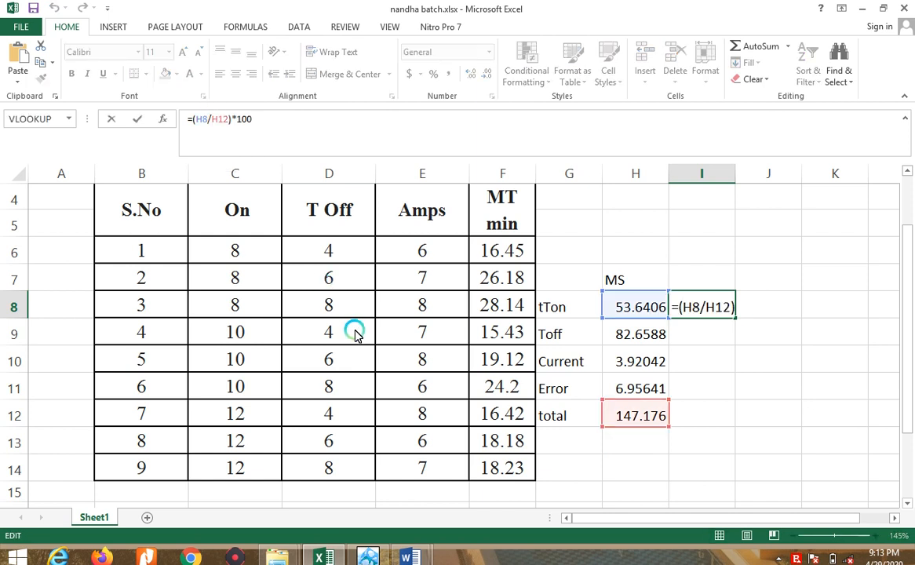
pyautogui.write('$')
pyautogui.press('Right')
pyautogui.write('$')
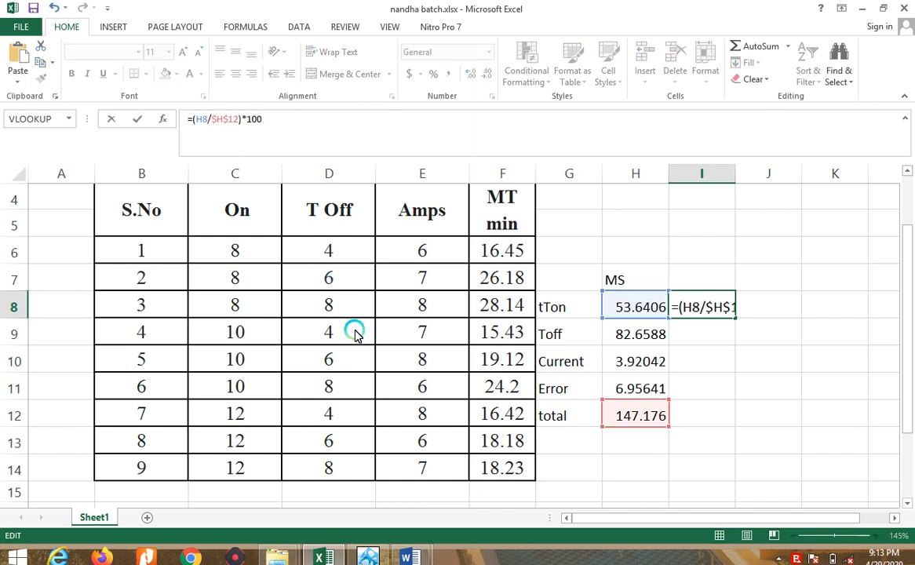
pyautogui.press('Return')
pyautogui.click(681, 318)
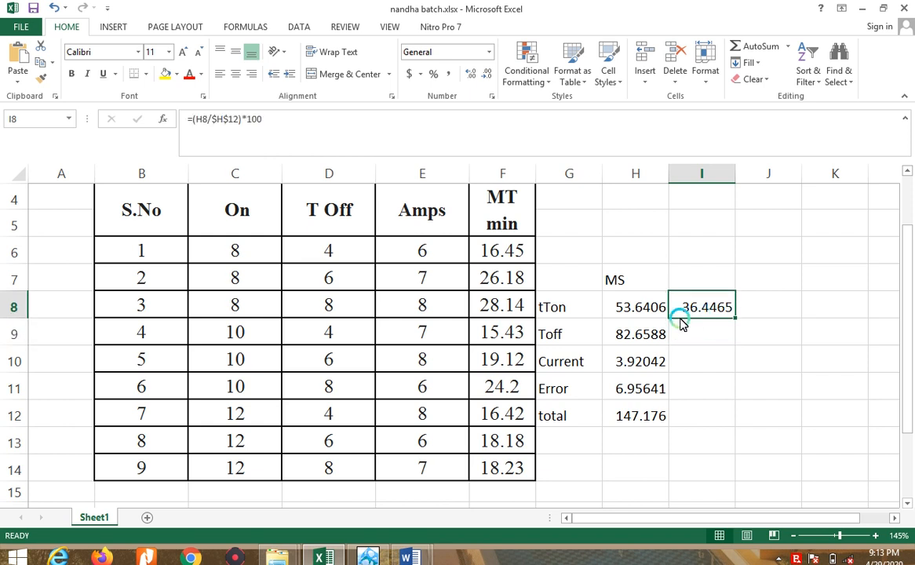
# Step: Calculate the percentage contribution of Toff in I9 with the formula =(H9/H12)*100
pyautogui.click(640, 332)
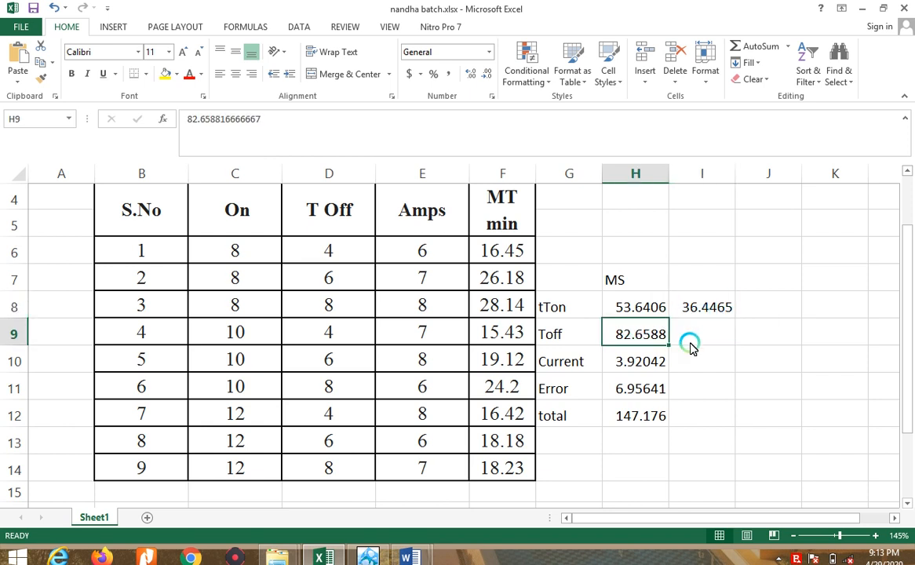
pyautogui.click(701, 336)
pyautogui.write('=')
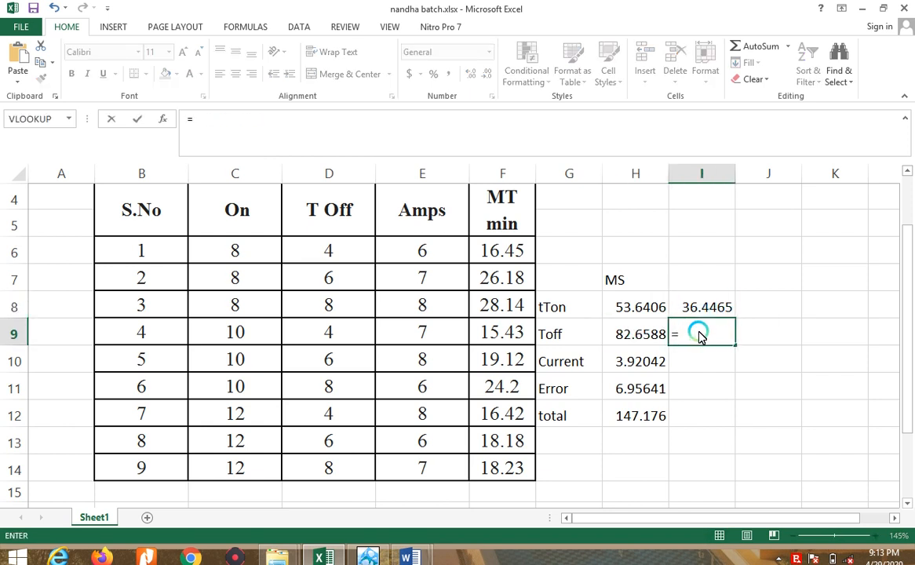
pyautogui.write('(')
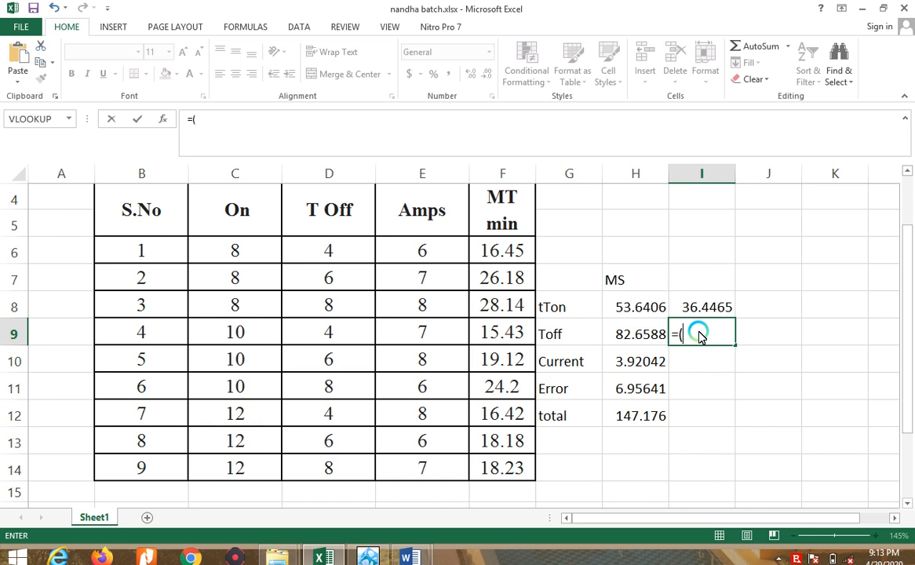
pyautogui.click(631, 336)
pyautogui.write('/')
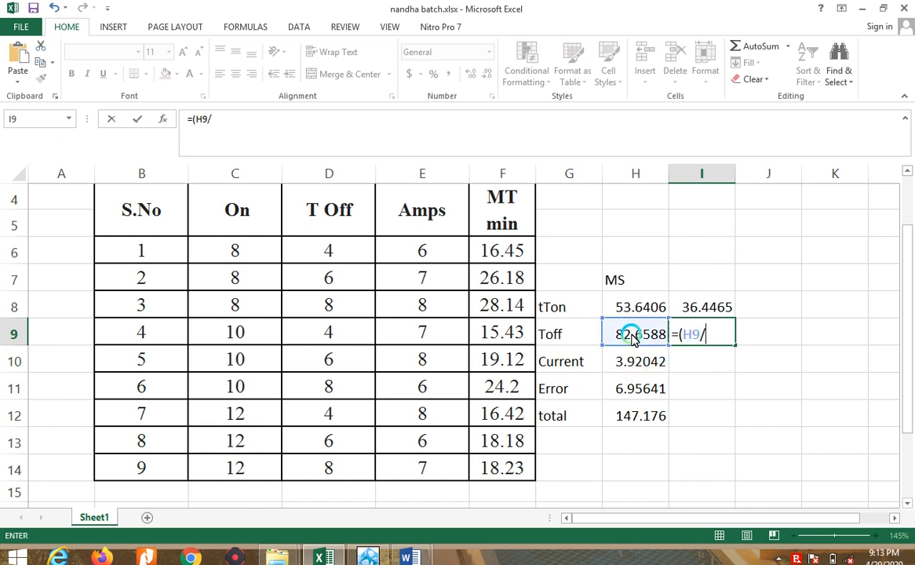
pyautogui.click(619, 411)
pyautogui.write(')*100')
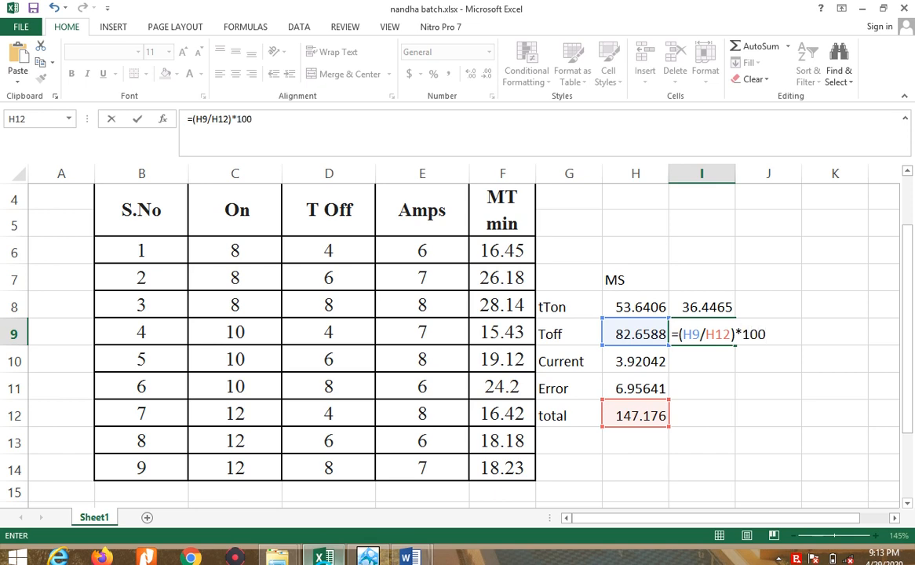
pyautogui.press('Return')
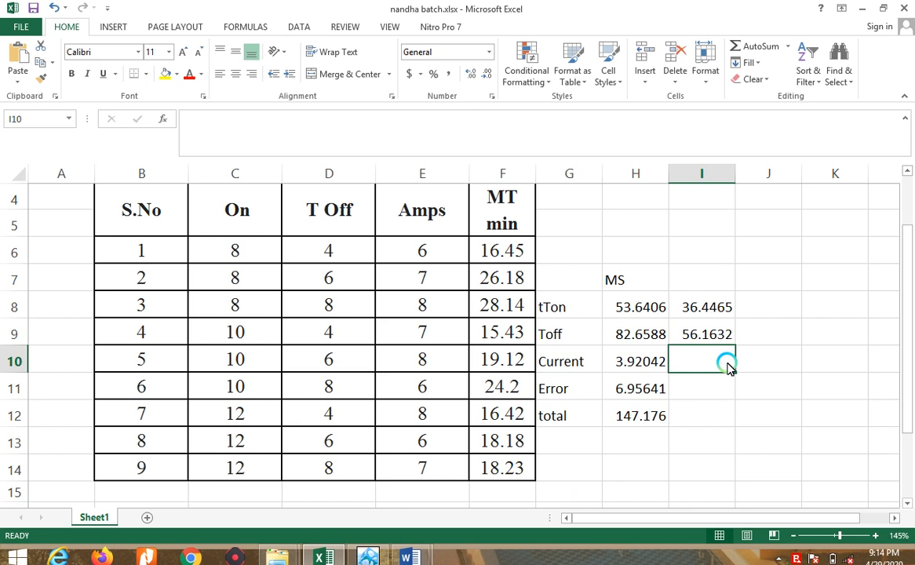
# Step: Calculate the percentage contribution of Current in I10 with the formula =(H10/H12)*100
pyautogui.write('=(')
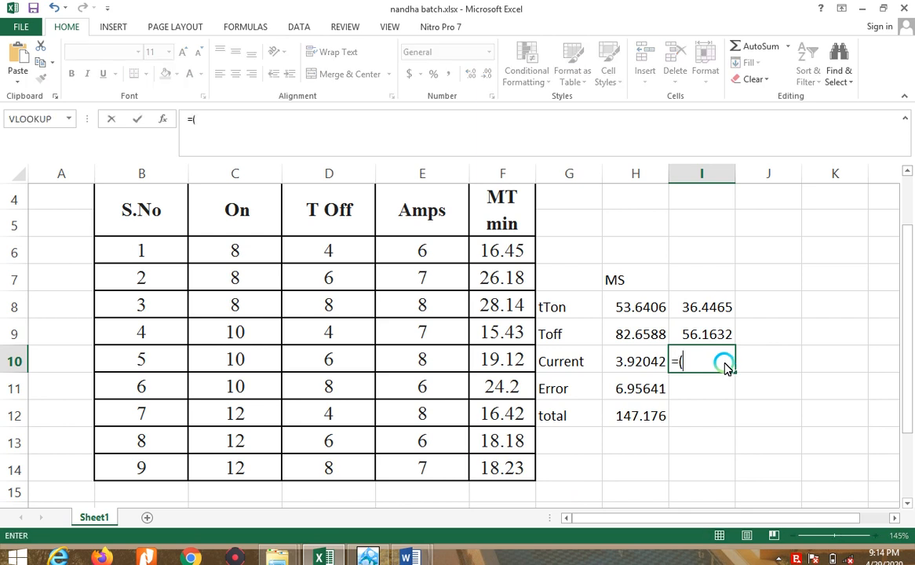
pyautogui.click(642, 362)
pyautogui.write('/')
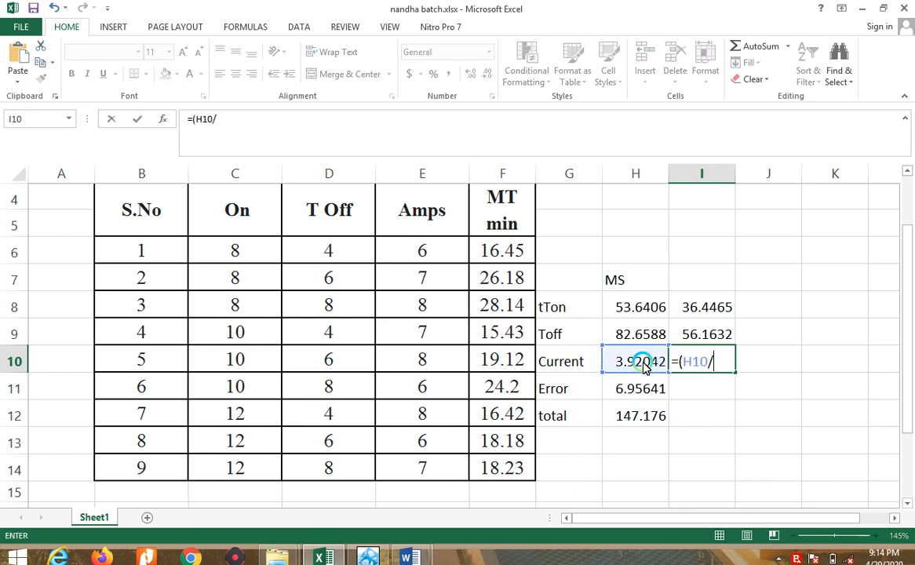
pyautogui.click(637, 420)
pyautogui.write(')')
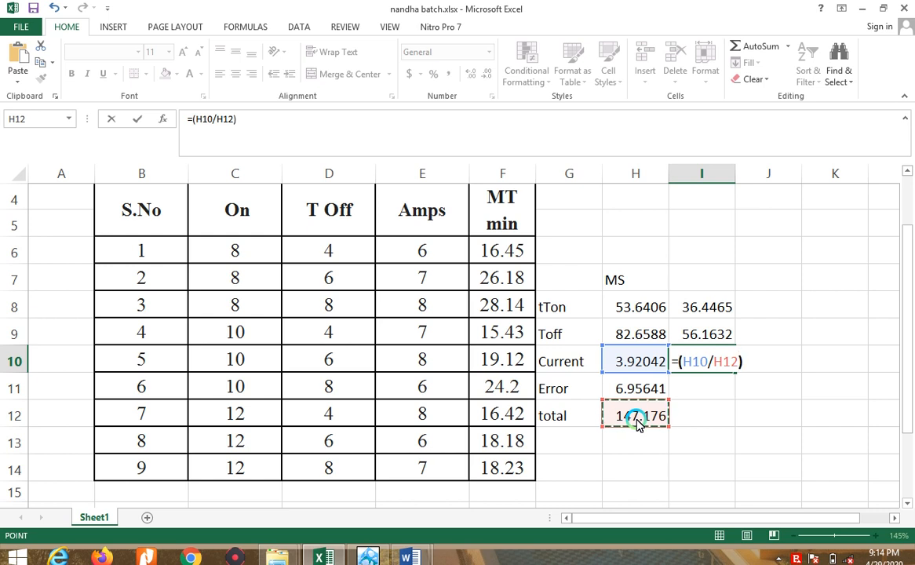
pyautogui.write('*100')
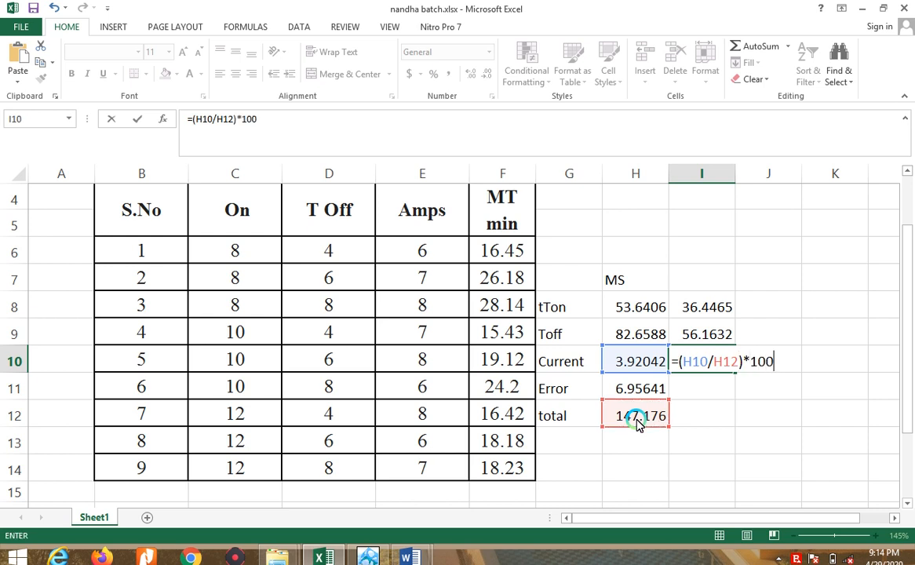
pyautogui.press('Return')
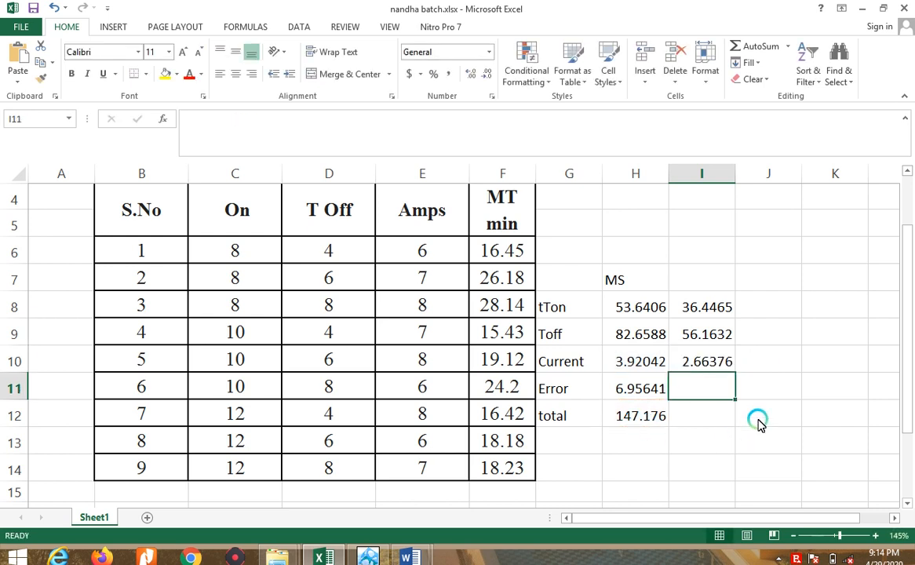
# Step: Calculate the percentage contribution of Error in I11 with the formula =(H11/H12)*100
pyautogui.write('=')
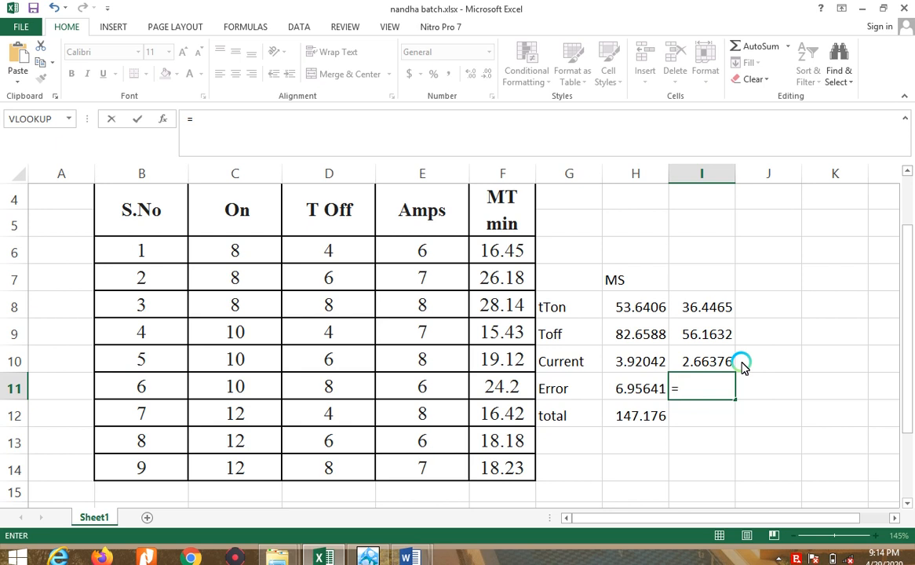
pyautogui.write('(')
pyautogui.click(634, 388)
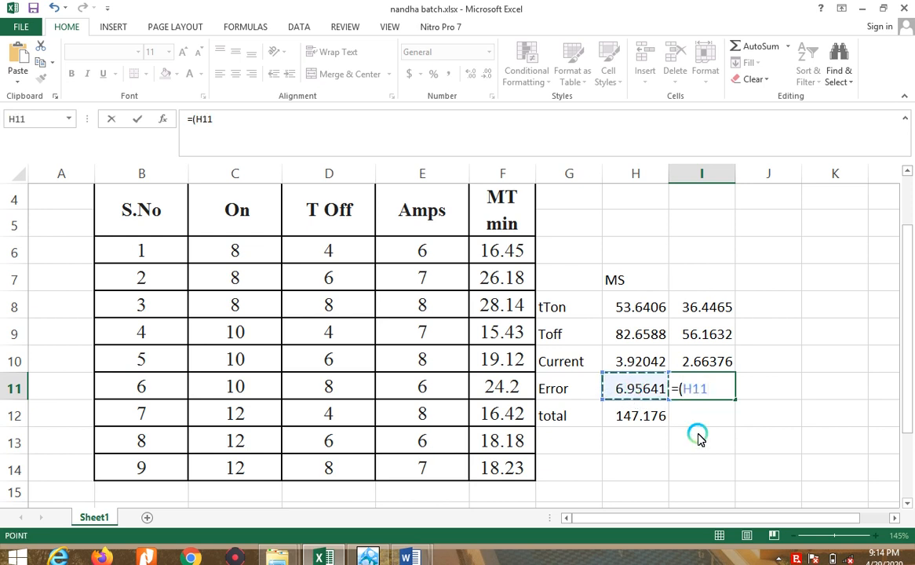
pyautogui.write('/')
pyautogui.click(645, 415)
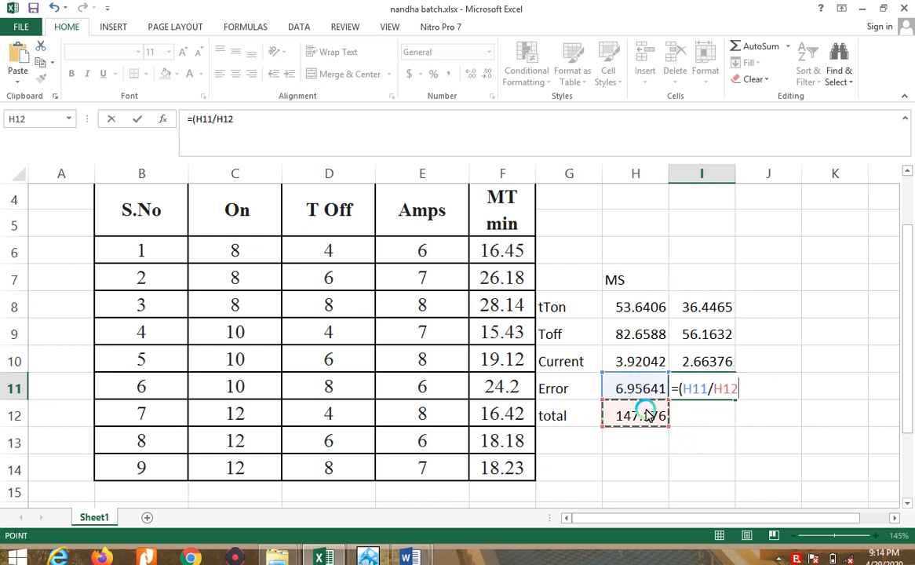
pyautogui.write(')')
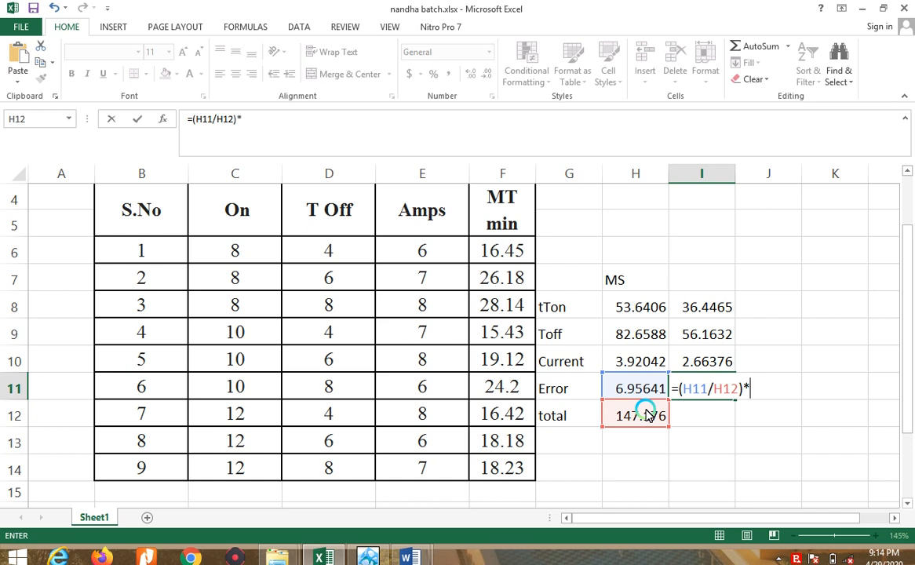
pyautogui.write('*100')
pyautogui.press('Return')
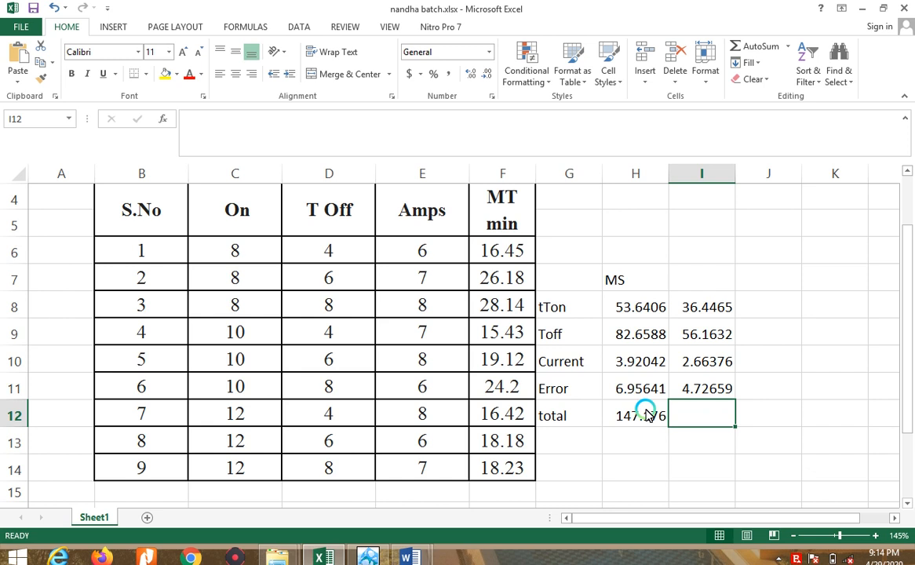
# Step: Review the mean squares in H8:H11 and compare the percentage contributions of Ton, Toff and Current in column I
pyautogui.moveTo(627, 314); pyautogui.dragTo(628, 381)
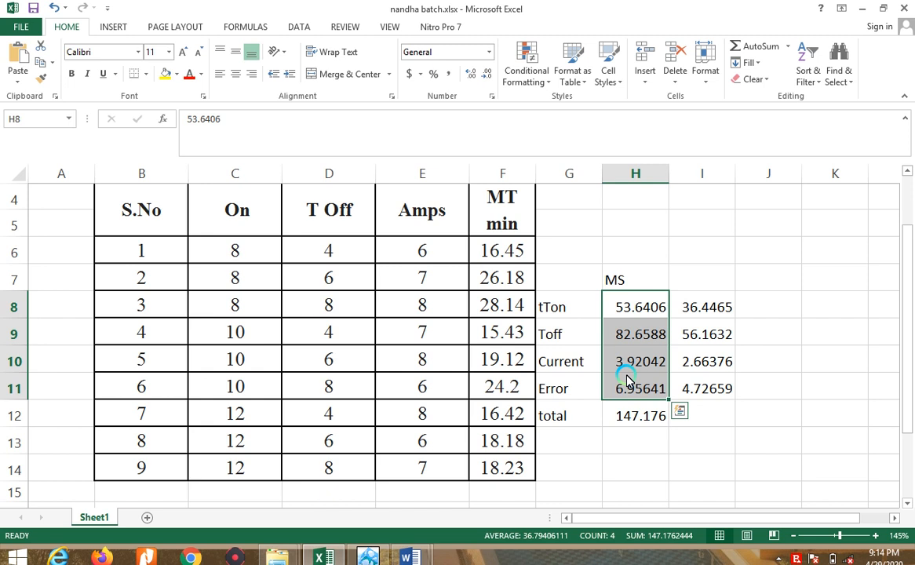
pyautogui.click(716, 335)
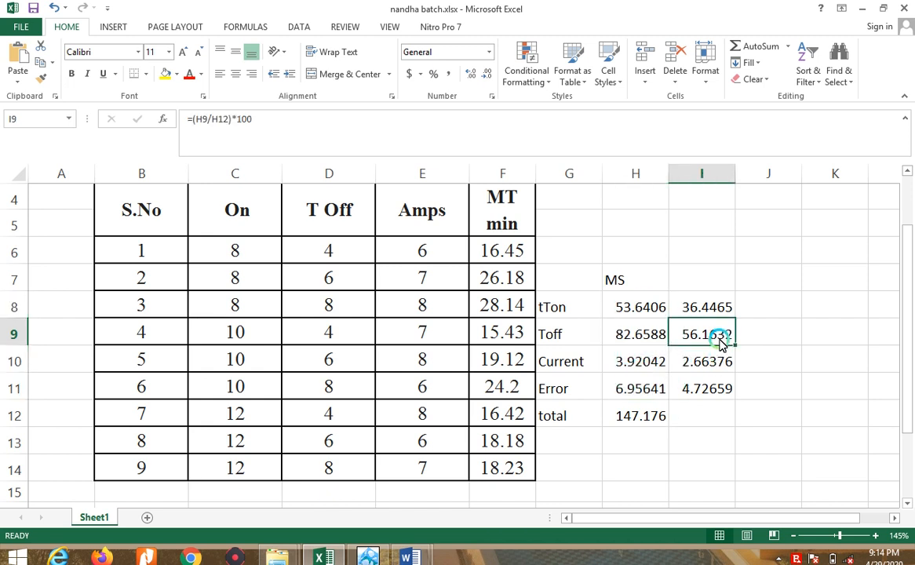
pyautogui.click(591, 334)
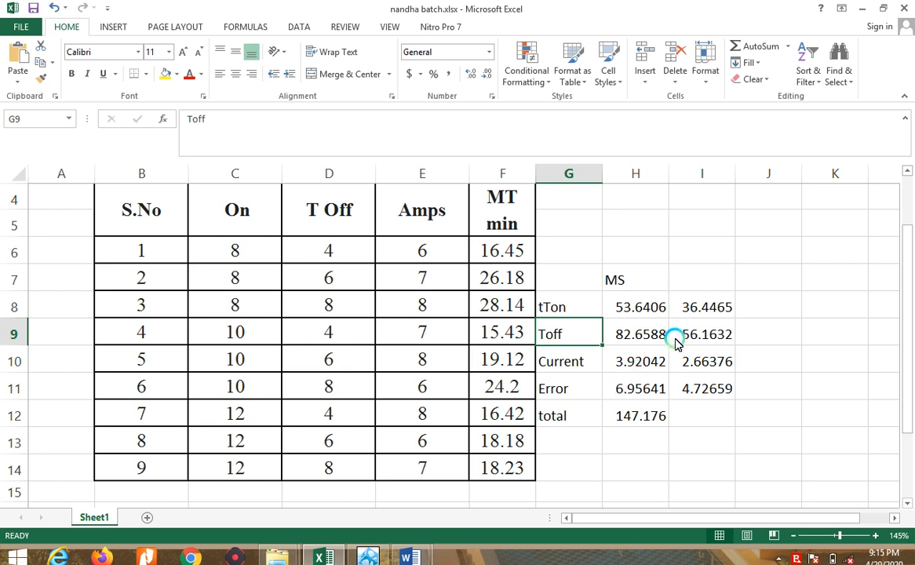
pyautogui.click(687, 306)
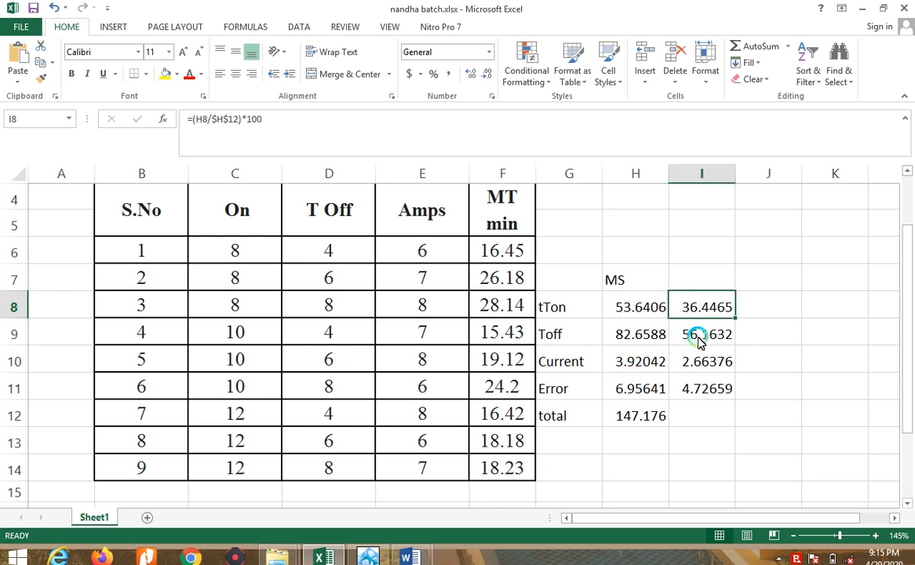
pyautogui.click(578, 310)
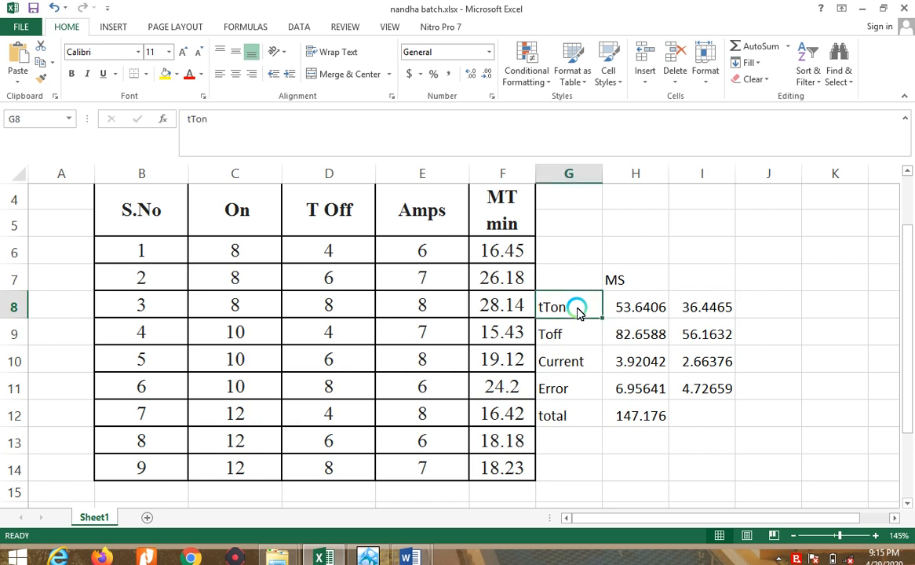
pyautogui.moveTo(688, 307); pyautogui.dragTo(695, 322)
pyautogui.click(695, 361)
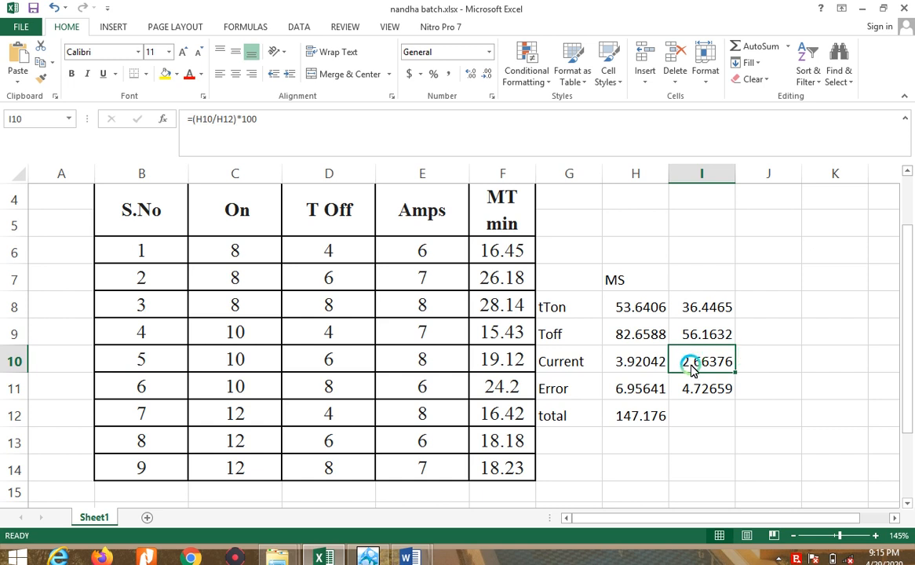
pyautogui.click(774, 342)
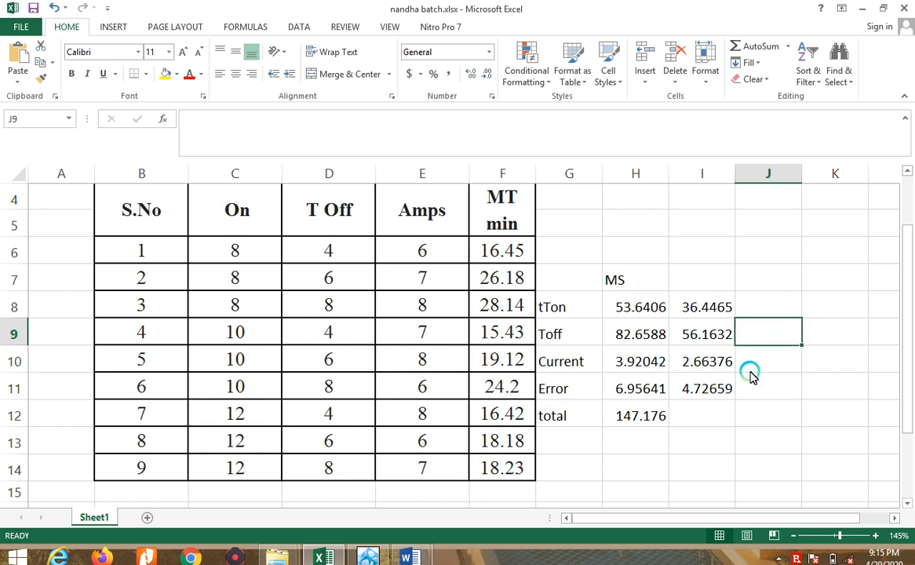
# Step: Check the ANOVA table in Design-Expert, and return to Excel to review the experiment data in C6:F14
pyautogui.click(367, 558)
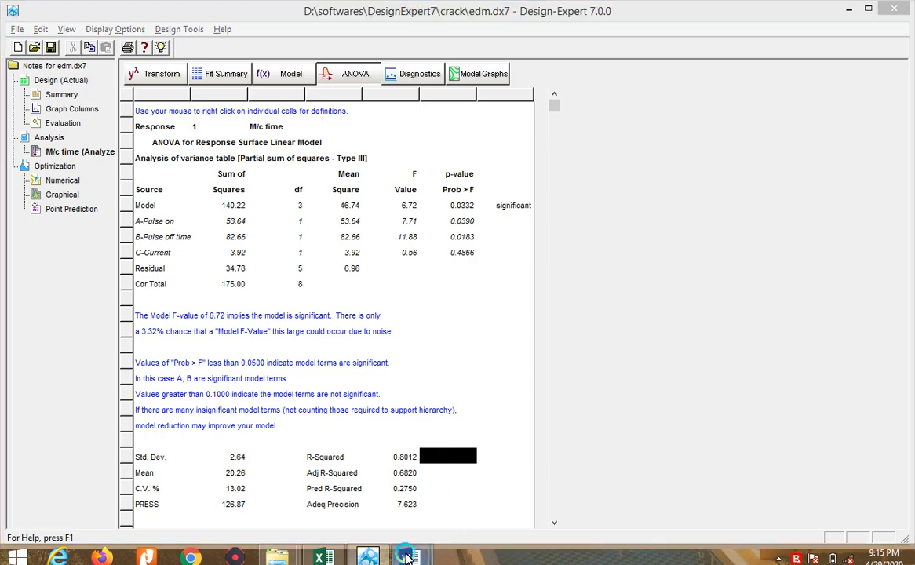
pyautogui.moveTo(410, 555)
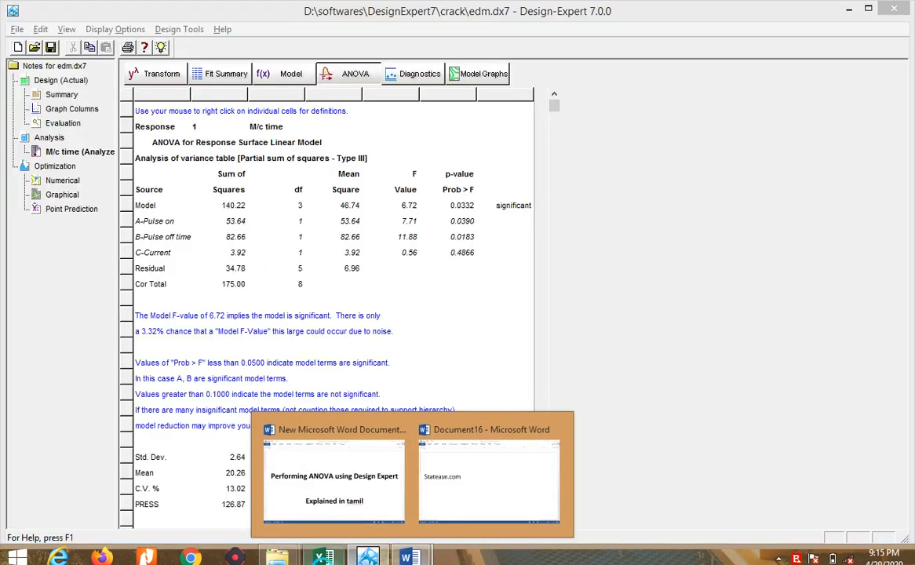
pyautogui.click(320, 557)
pyautogui.moveTo(206, 248); pyautogui.dragTo(499, 473)
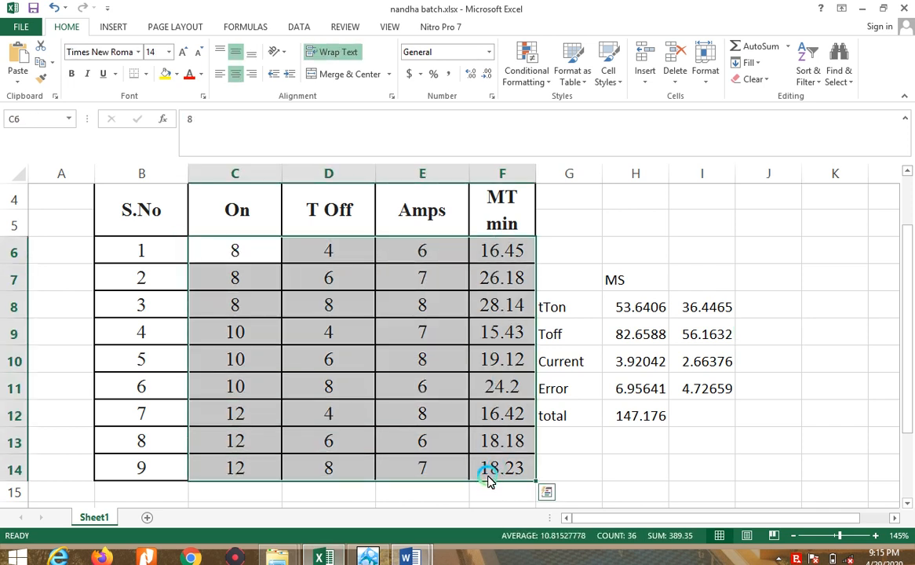
pyautogui.moveTo(416, 558)
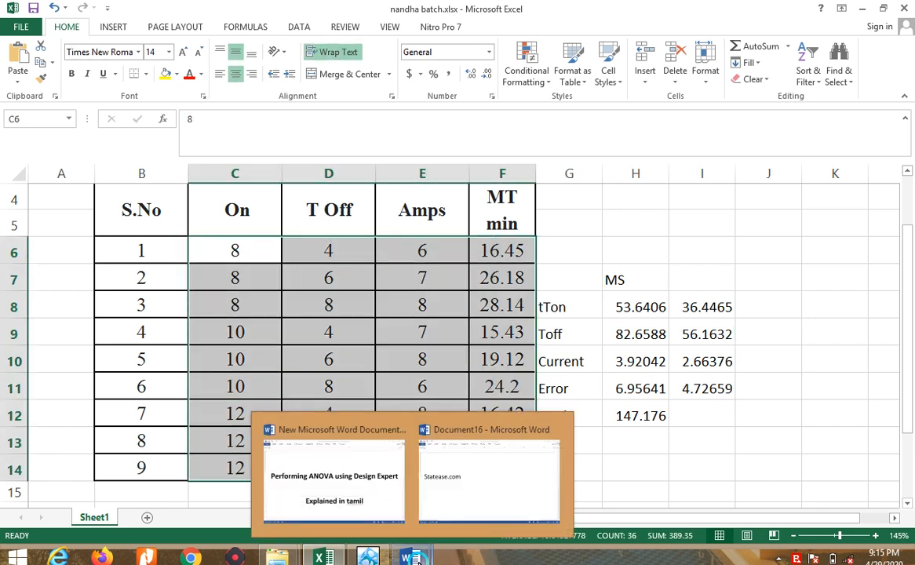
# Step: Switch to Design-Expert and examine the ANOVA report through to the final equations in coded and actual factors
pyautogui.click(334, 475)
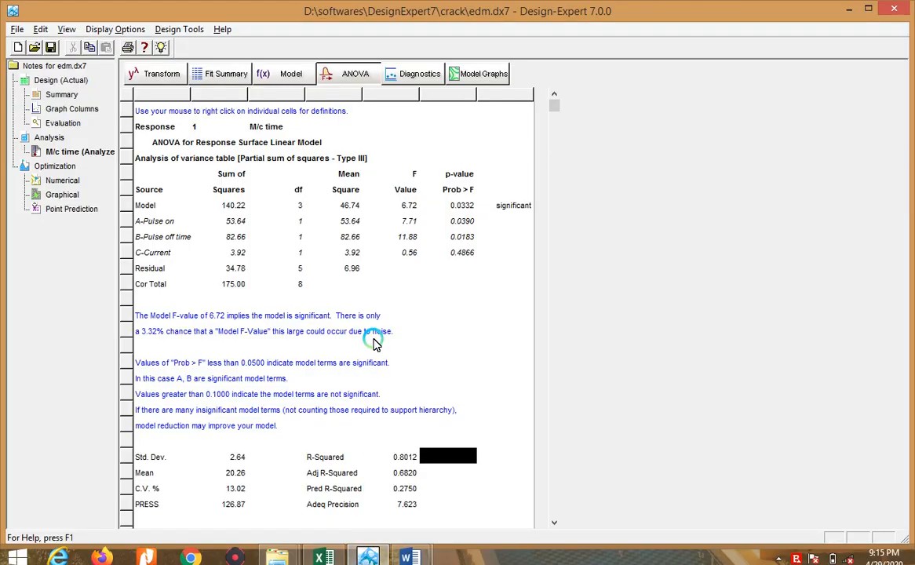
pyautogui.scroll(-2, 385, 337)
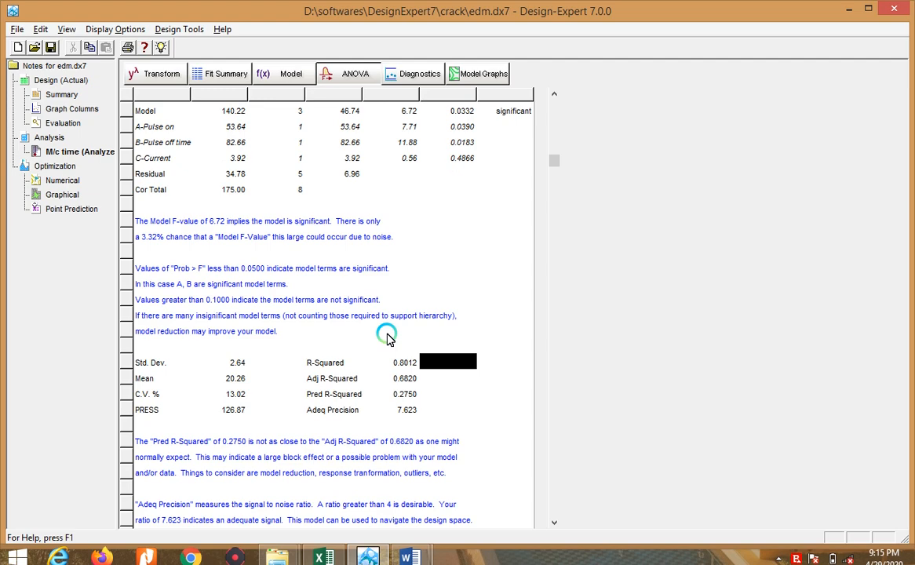
pyautogui.scroll(-4, 387, 336)
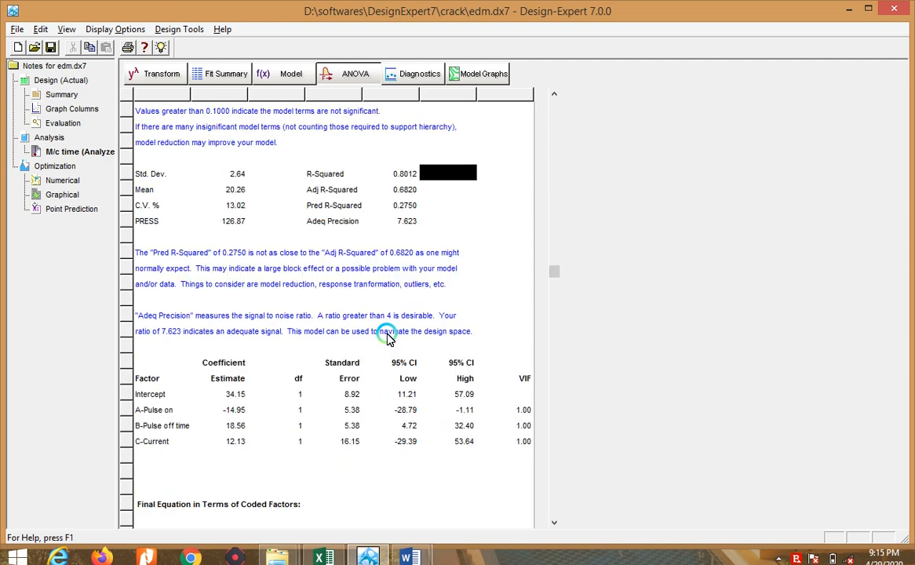
pyautogui.scroll(-5, 387, 335)
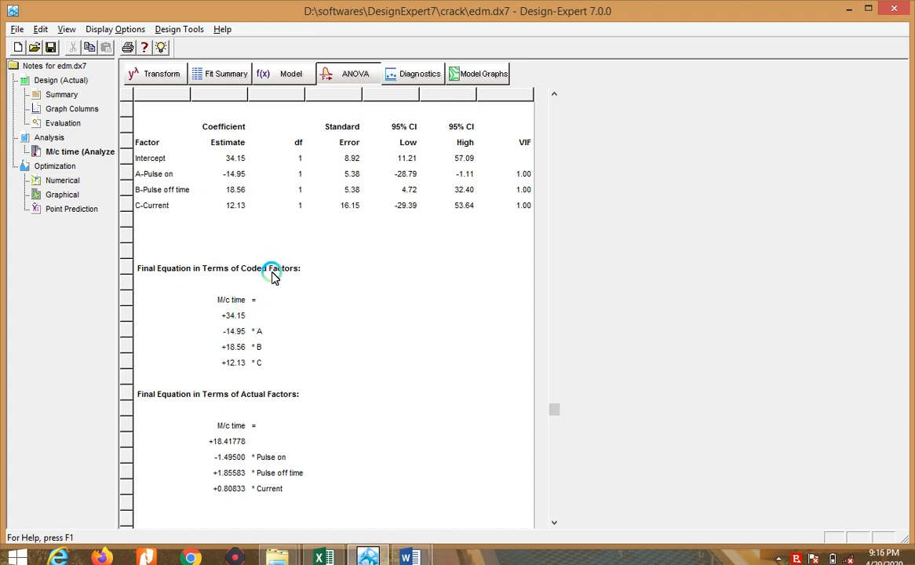
pyautogui.moveTo(225, 299); pyautogui.dragTo(254, 359)
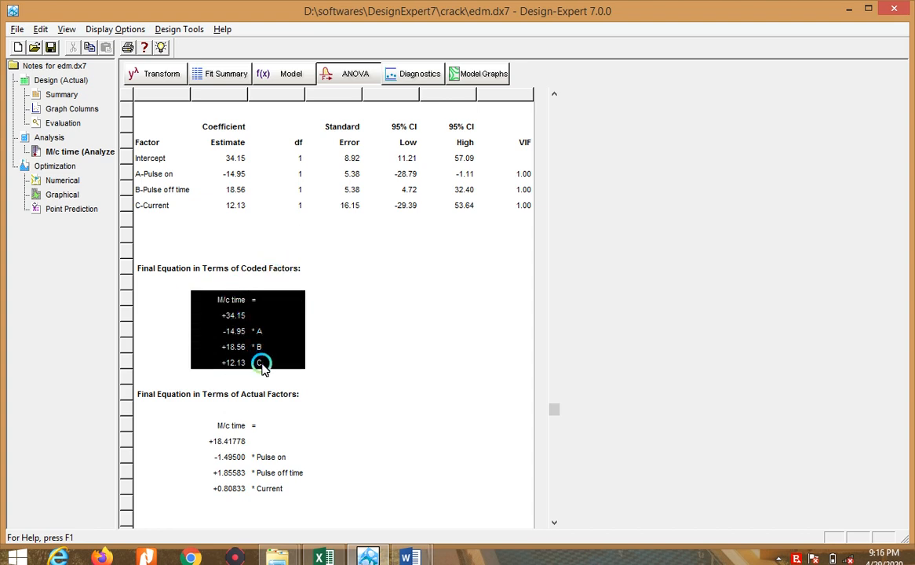
pyautogui.moveTo(241, 427); pyautogui.dragTo(265, 488)
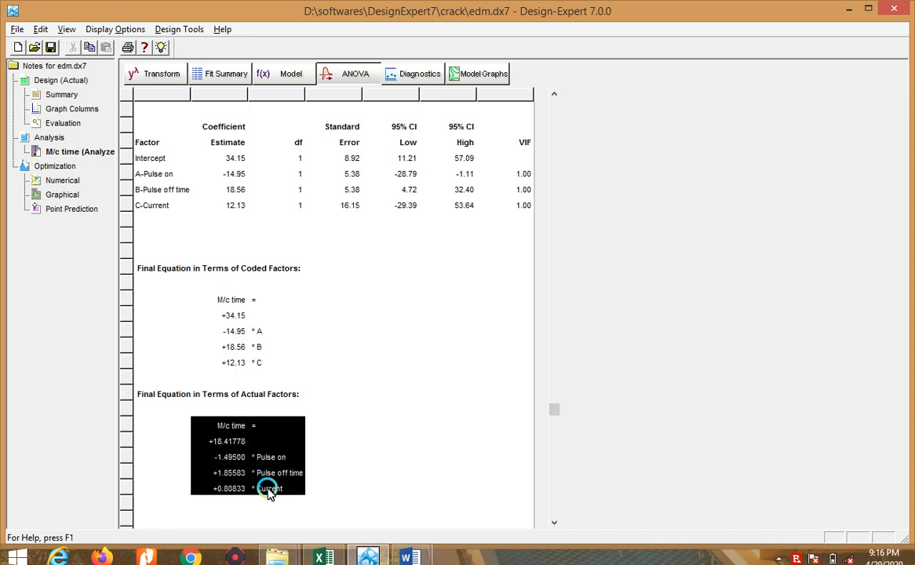
# Step: Copy the complete M/c time equation in terms of actual factors from the ANOVA report
pyautogui.click(337, 343)
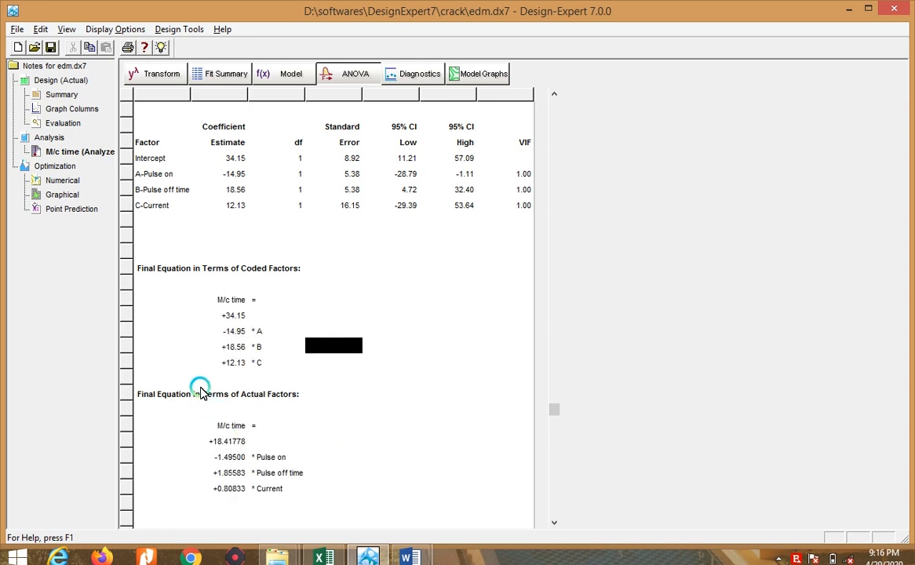
pyautogui.click(286, 410)
pyautogui.moveTo(255, 441); pyautogui.dragTo(276, 489)
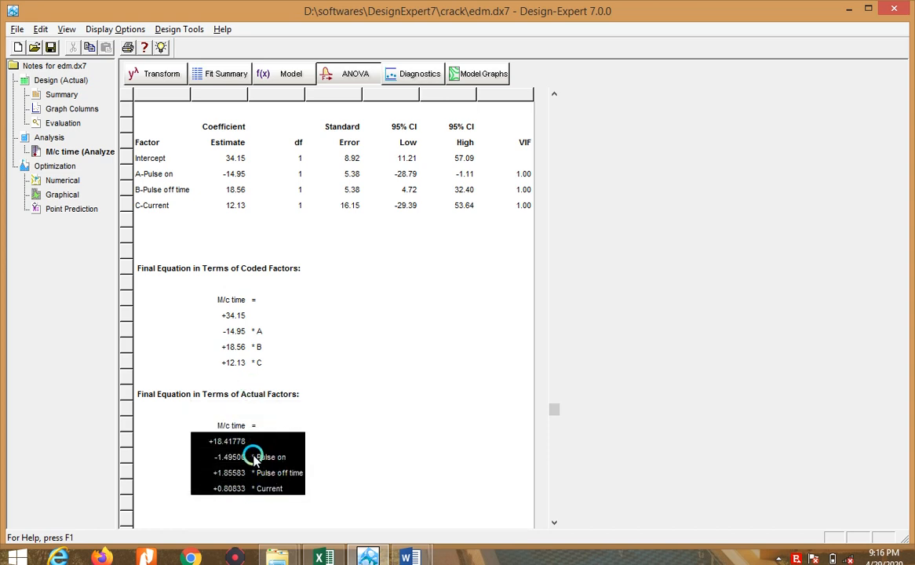
pyautogui.moveTo(233, 425); pyautogui.dragTo(268, 488)
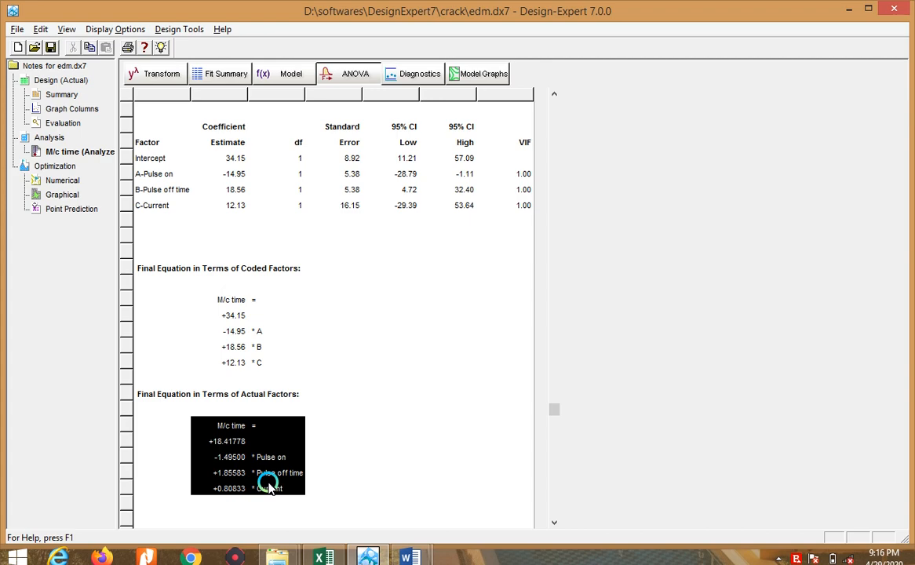
# Step: Switch to Excel and paste the actual-factor M/c time equation below the data table, starting in cell C18
pyautogui.click(325, 557)
pyautogui.click(328, 558)
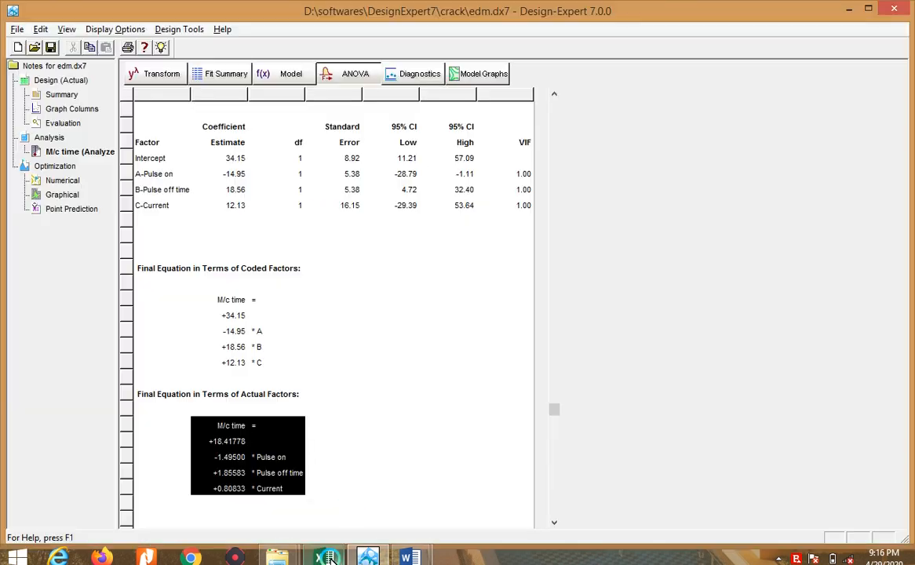
pyautogui.click(325, 557)
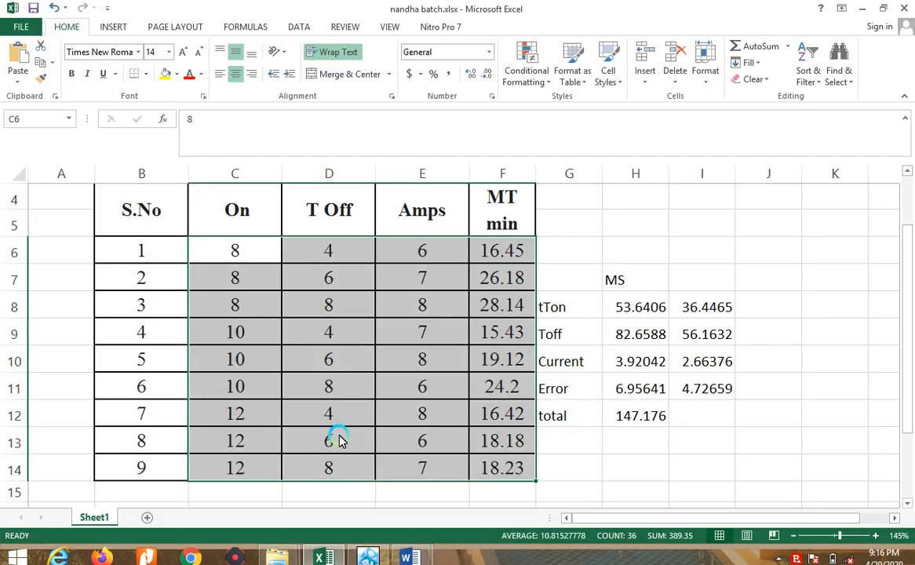
pyautogui.scroll(-2, 502, 443)
pyautogui.click(231, 402)
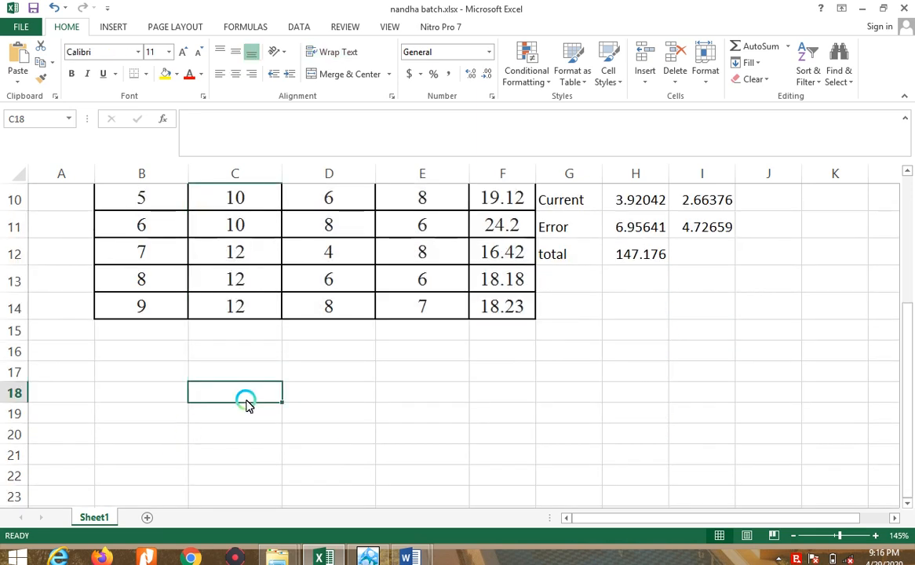
pyautogui.write('M/c time\t= 18.41777778\t -1.495\t* Pulse on 1.855833333\t* Pulse off time 0.808333333\t* Current')
pyautogui.click(408, 434)
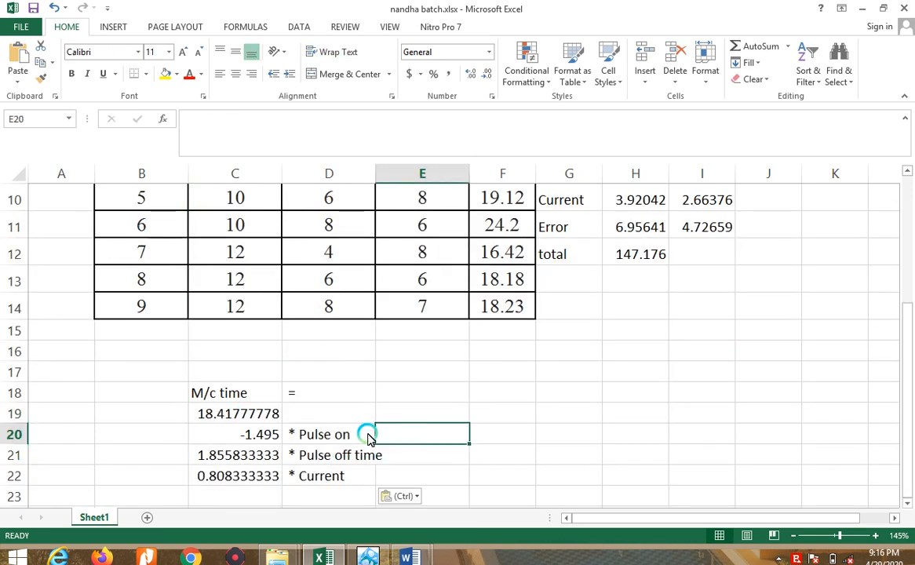
pyautogui.scroll(2, 257, 361)
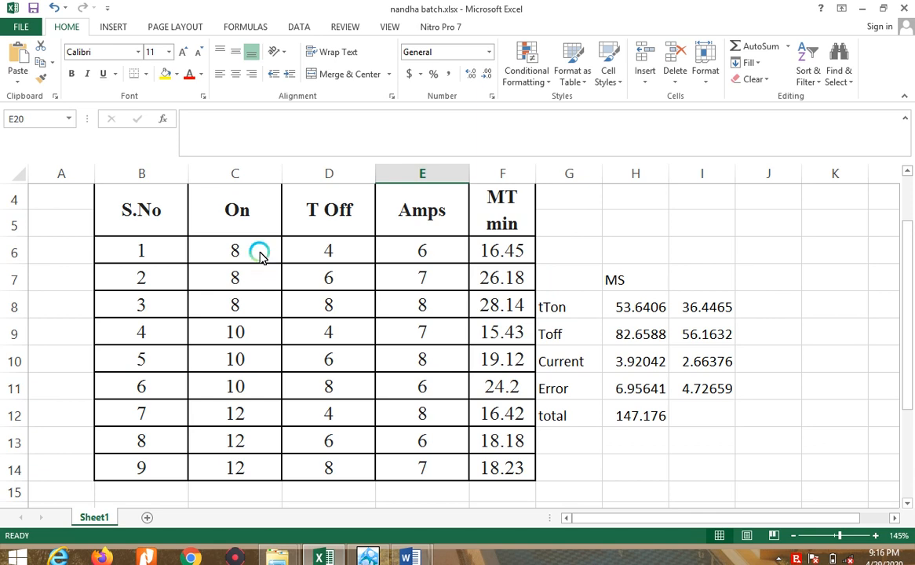
# Step: Compare the factor settings in C6:E14 and the first MT value in F6 with the pasted M/c time equation
pyautogui.moveTo(260, 255); pyautogui.dragTo(408, 468)
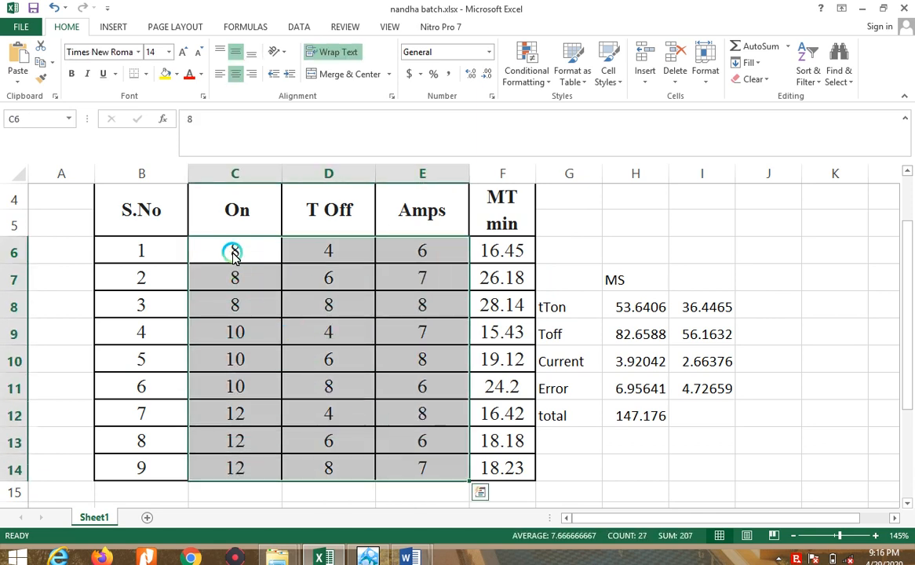
pyautogui.moveTo(234, 254); pyautogui.dragTo(414, 241)
pyautogui.scroll(-4, 415, 349)
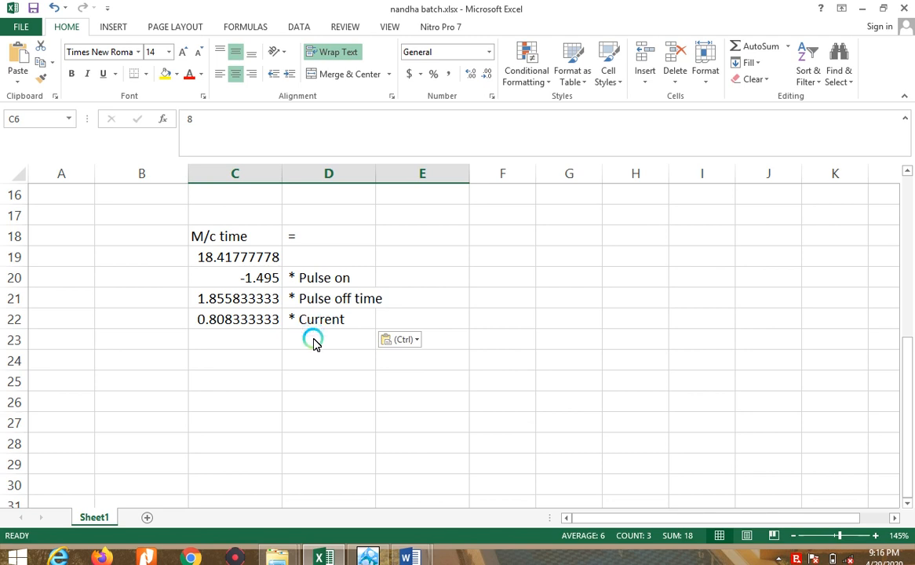
pyautogui.scroll(3, 286, 297)
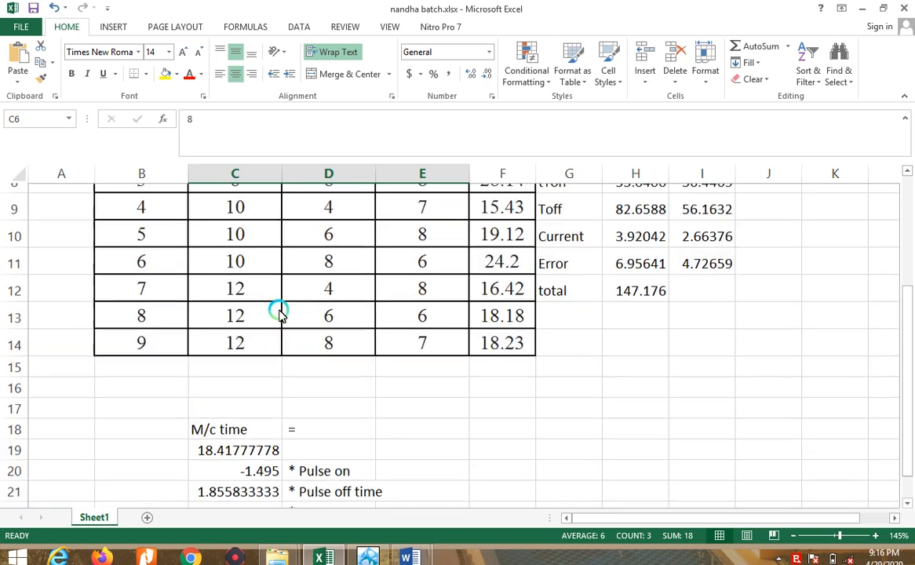
pyautogui.scroll(3, 283, 313)
pyautogui.click(510, 313)
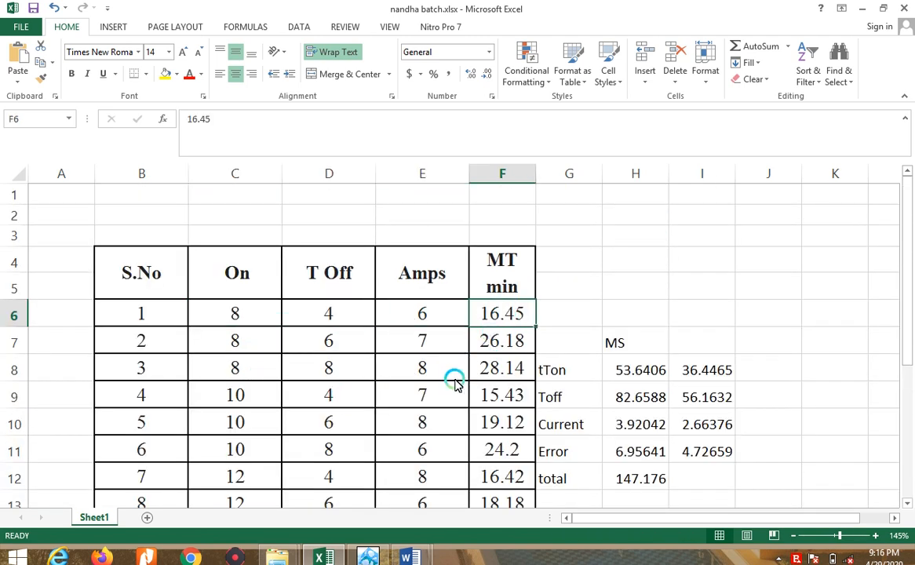
pyautogui.scroll(-4, 455, 382)
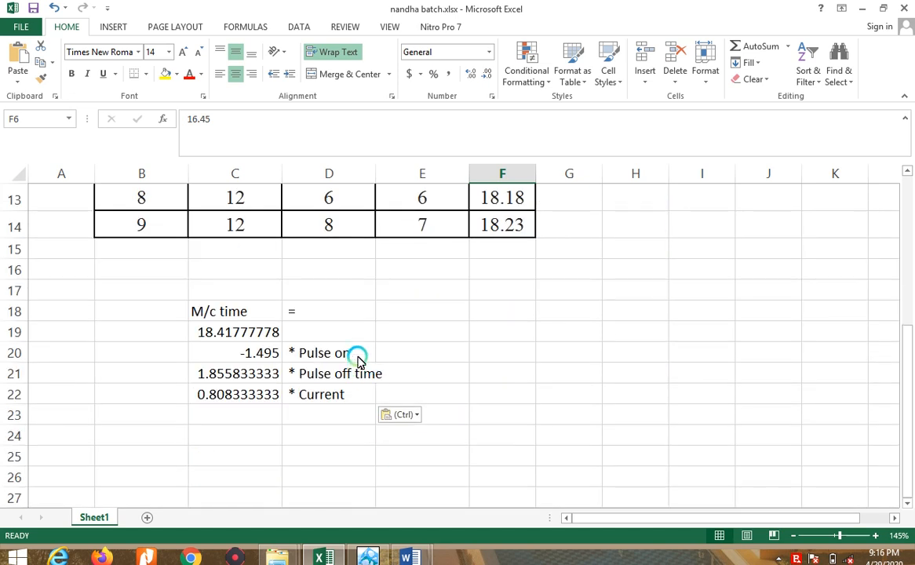
pyautogui.scroll(4, 425, 353)
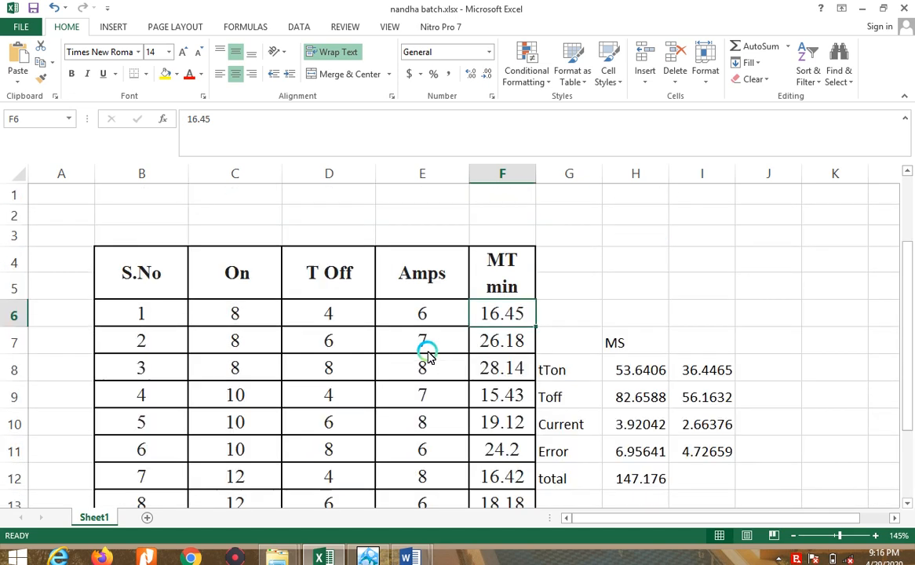
# Step: Review the measured machining times in F6:F14 against the equation's coefficients in C19:C22
pyautogui.moveTo(515, 310); pyautogui.dragTo(507, 496)
pyautogui.scroll(-2, 507, 470)
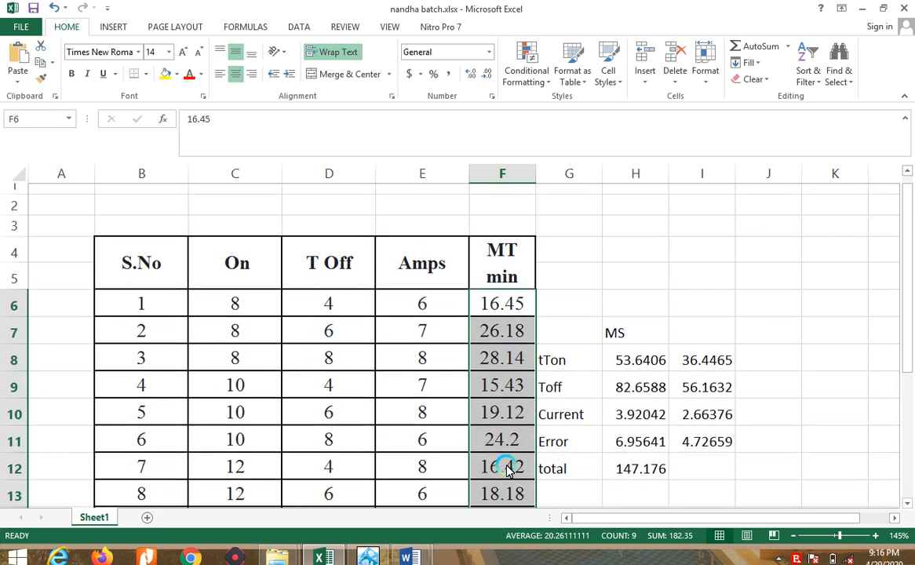
pyautogui.scroll(-2, 506, 468)
pyautogui.click(289, 290)
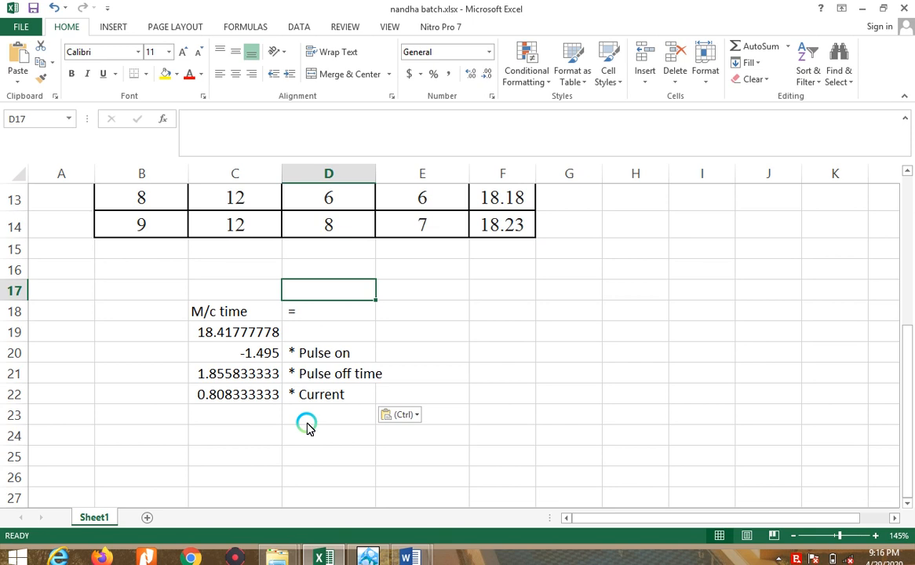
pyautogui.scroll(4, 411, 310)
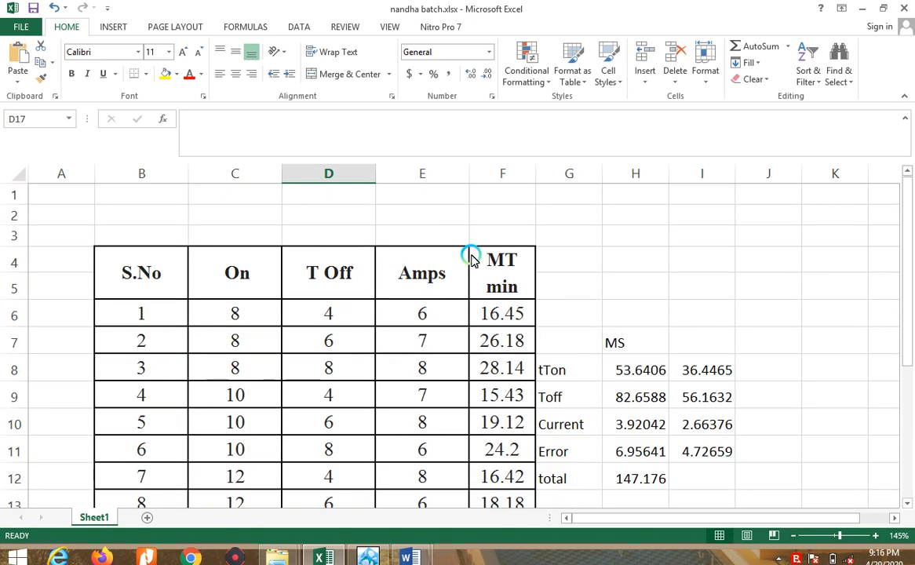
pyautogui.moveTo(486, 313); pyautogui.dragTo(509, 439)
pyautogui.scroll(-5, 509, 440)
pyautogui.click(244, 297)
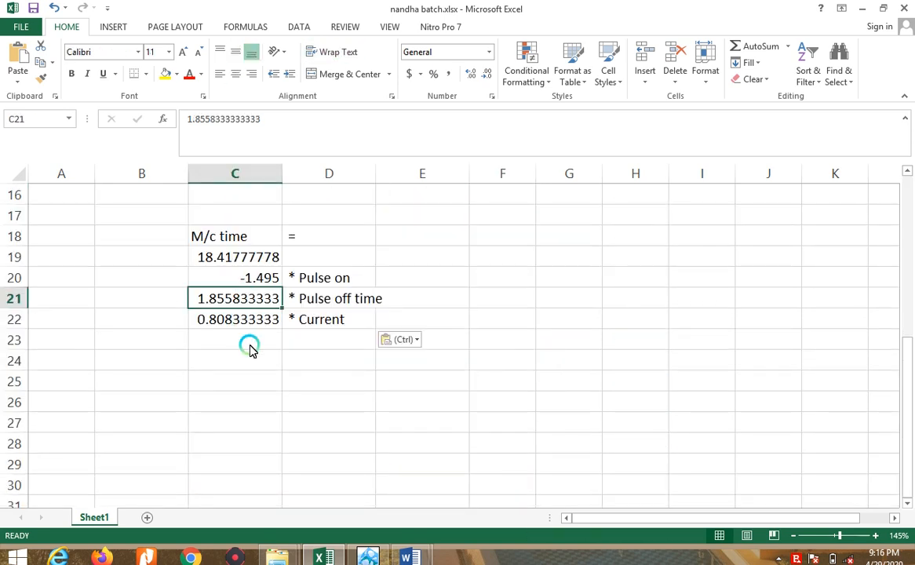
pyautogui.scroll(5, 250, 349)
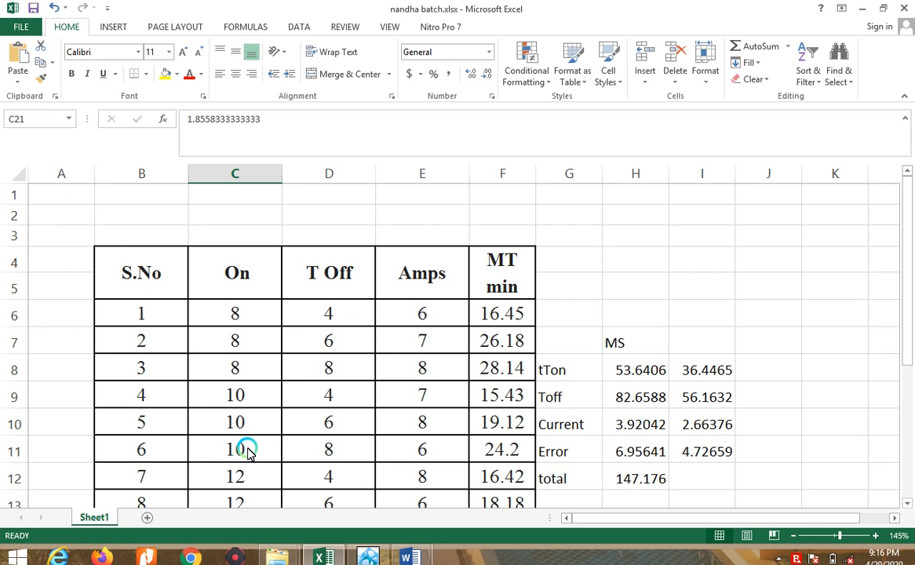
# Step: Check the error contribution formula in I11 and the Current coefficient in C22 alongside the experiment table
pyautogui.click(701, 451)
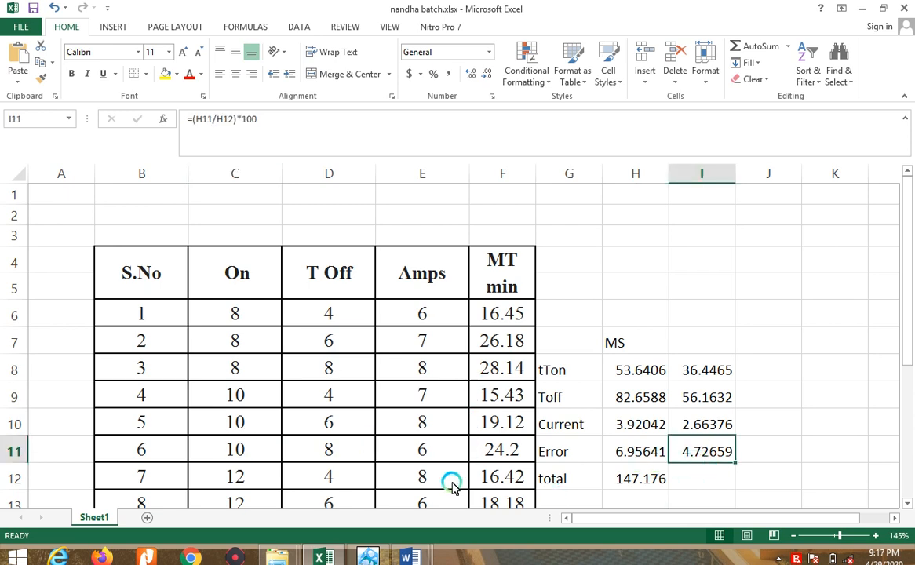
pyautogui.scroll(-4, 452, 484)
pyautogui.scroll(4, 451, 485)
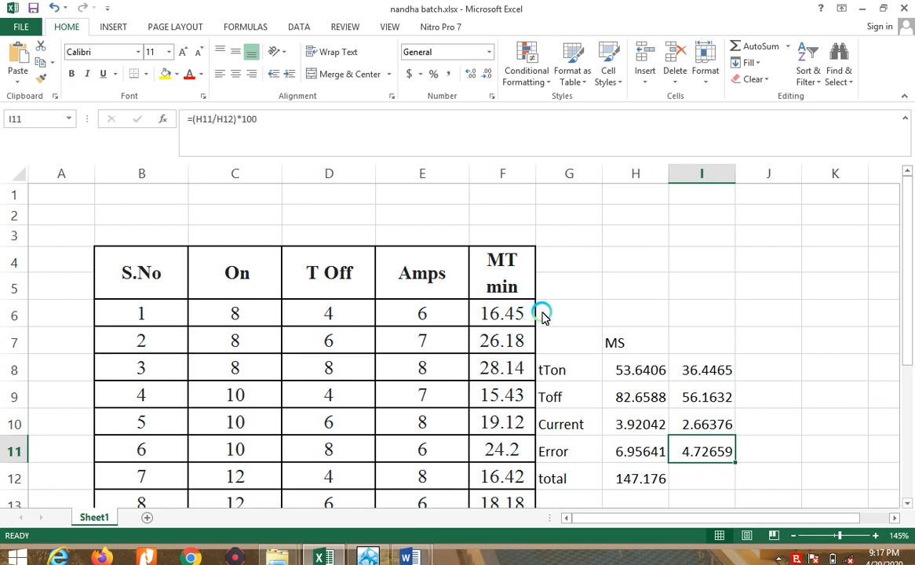
pyautogui.scroll(-4, 542, 314)
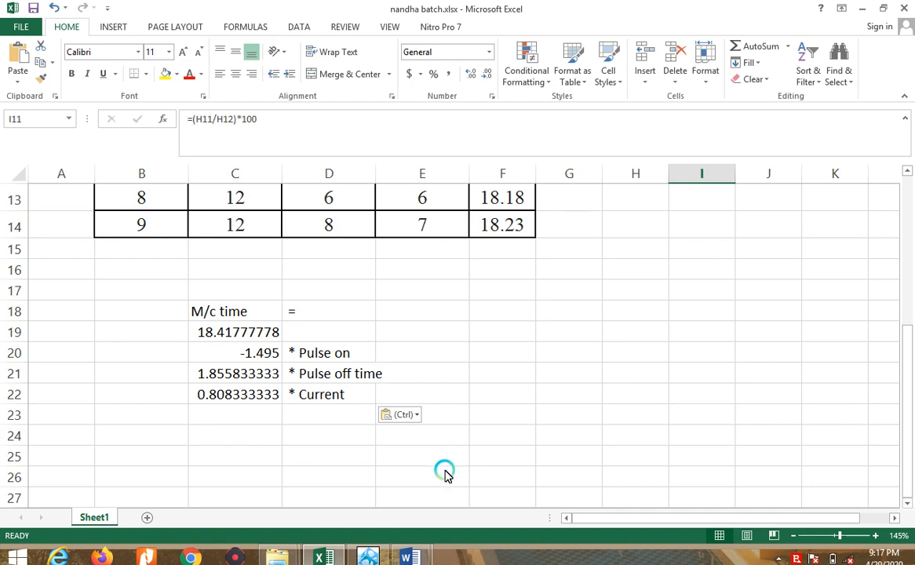
pyautogui.scroll(4, 445, 471)
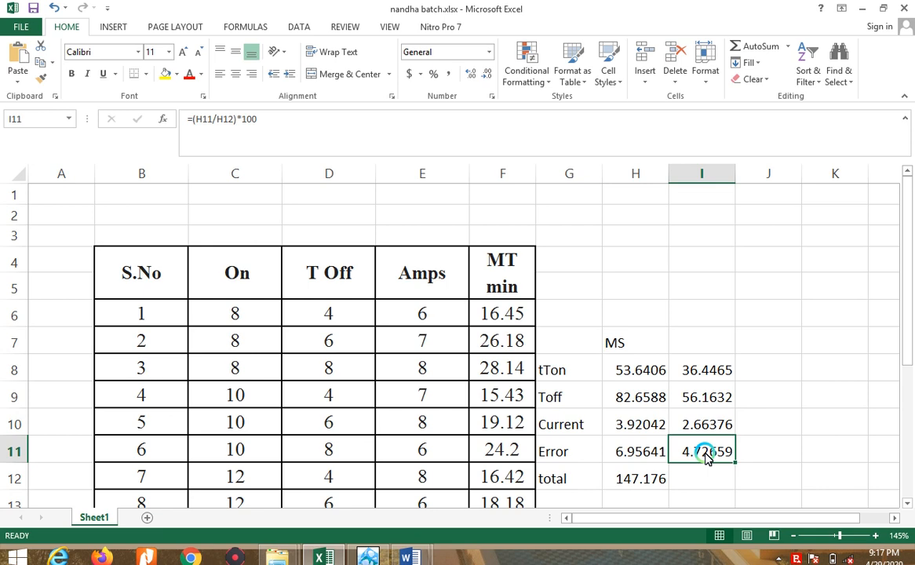
pyautogui.scroll(-4, 702, 453)
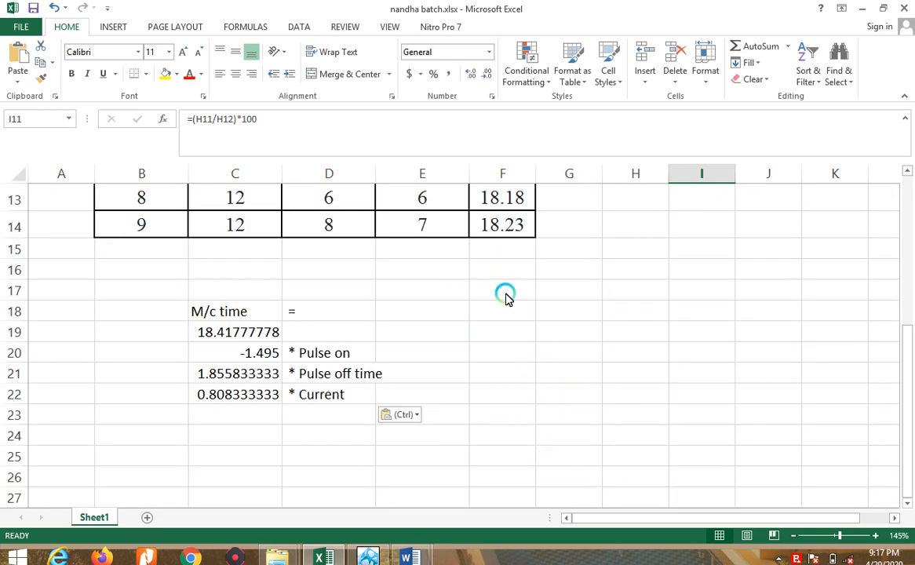
pyautogui.click(205, 395)
pyautogui.scroll(4, 208, 396)
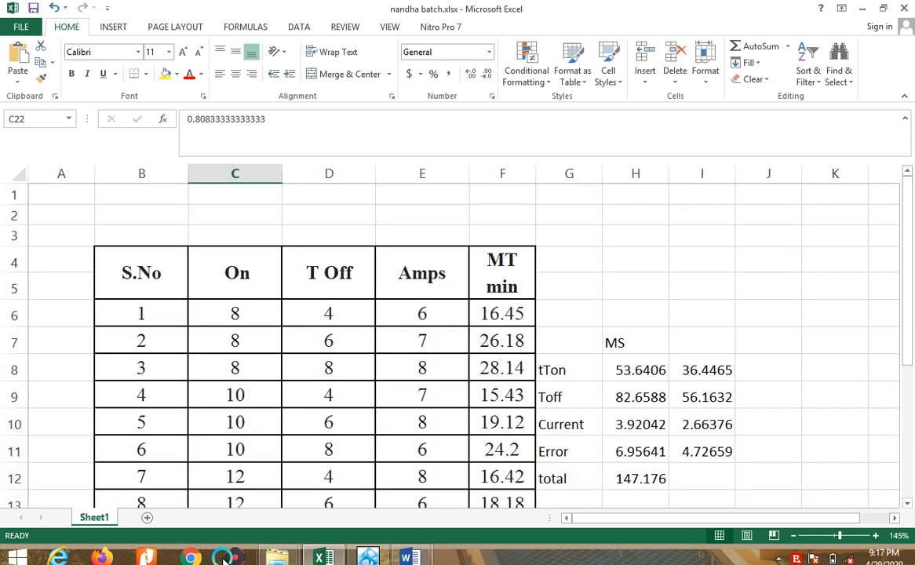
pyautogui.scroll(-4, 429, 474)
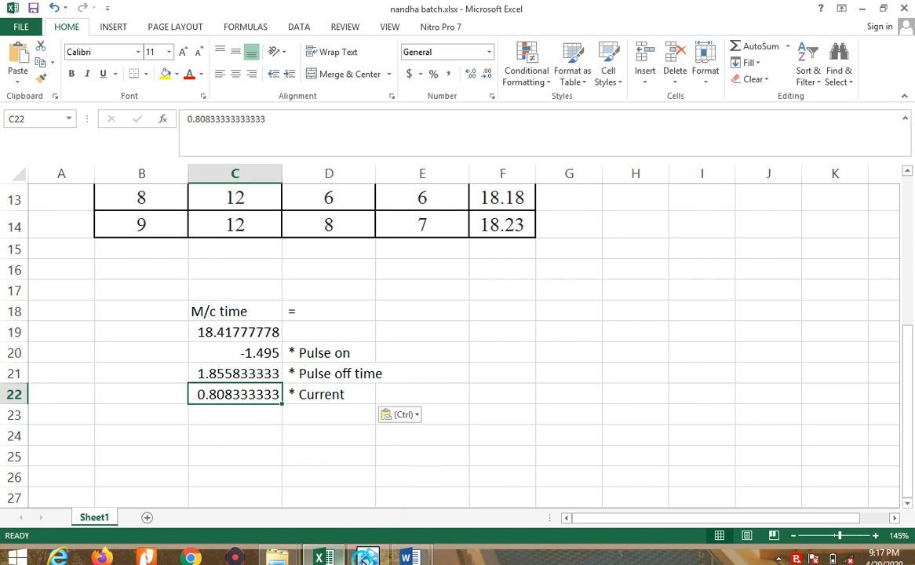
# Step: Switch to Design-Expert and review the final equations in coded and actual factors in the ANOVA report
pyautogui.moveTo(364, 559)
pyautogui.click(380, 475)
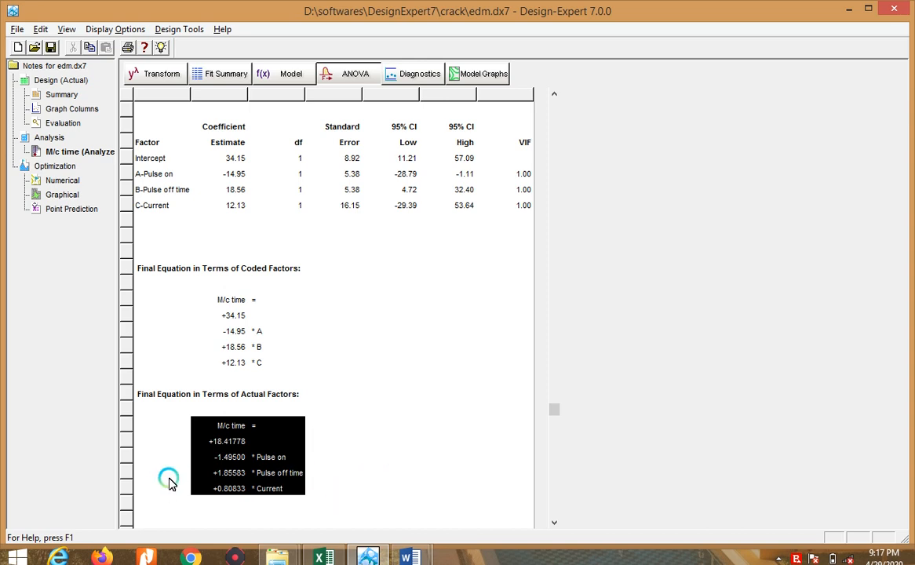
pyautogui.moveTo(369, 557)
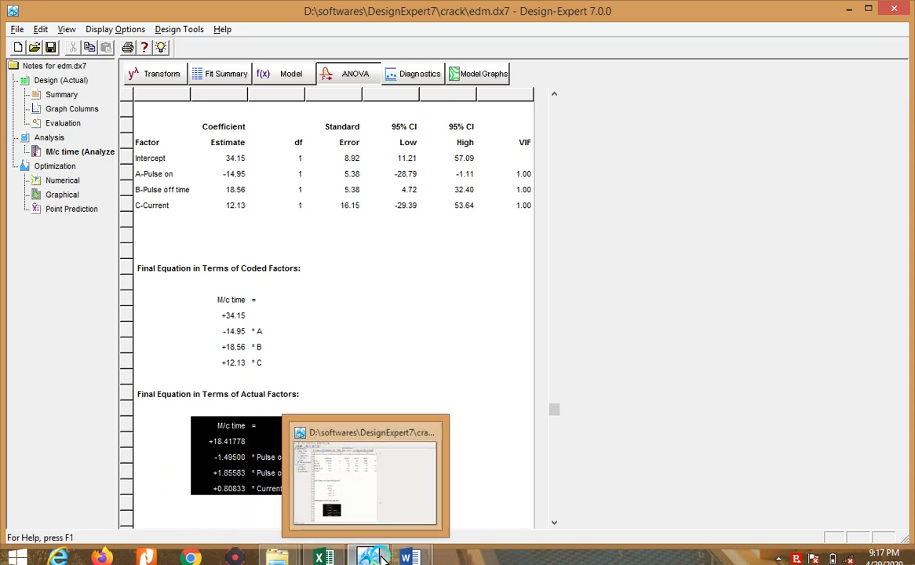
pyautogui.moveTo(410, 559)
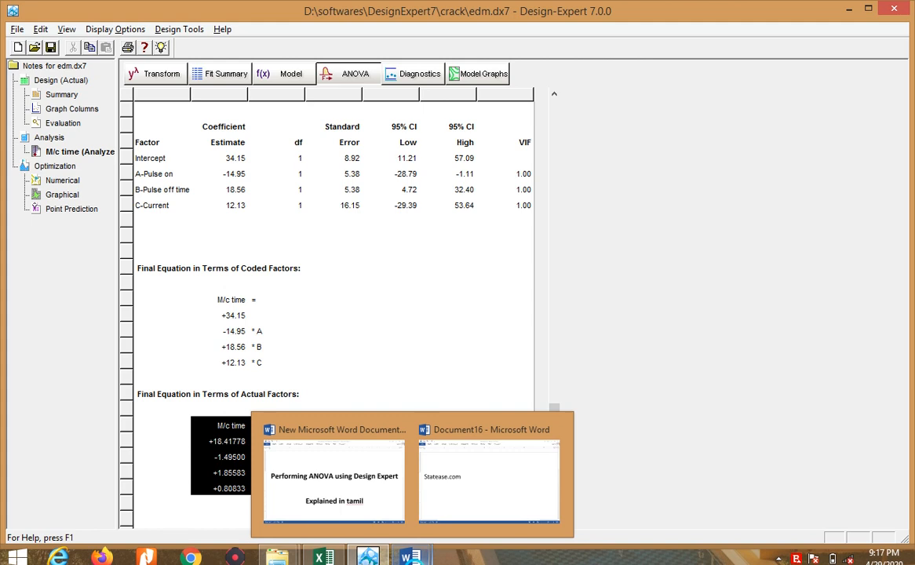
pyautogui.scroll(-3, 342, 446)
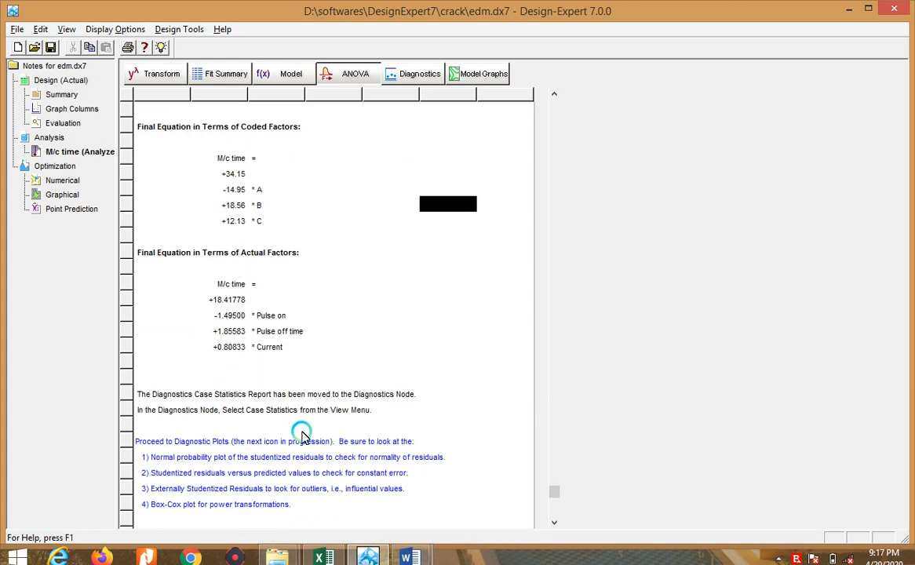
pyautogui.scroll(-1, 303, 433)
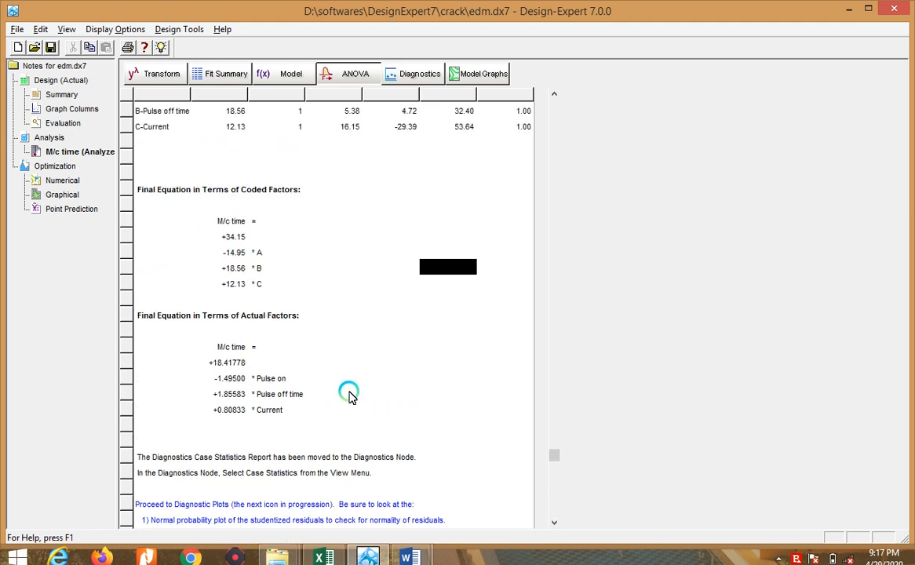
# Step: Examine the R-Squared value and the adjusted, predicted and Adeq Precision statistics in the ANOVA report
pyautogui.scroll(15, 350, 398)
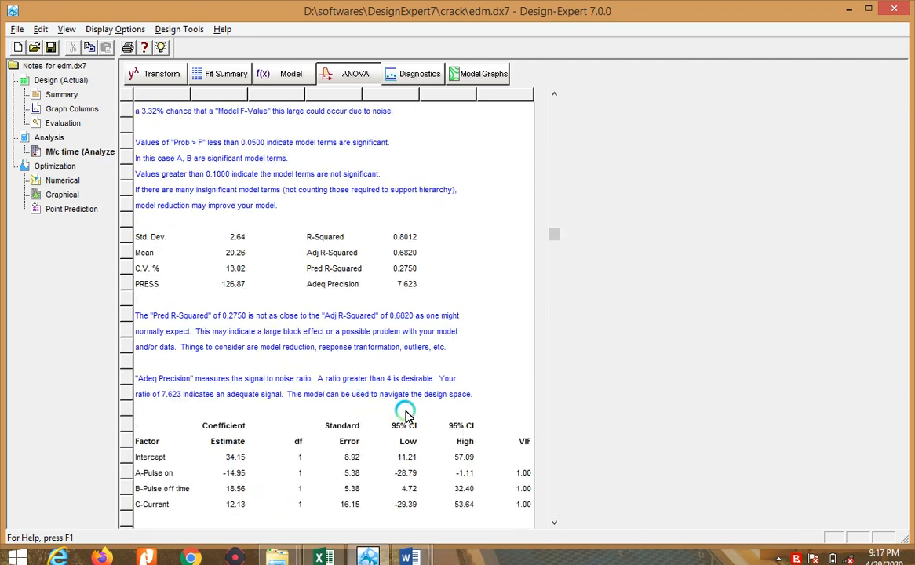
pyautogui.click(413, 238)
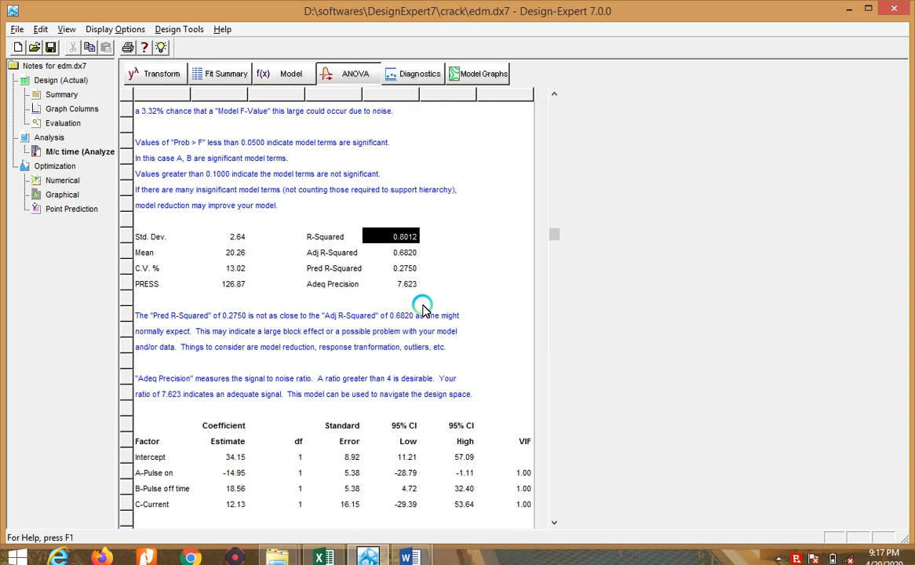
pyautogui.click(482, 239)
pyautogui.click(416, 239)
pyautogui.click(429, 238)
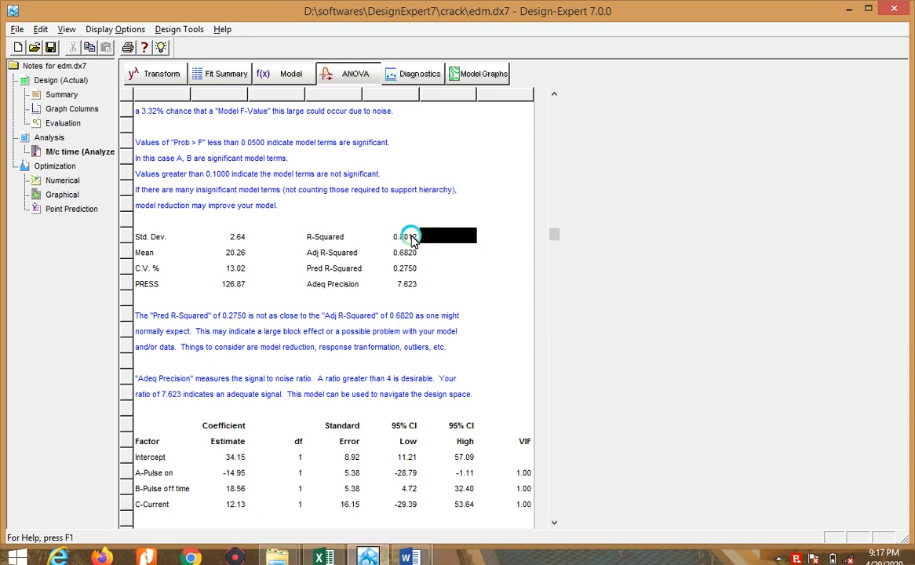
pyautogui.click(469, 254)
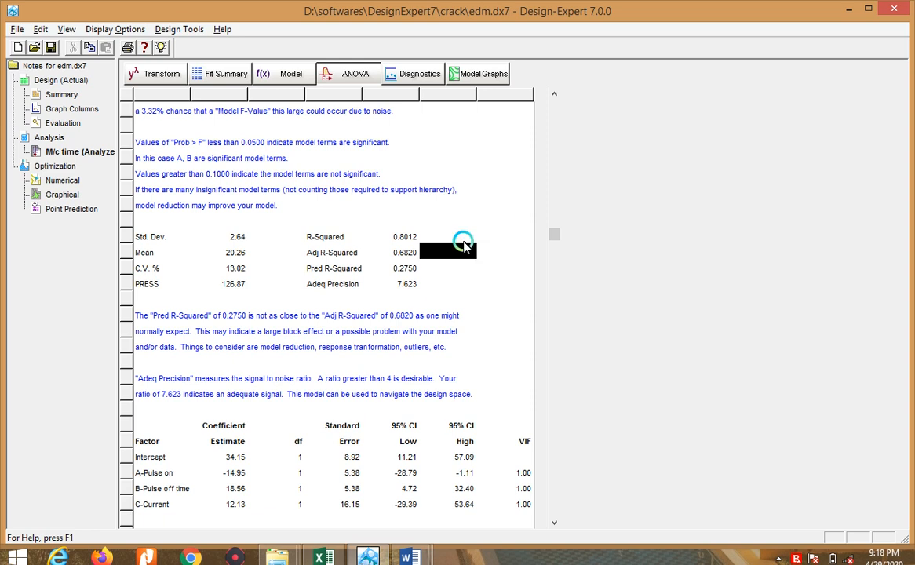
pyautogui.click(404, 237)
pyautogui.click(449, 251)
pyautogui.moveTo(338, 256); pyautogui.dragTo(396, 287)
pyautogui.click(437, 242)
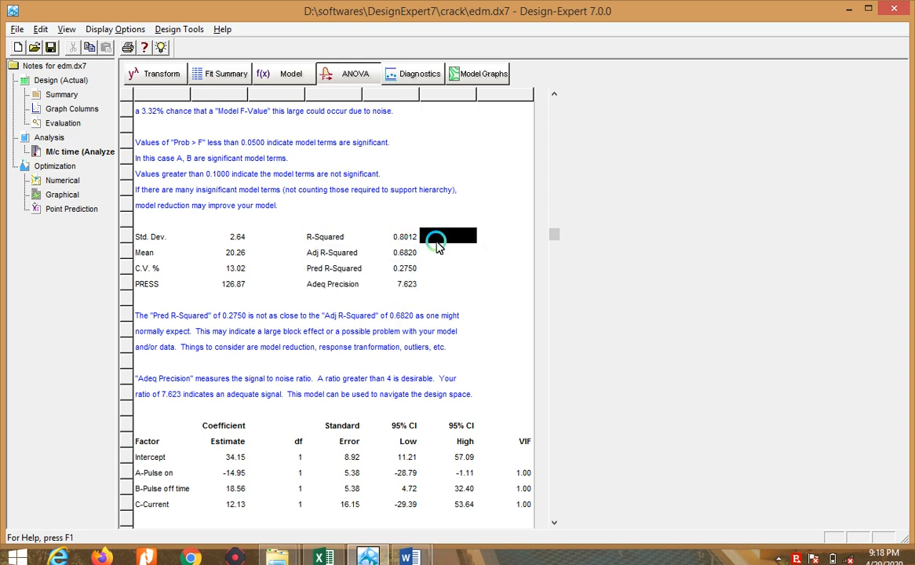
pyautogui.click(385, 241)
# Step: Review the actual-factor M/c time equation at the report's end, and open the Diagnostics view with the Normal Plot of Residuals
pyautogui.scroll(-1, 385, 245)
pyautogui.scroll(-2, 377, 275)
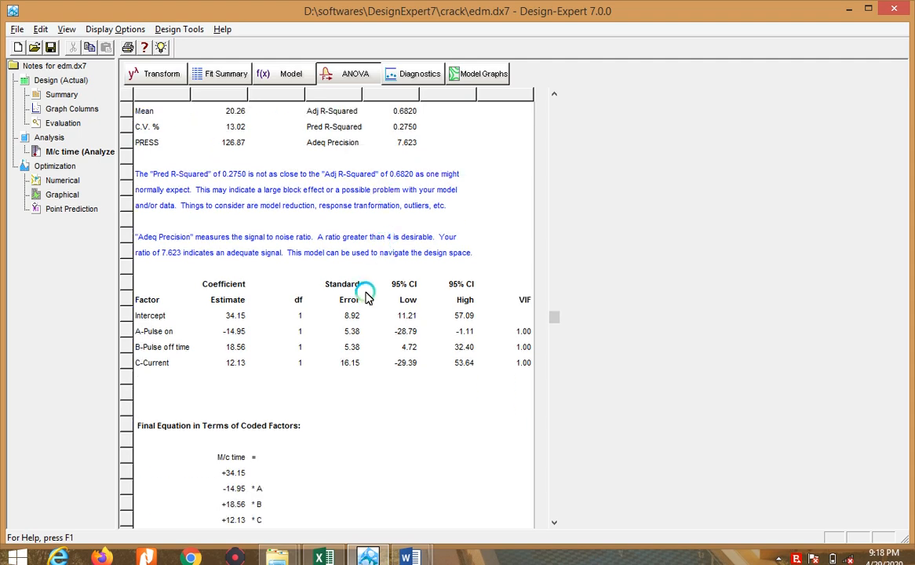
pyautogui.scroll(-7, 364, 303)
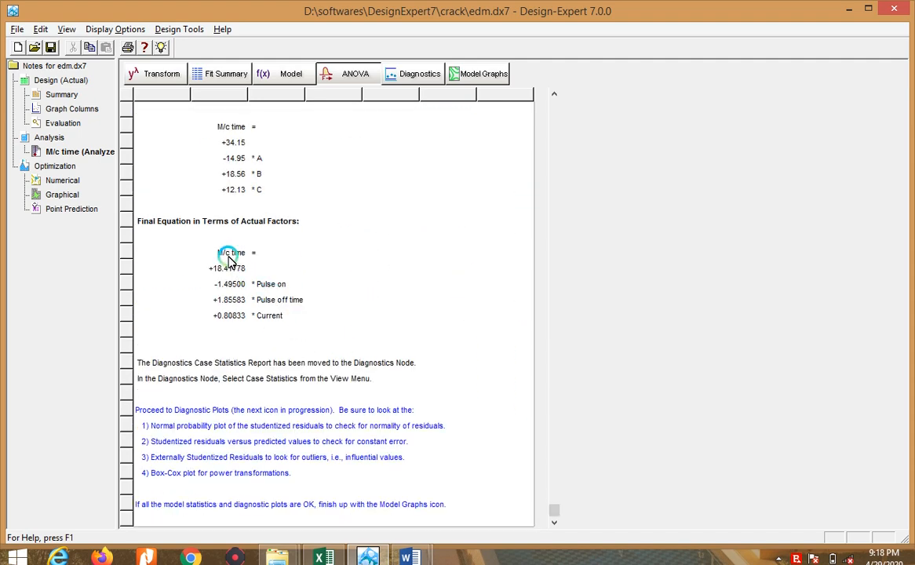
pyautogui.moveTo(201, 235); pyautogui.dragTo(298, 315)
pyautogui.moveTo(395, 275); pyautogui.dragTo(366, 259)
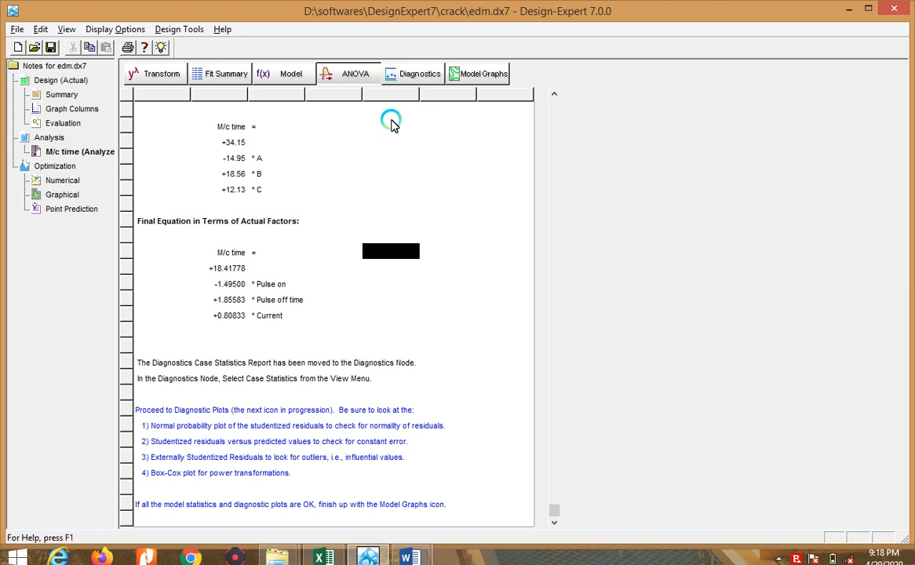
pyautogui.click(407, 74)
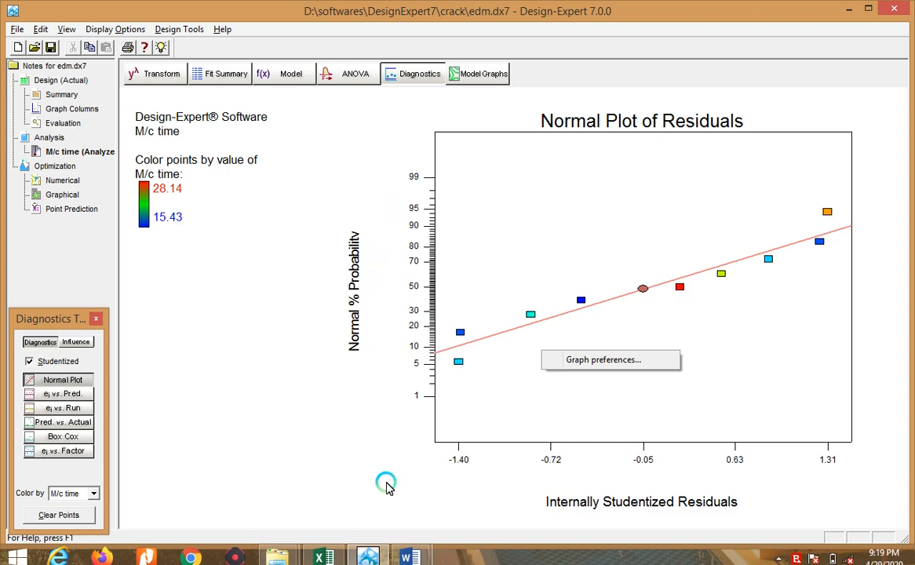
# Step: Switch to Excel and review the MT values in F6:F14 together with the M/c time equation below the table
pyautogui.click(340, 559)
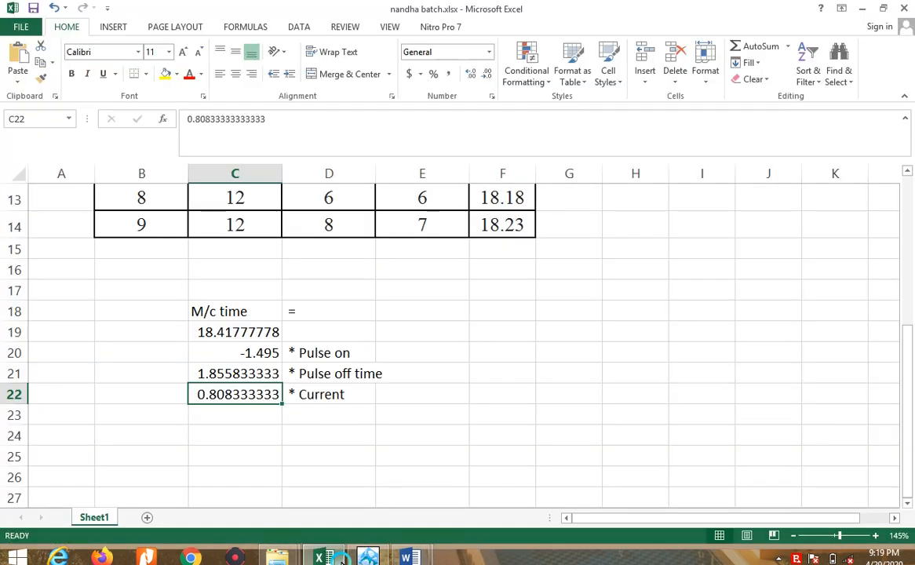
pyautogui.scroll(4, 397, 441)
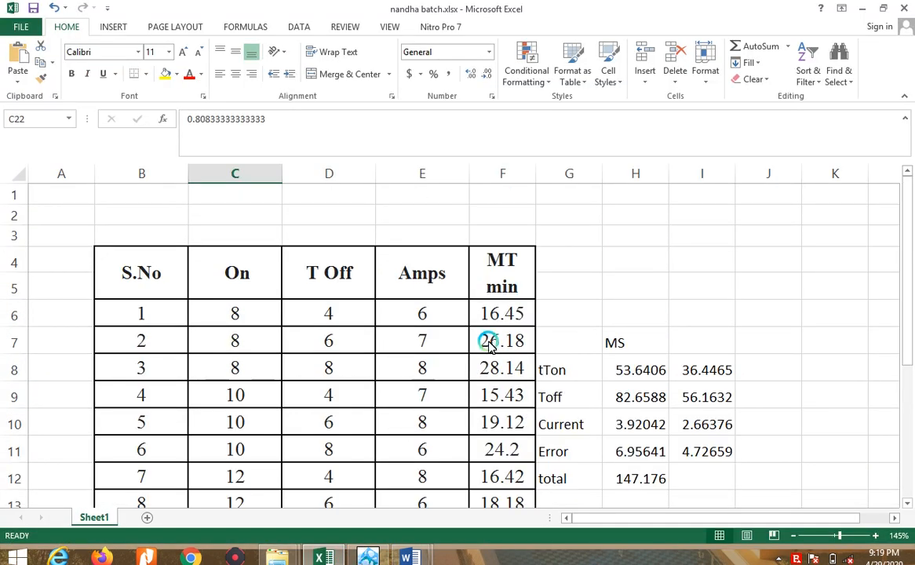
pyautogui.click(511, 313)
pyautogui.click(505, 499)
pyautogui.scroll(-3, 503, 498)
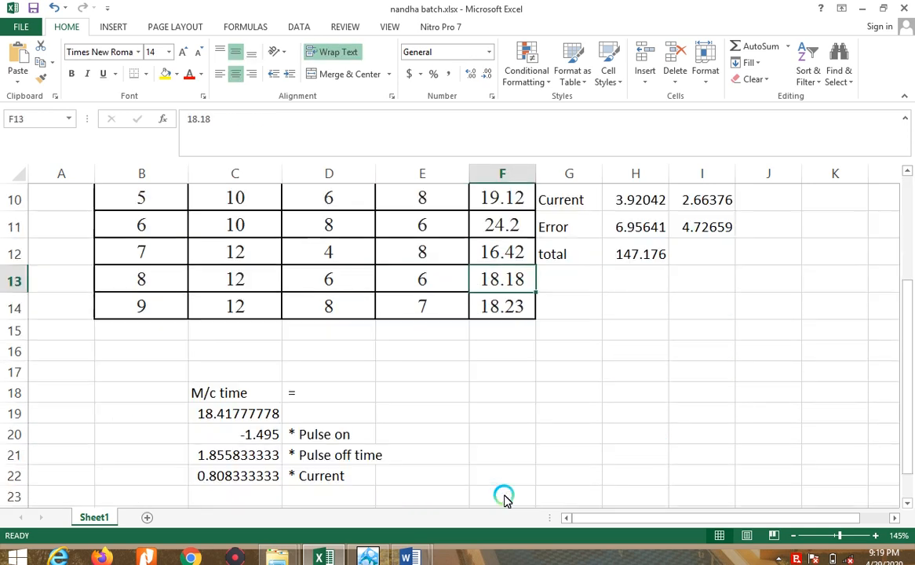
# Step: Switch to Design-Expert and display the M/c time 3D surface over Pulse on and Pulse off time, rotated to h 297 and v 78
pyautogui.click(372, 555)
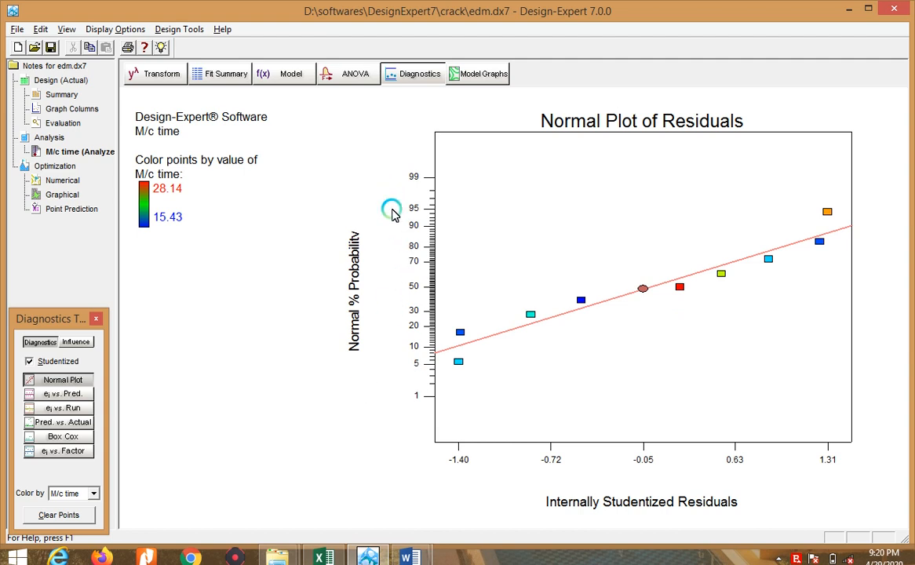
pyautogui.click(478, 75)
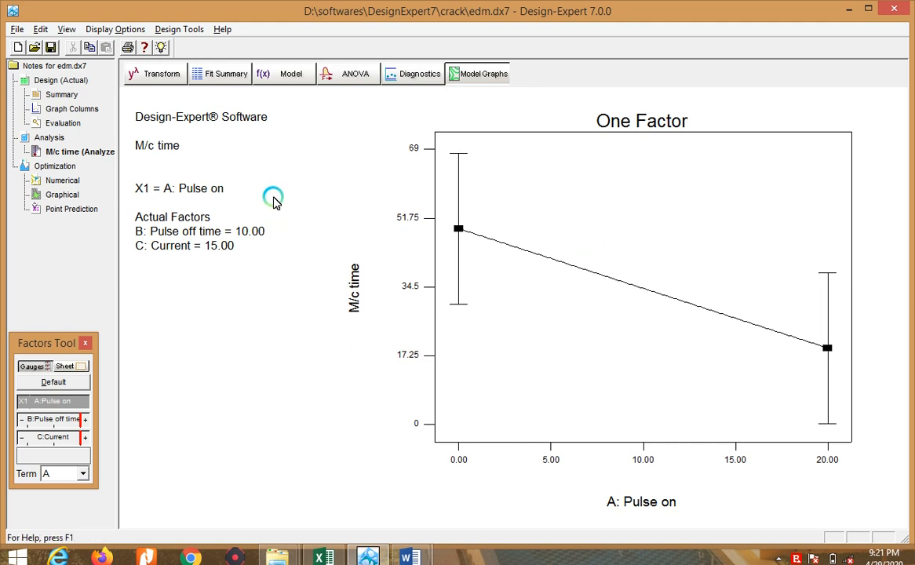
pyautogui.click(62, 29)
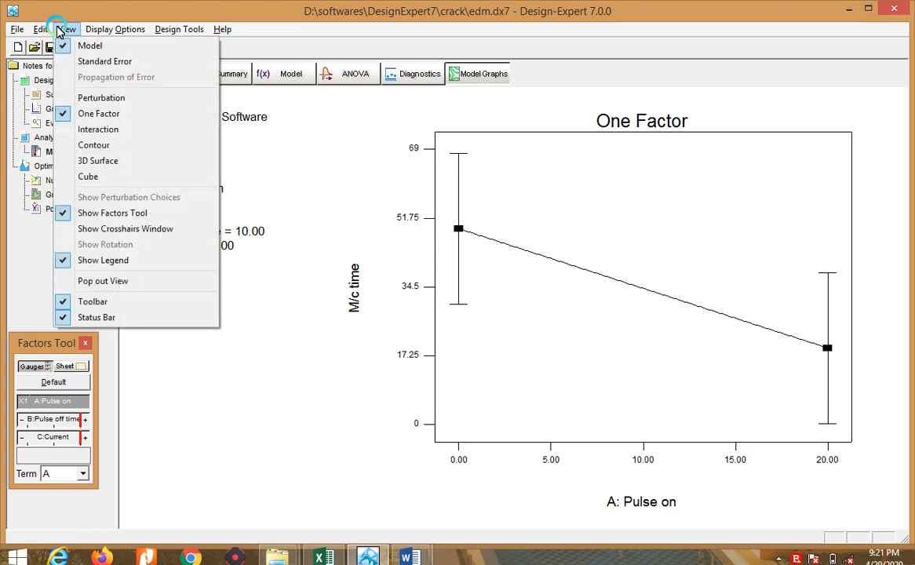
pyautogui.click(92, 161)
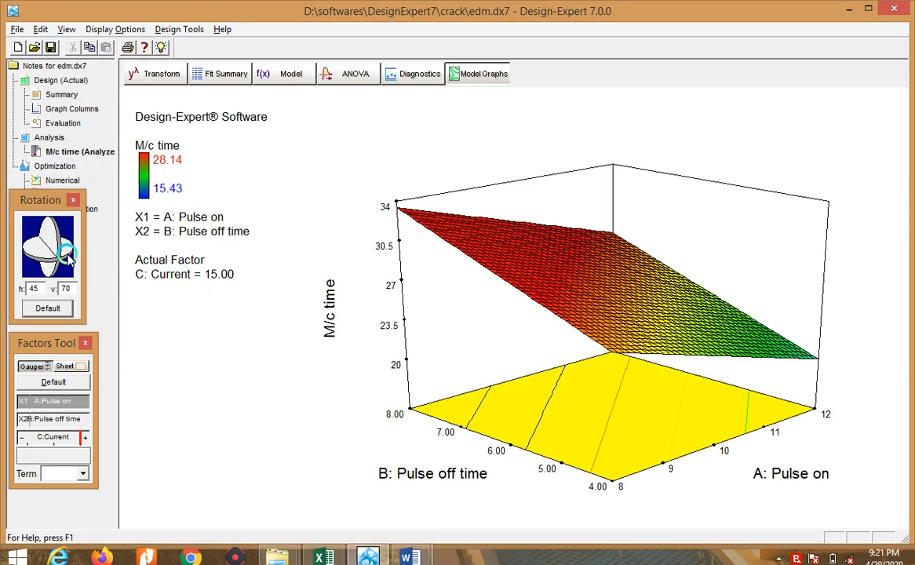
pyautogui.moveTo(68, 256)
pyautogui.mouseDown()
pyautogui.moveTo(33, 262)
pyautogui.moveTo(26, 251)
pyautogui.moveTo(12, 262)
pyautogui.moveTo(43, 268)
pyautogui.moveTo(58, 253)
pyautogui.mouseUp()
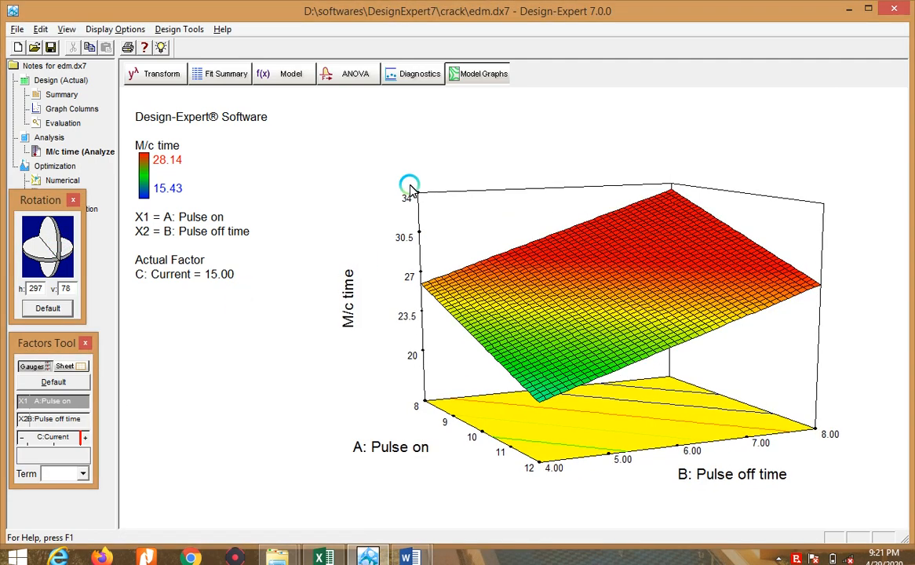
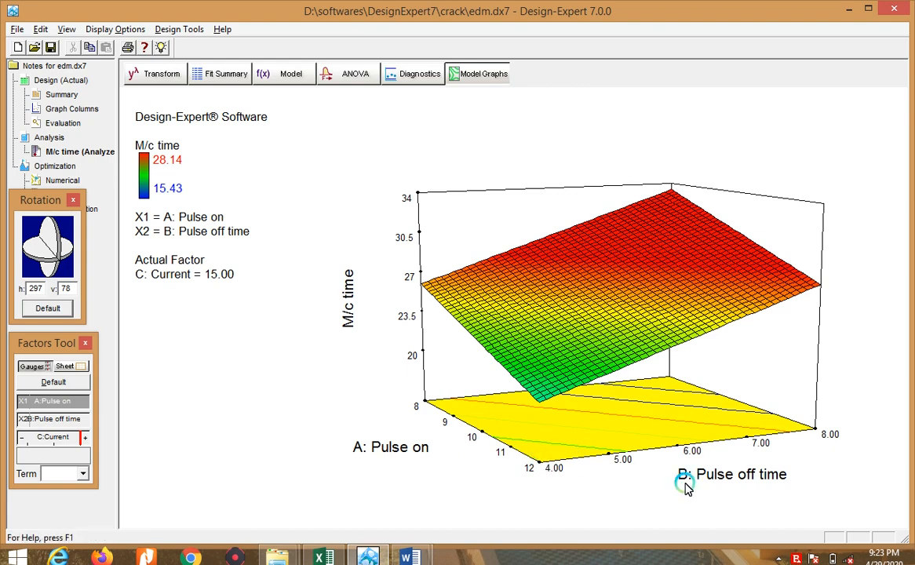
# Step: Set the model graph term to B and display the M/c time 3D surface over Pulse off time and Current
pyautogui.click(84, 473)
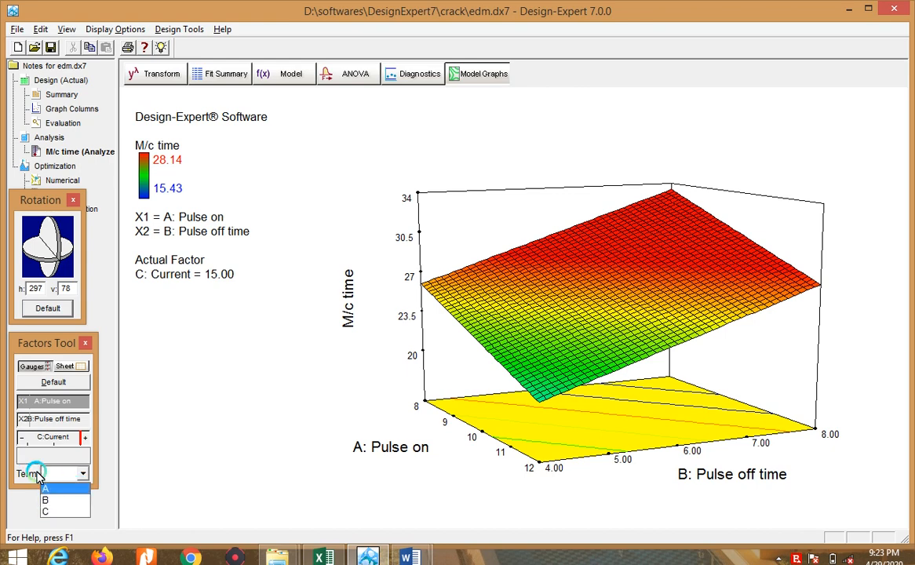
pyautogui.click(47, 501)
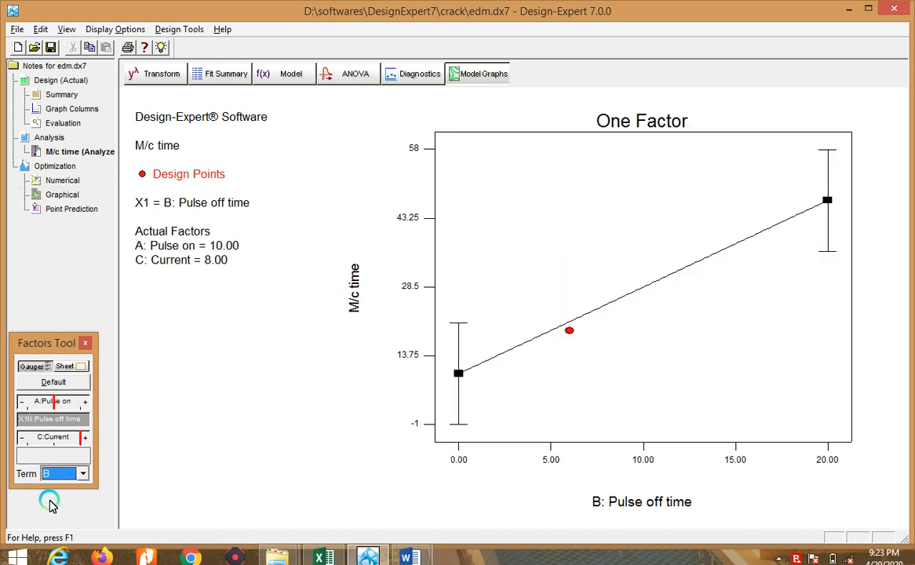
pyautogui.click(67, 29)
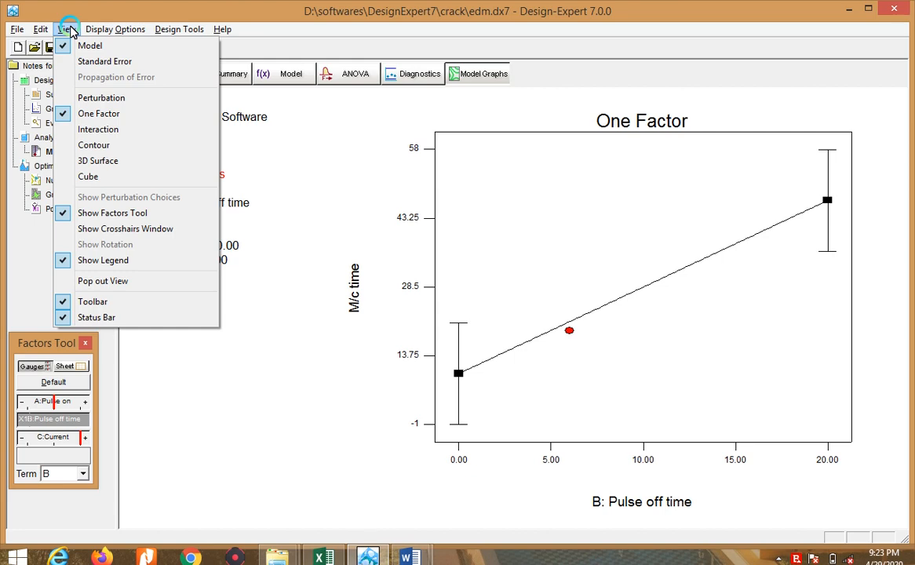
pyautogui.click(110, 163)
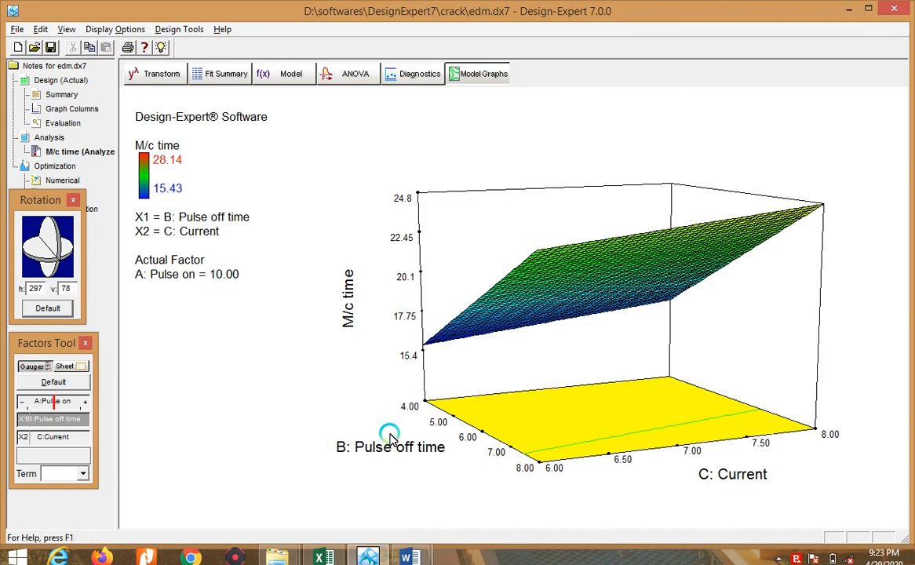
# Step: Set the graph term to C and display the 3D surface over Current and Pulse on, rotated to h 214 and v 64
pyautogui.click(82, 473)
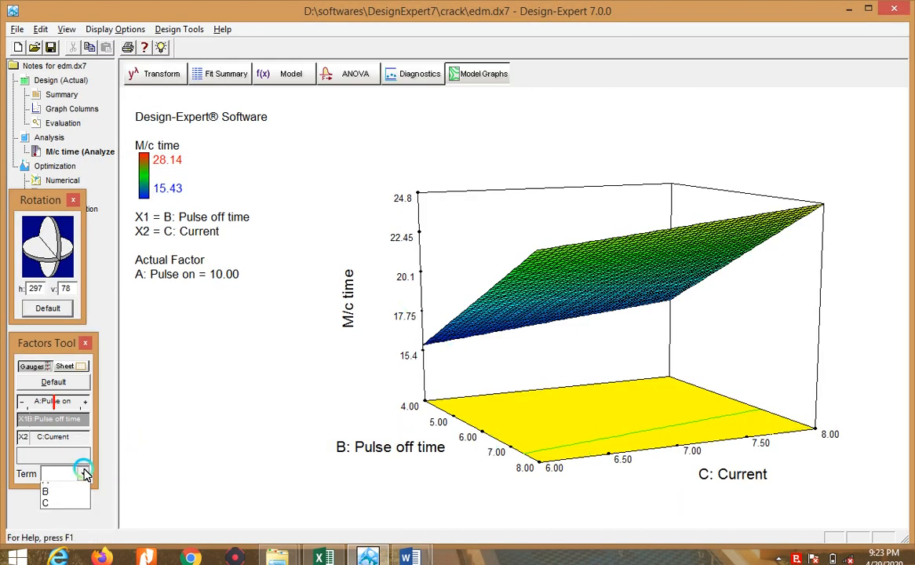
pyautogui.click(74, 510)
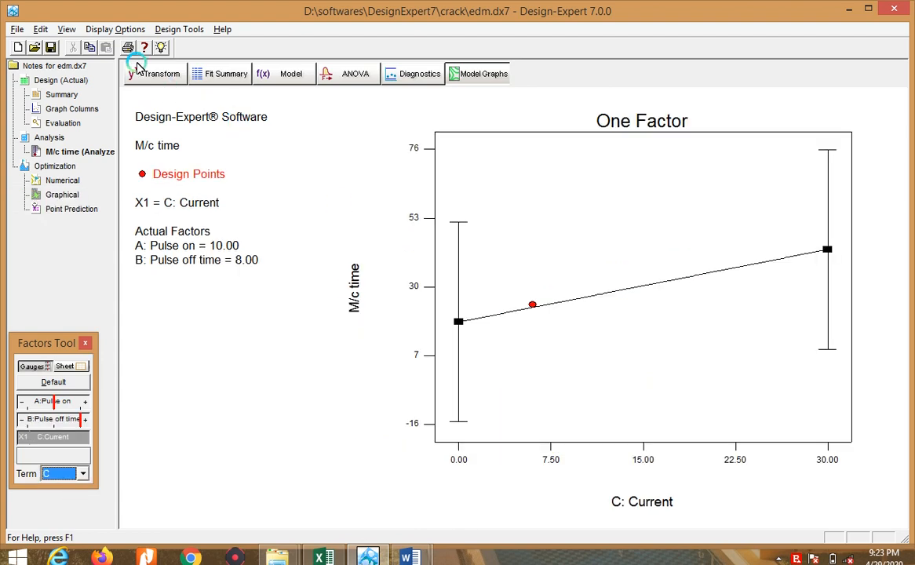
pyautogui.click(66, 30)
pyautogui.click(83, 161)
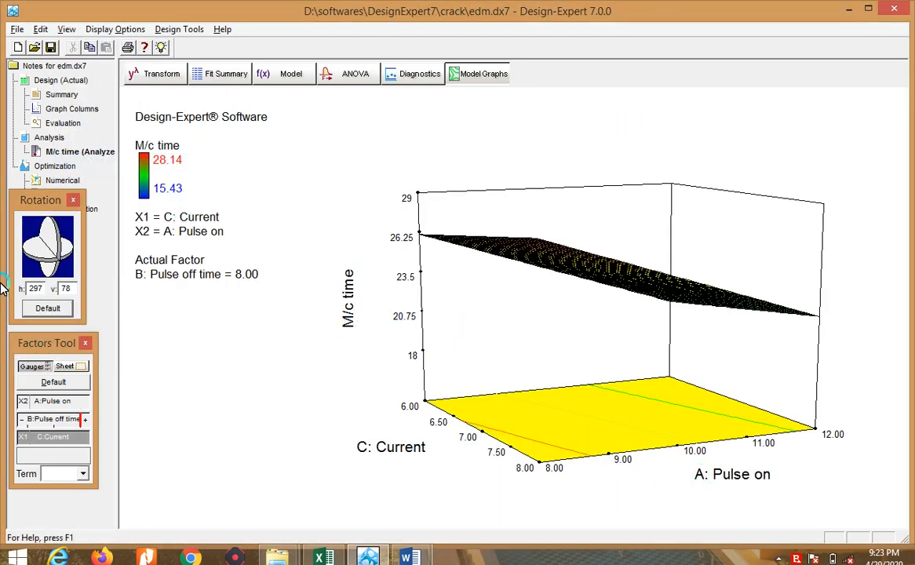
pyautogui.click(59, 256)
pyautogui.moveTo(69, 259); pyautogui.dragTo(26, 267)
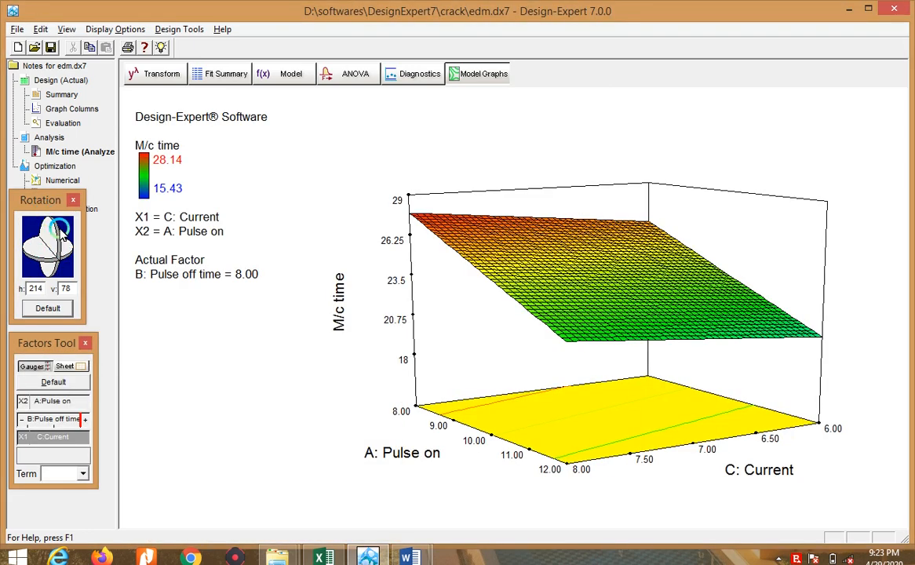
pyautogui.moveTo(47, 226); pyautogui.dragTo(88, 265)
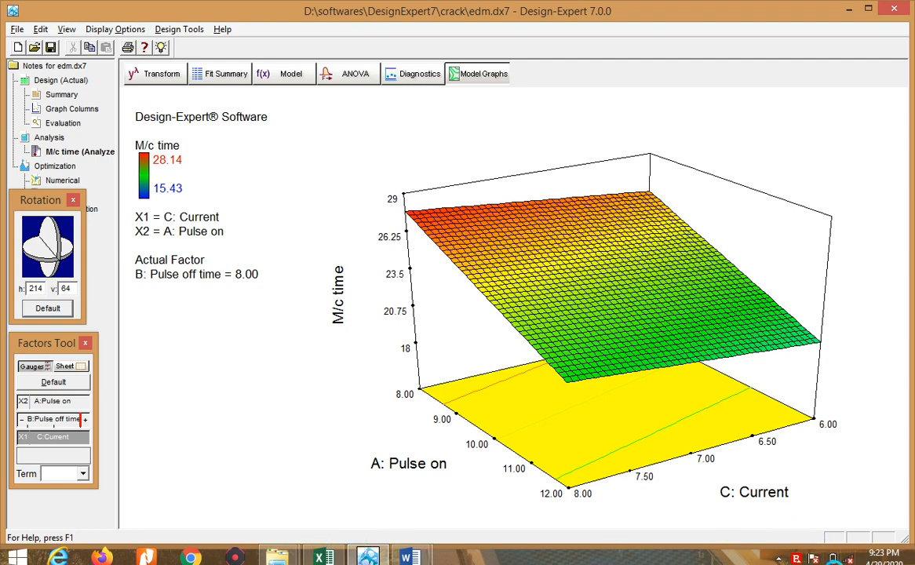
pyautogui.click(779, 559)
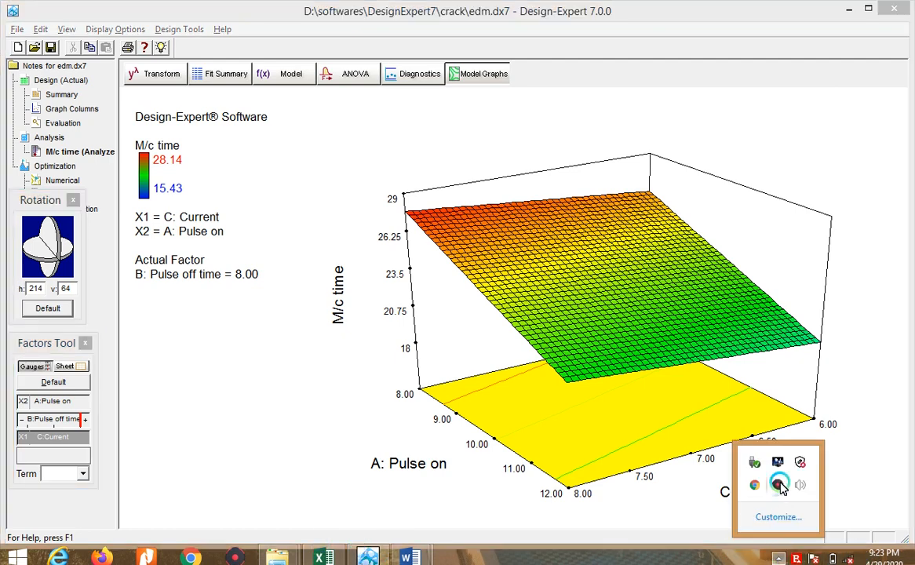